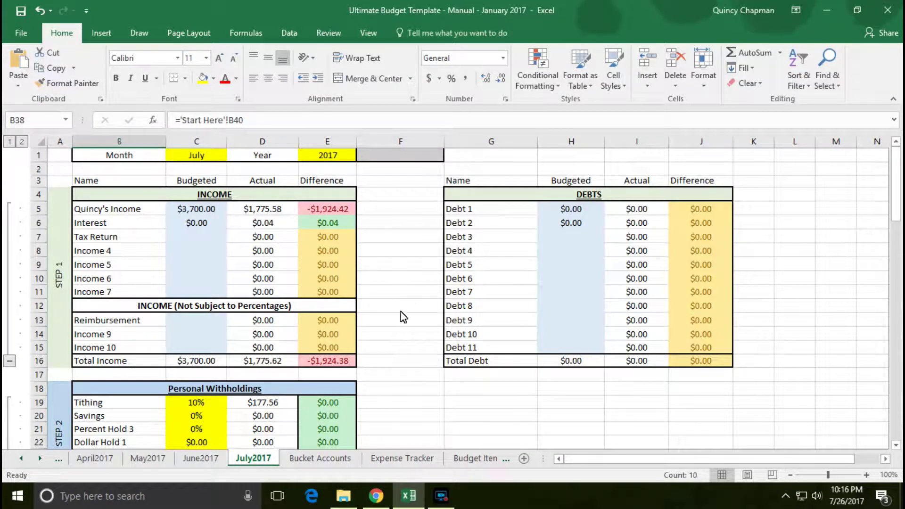
- Examine the Weekly Budget section on the July2017 sheet and copy its heading with the Week 1 to Week 5 rows
{"action": "scroll", "coordinate": [365, 325], "scroll_direction": "down", "scroll_amount": 14}
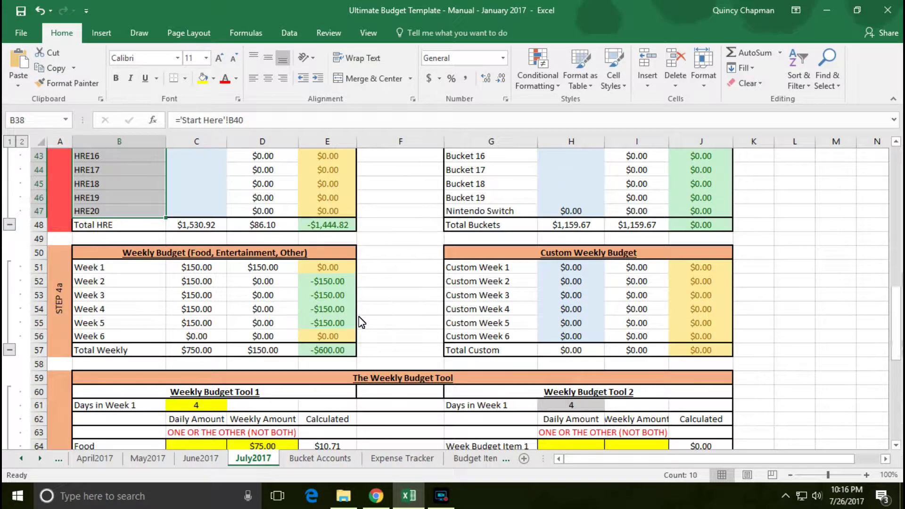
{"action": "left_click", "coordinate": [261, 252]}
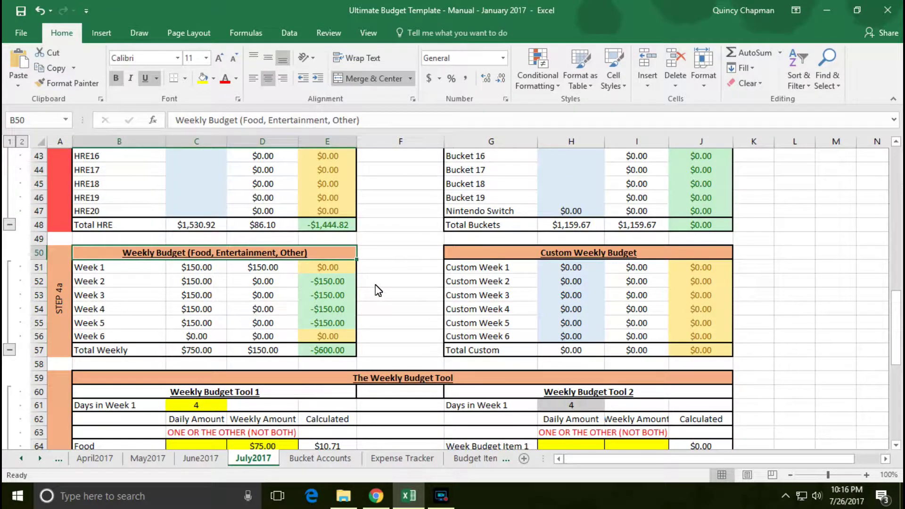
{"action": "scroll", "coordinate": [349, 279], "scroll_direction": "up", "scroll_amount": 3}
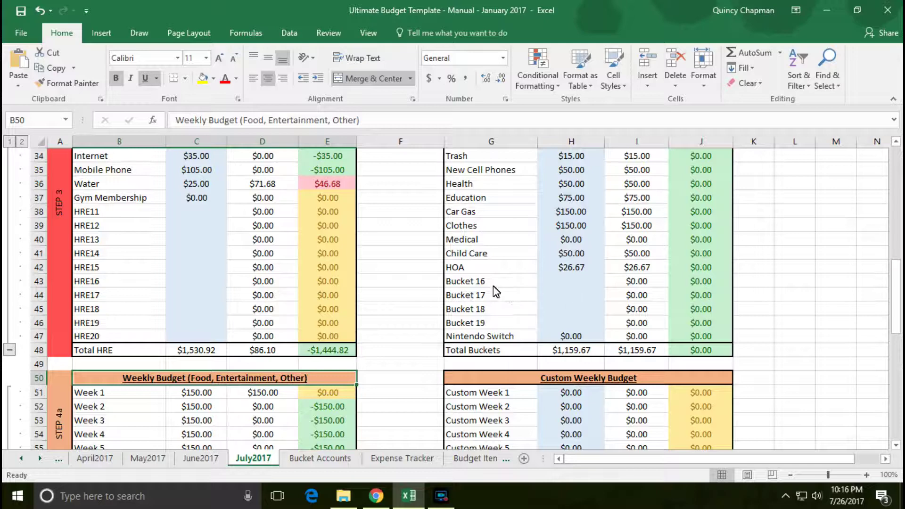
{"action": "scroll", "coordinate": [377, 324], "scroll_direction": "down", "scroll_amount": 2}
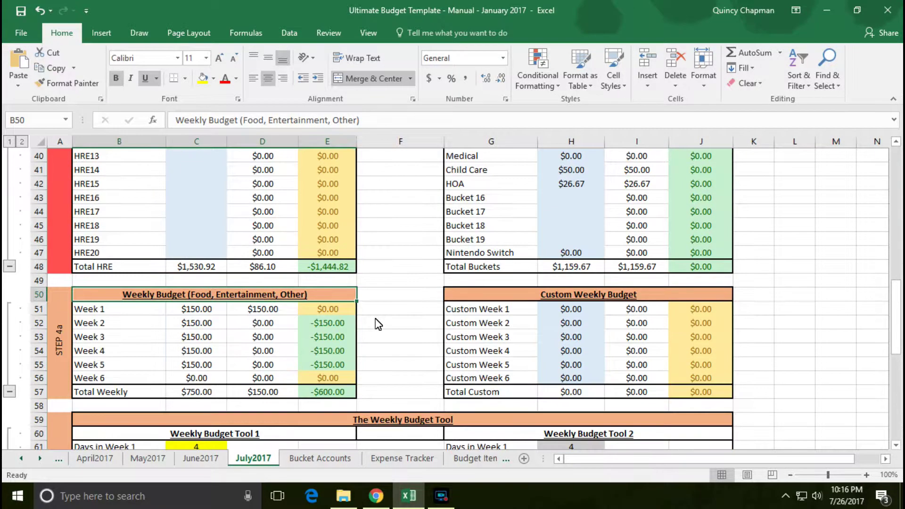
{"action": "left_click_drag", "start_coordinate": [88, 311], "coordinate": [329, 366]}
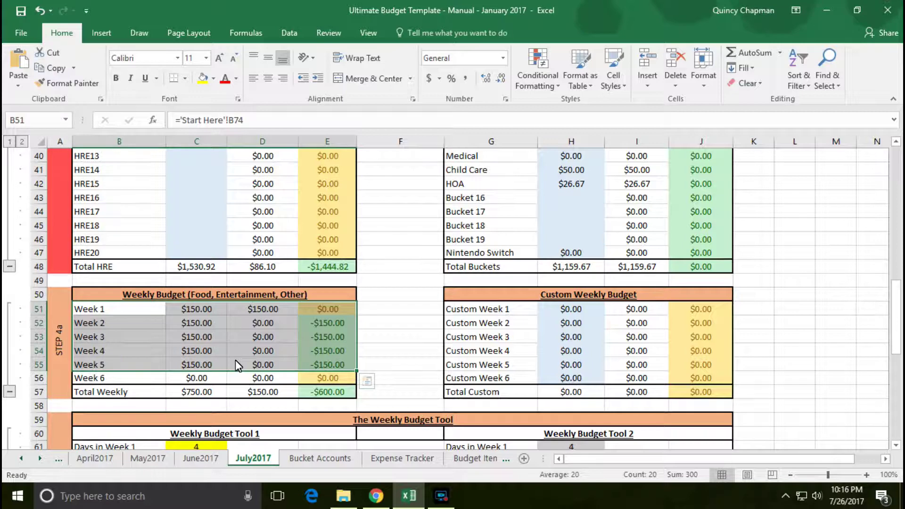
{"action": "scroll", "coordinate": [239, 356], "scroll_direction": "down", "scroll_amount": 2}
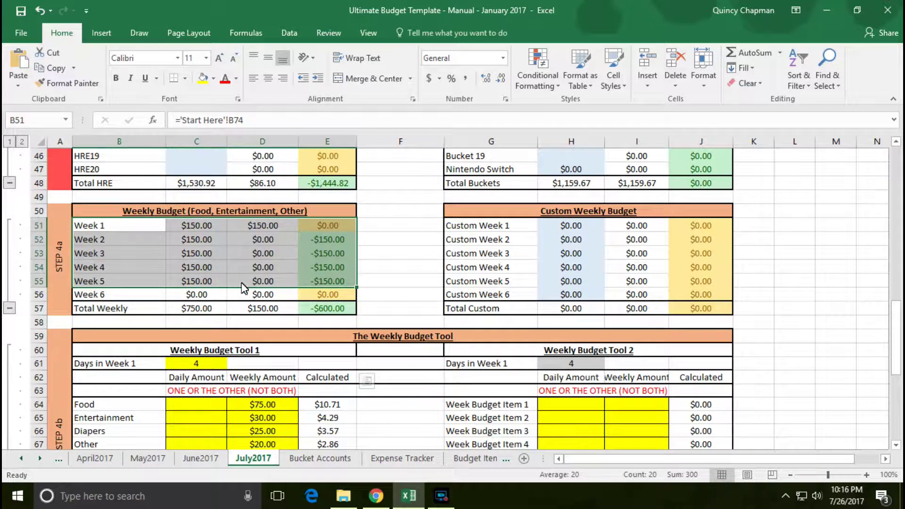
{"action": "left_click_drag", "start_coordinate": [97, 212], "coordinate": [300, 289]}
{"action": "key", "text": "ctrl+c"}
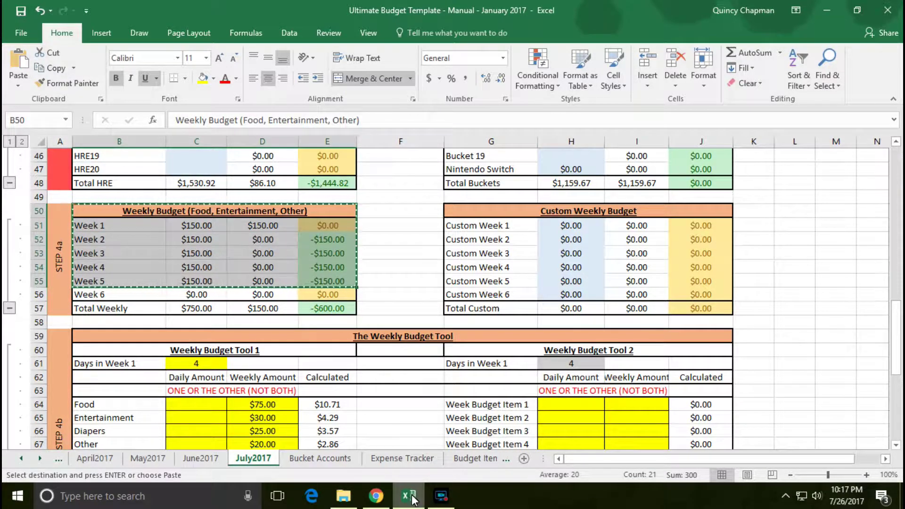
- Switch to the budget spreadsheet in Google Sheets and look over its income, withholdings, debt and expense sections
{"action": "key", "text": "alt+Tab"}
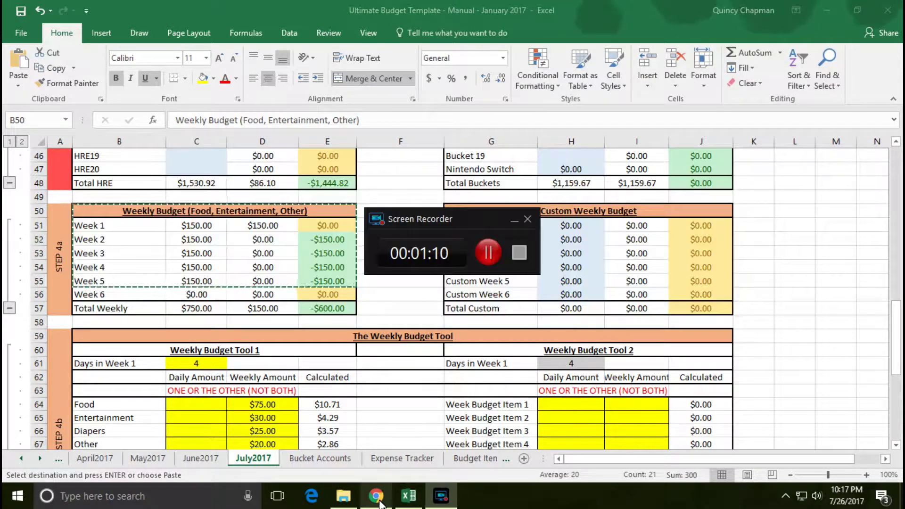
{"action": "left_click", "coordinate": [376, 496]}
{"action": "left_click", "coordinate": [514, 219]}
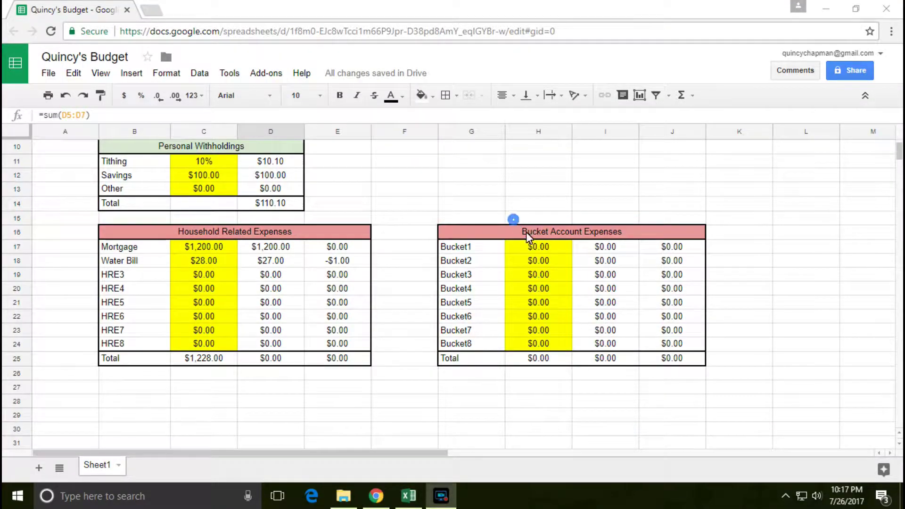
{"action": "scroll", "coordinate": [604, 361], "scroll_direction": "up", "scroll_amount": 3}
{"action": "scroll", "coordinate": [504, 307], "scroll_direction": "down", "scroll_amount": 3}
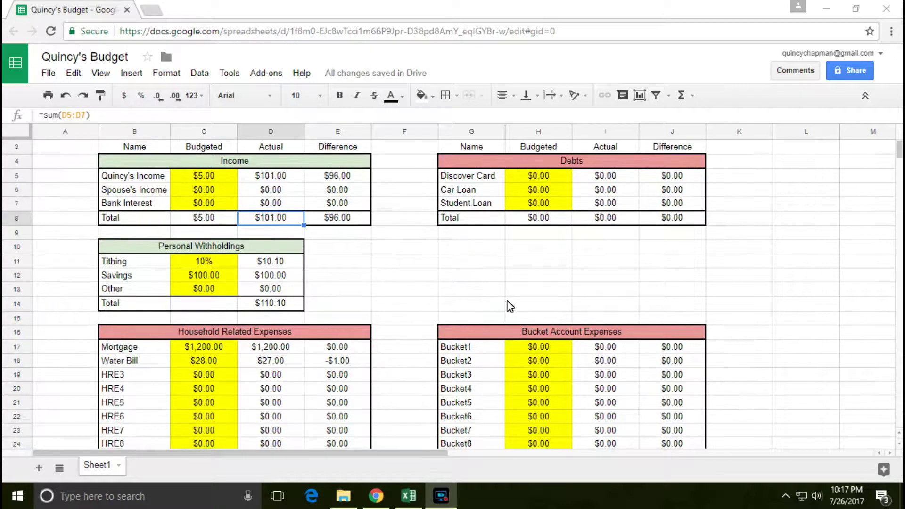
{"action": "scroll", "coordinate": [557, 327], "scroll_direction": "up", "scroll_amount": 2}
{"action": "left_click", "coordinate": [441, 495]}
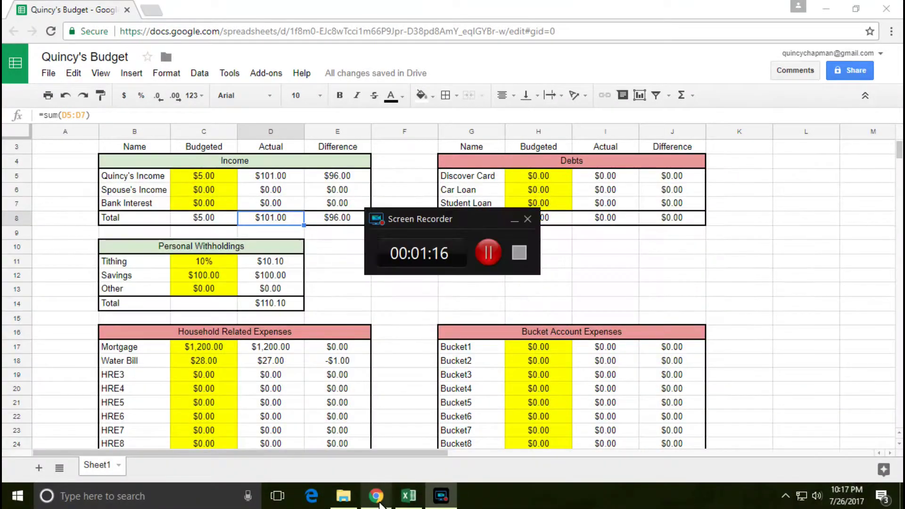
{"action": "left_click", "coordinate": [408, 495]}
{"action": "left_click", "coordinate": [513, 221]}
{"action": "left_click", "coordinate": [409, 499]}
{"action": "left_click", "coordinate": [409, 499]}
{"action": "left_click", "coordinate": [409, 498]}
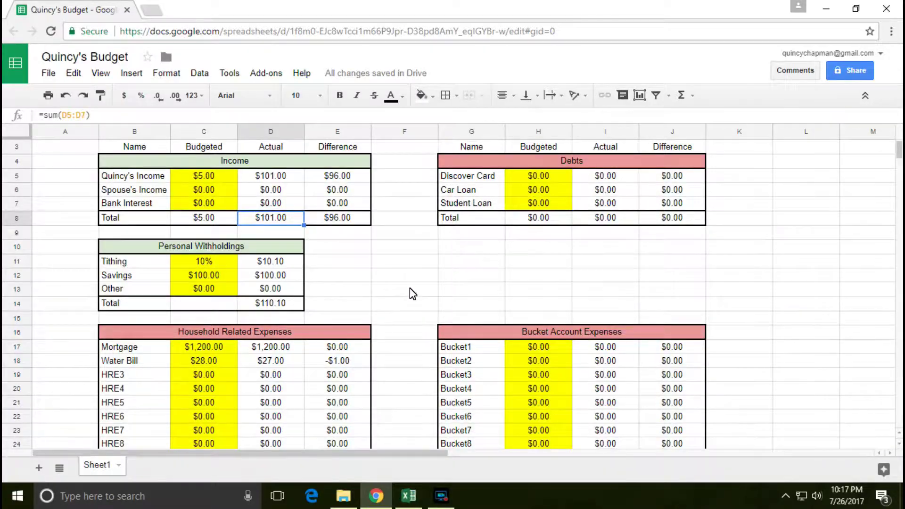
{"action": "scroll", "coordinate": [411, 302], "scroll_direction": "down", "scroll_amount": 4}
{"action": "scroll", "coordinate": [341, 317], "scroll_direction": "up", "scroll_amount": 2}
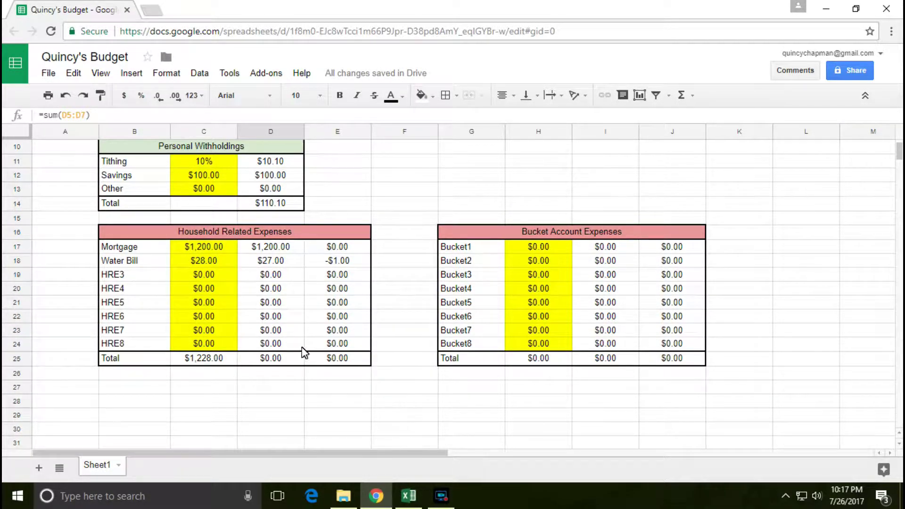
- In Google Sheets, copy the Household Related Expenses heading with its first five rows and paste the block at B27
{"action": "key", "text": "alt+Tab"}
{"action": "scroll", "coordinate": [327, 388], "scroll_direction": "down", "scroll_amount": 6}
{"action": "scroll", "coordinate": [281, 359], "scroll_direction": "up", "scroll_amount": 5}
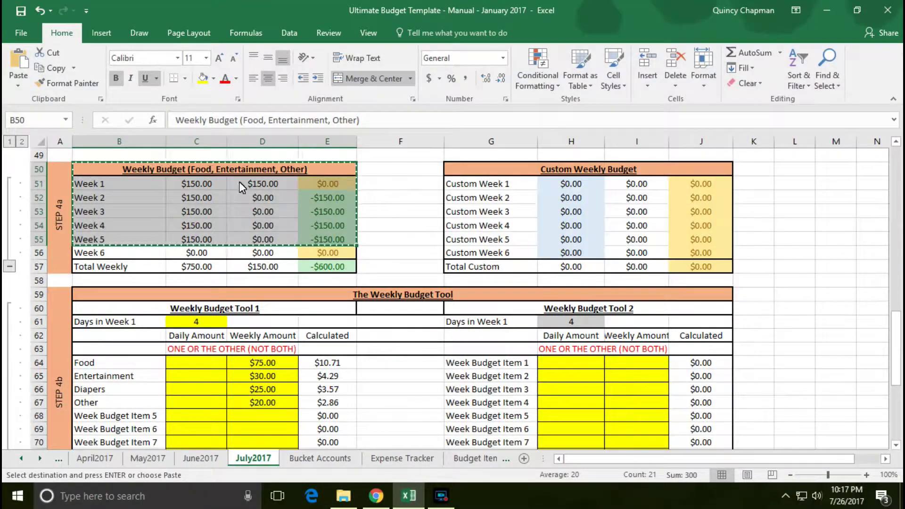
{"action": "scroll", "coordinate": [265, 245], "scroll_direction": "up", "scroll_amount": 3}
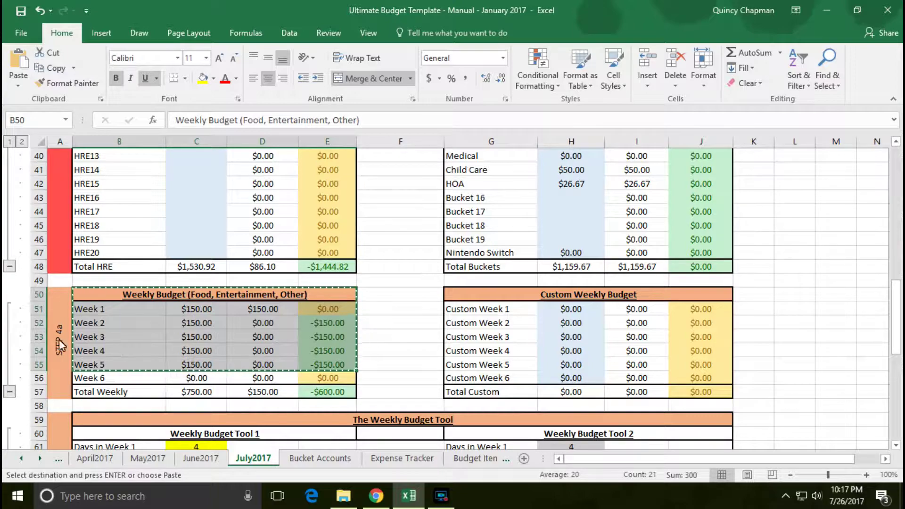
{"action": "key", "text": "alt+Tab"}
{"action": "left_click", "coordinate": [166, 236]}
{"action": "left_click_drag", "start_coordinate": [166, 237], "coordinate": [356, 306]}
{"action": "key", "text": "ctrl+c"}
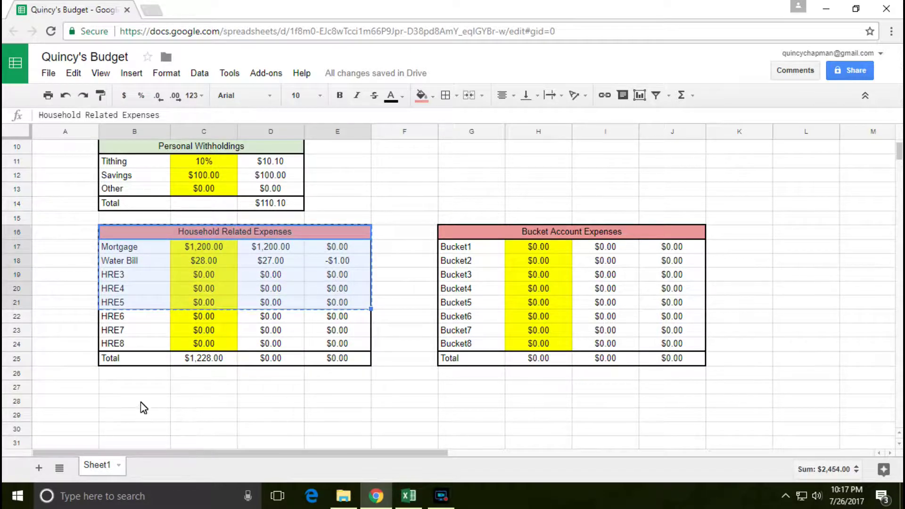
{"action": "left_click", "coordinate": [126, 387]}
{"action": "key", "text": "ctrl+v"}
{"action": "scroll", "coordinate": [235, 383], "scroll_direction": "down", "scroll_amount": 2}
- Check the Excel template's sections, then retitle the pasted block's heading in Google Sheets as Weekly Budget
{"action": "key", "text": "alt+Tab"}
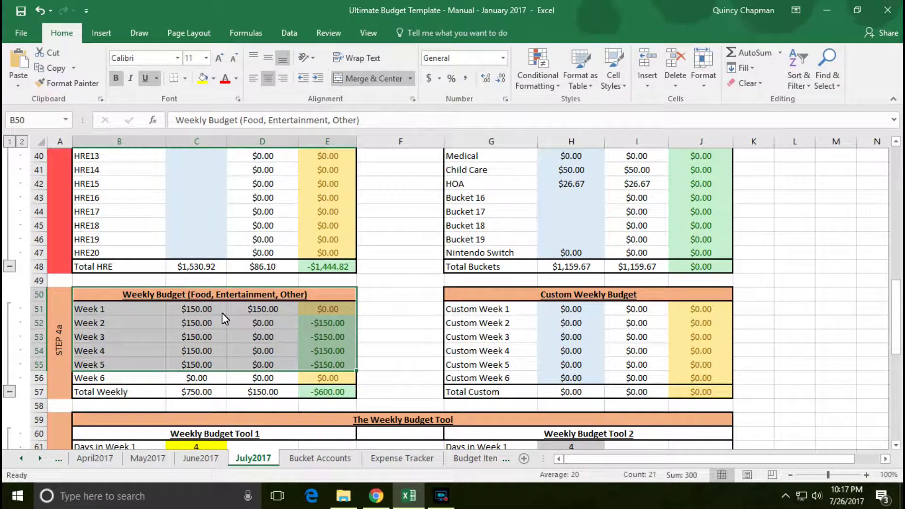
{"action": "scroll", "coordinate": [221, 313], "scroll_direction": "up", "scroll_amount": 10}
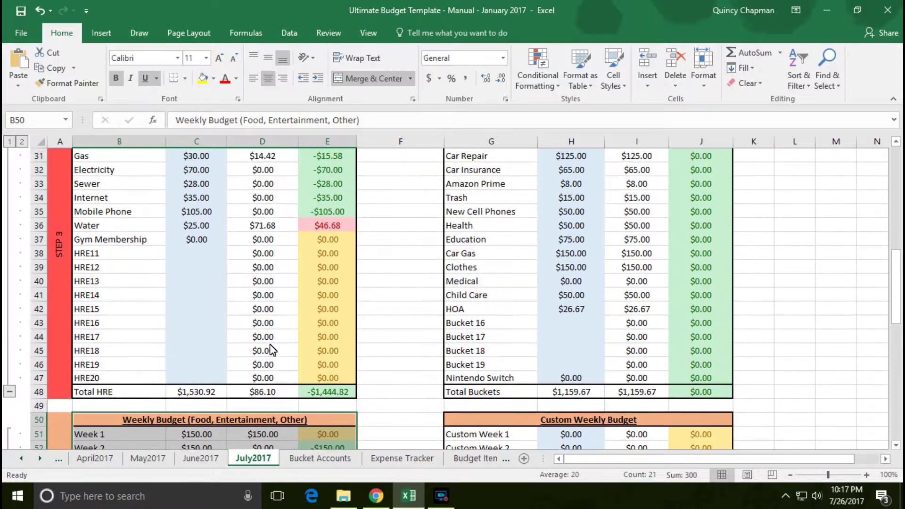
{"action": "scroll", "coordinate": [482, 261], "scroll_direction": "up", "scroll_amount": 3}
{"action": "scroll", "coordinate": [438, 276], "scroll_direction": "down", "scroll_amount": 13}
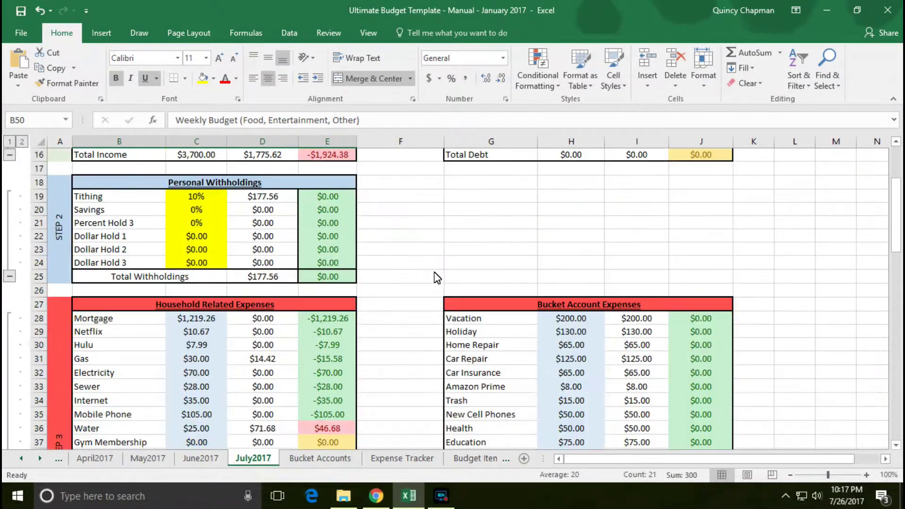
{"action": "key", "text": "alt+Tab"}
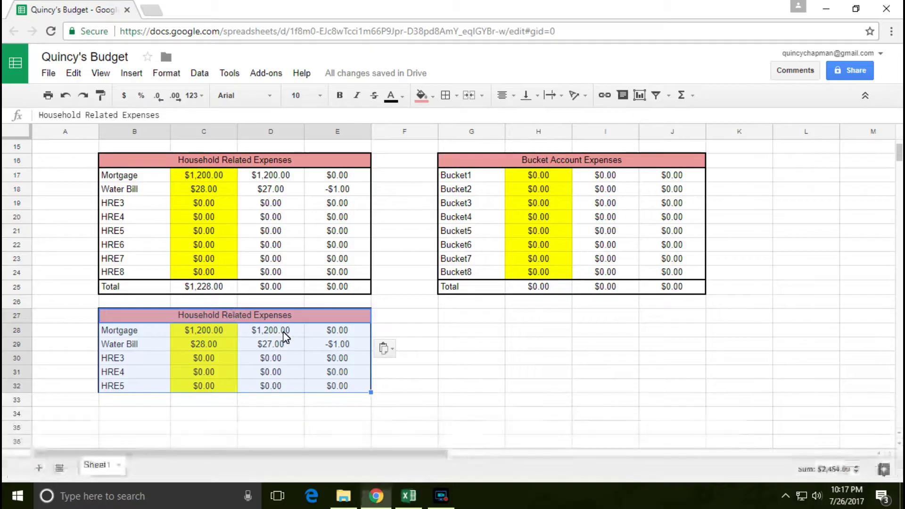
{"action": "key", "text": "alt+Tab"}
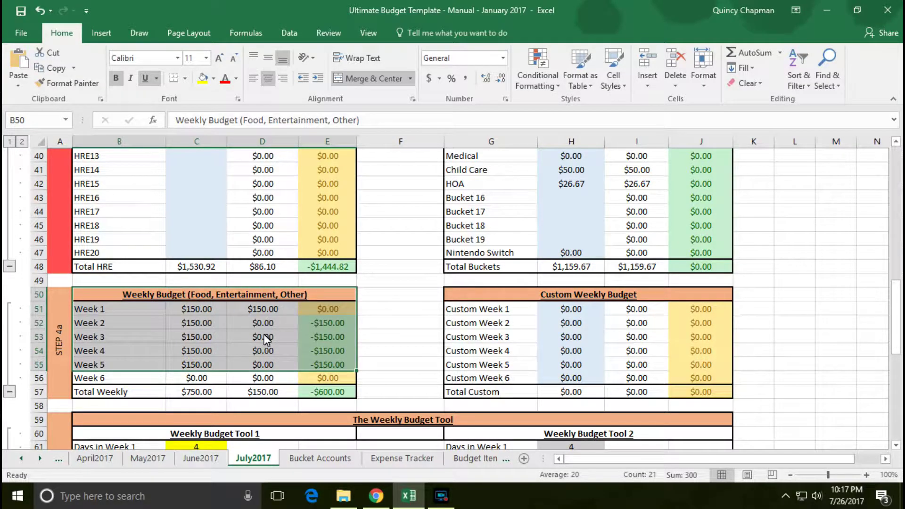
{"action": "key", "text": "alt+Tab"}
{"action": "left_click", "coordinate": [257, 315]}
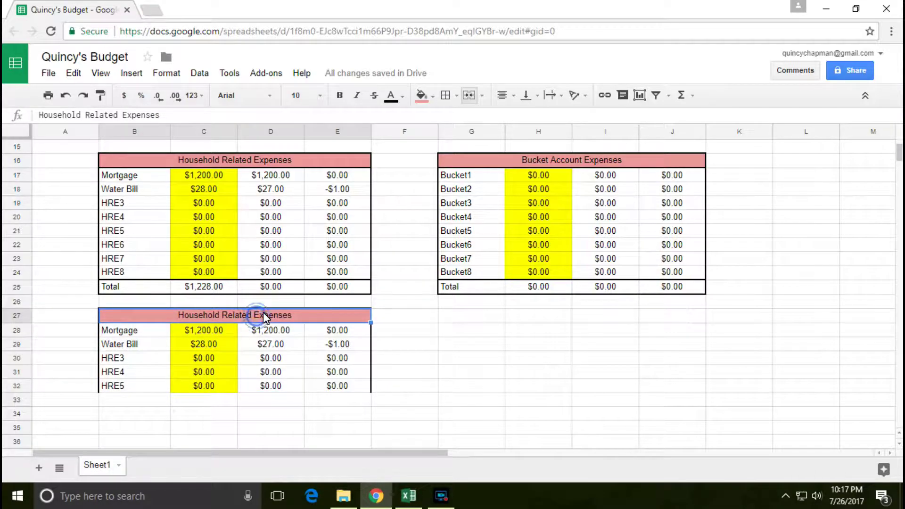
{"action": "type", "text": "Weekly Budget"}
{"action": "key", "text": "Return"}
- Label the five rows under the Weekly Budget heading Week 1, Week 2, Week 3, Week 4 and Week 5
{"action": "type", "text": "Week 1"}
{"action": "key", "text": "Return"}
{"action": "type", "text": "Week 2"}
{"action": "key", "text": "Return"}
{"action": "type", "text": "Week 3"}
{"action": "key", "text": "Return"}
{"action": "type", "text": "Week "}
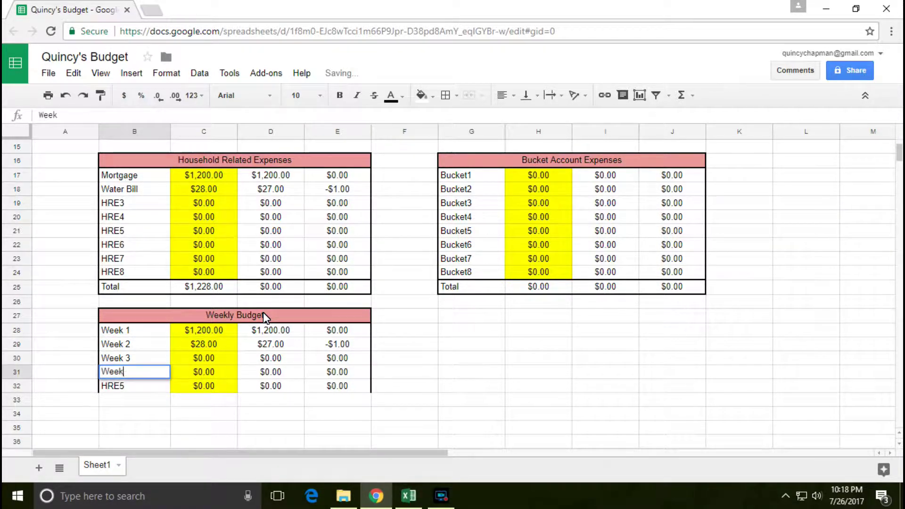
{"action": "type", "text": "4"}
{"action": "key", "text": "Return"}
{"action": "type", "text": "Wee"}
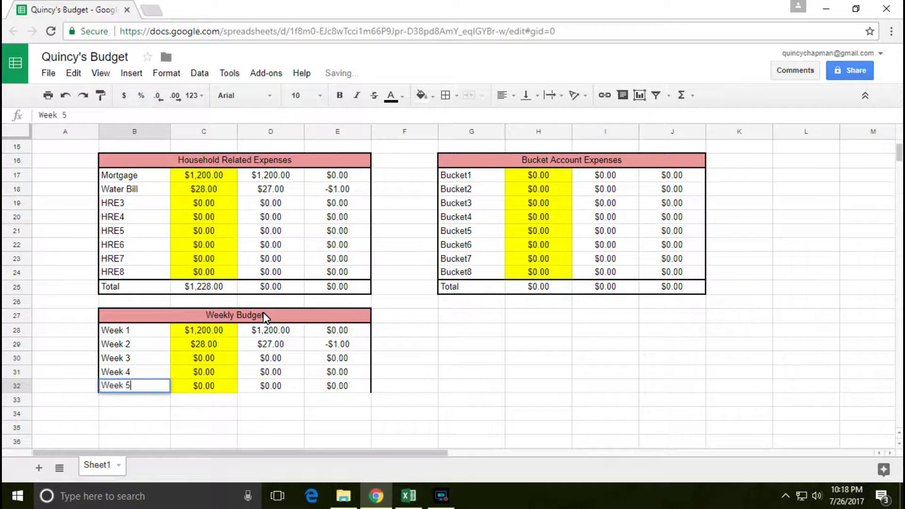
{"action": "type", "text": "k 5"}
{"action": "key", "text": "Return"}
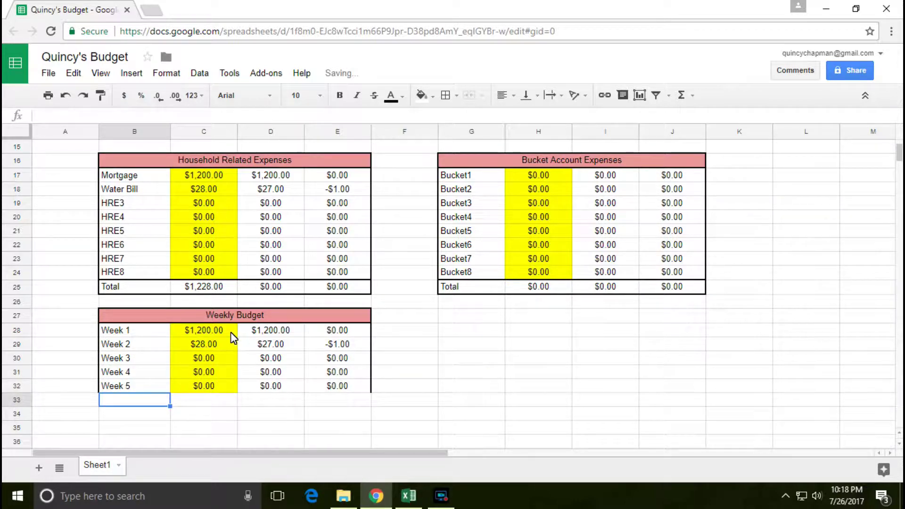
- Set the budgeted amount to 150 for each of Week 1 through Week 5 in the Weekly Budget table
{"action": "left_click", "coordinate": [202, 332]}
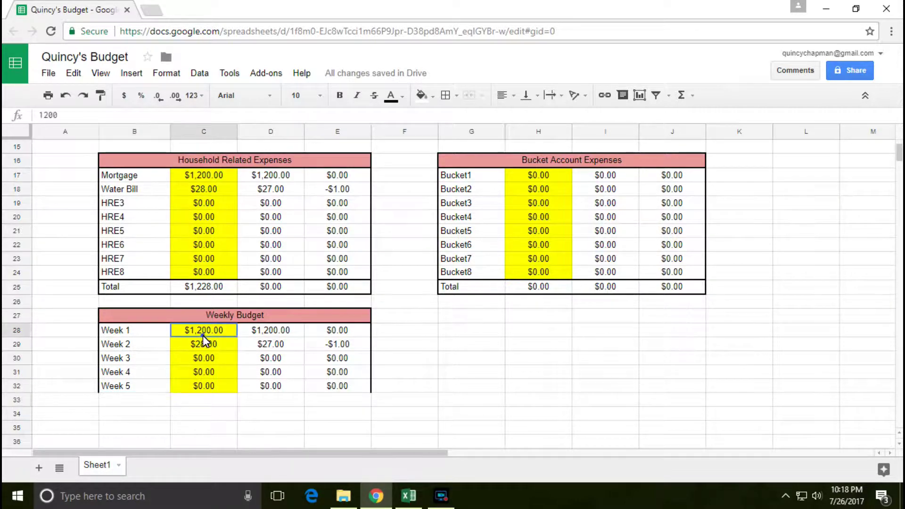
{"action": "type", "text": "150"}
{"action": "key", "text": "alt+Tab"}
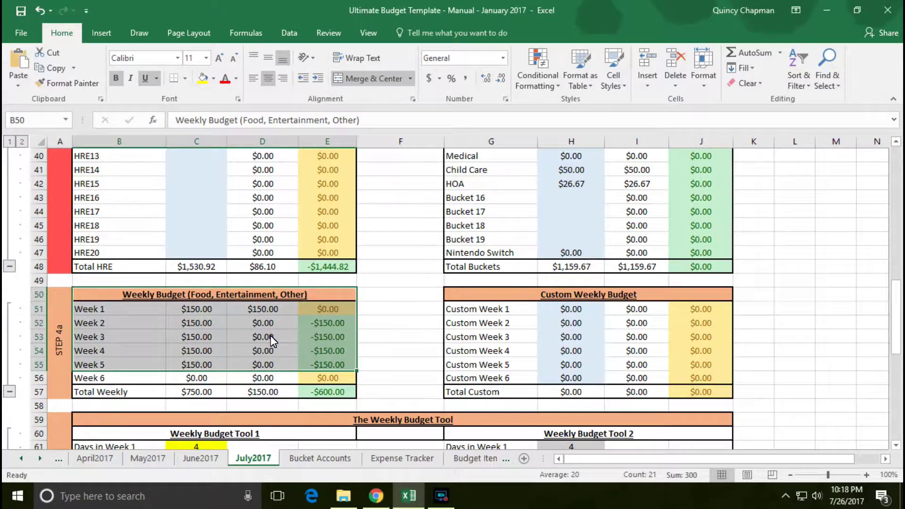
{"action": "key", "text": "alt+Tab"}
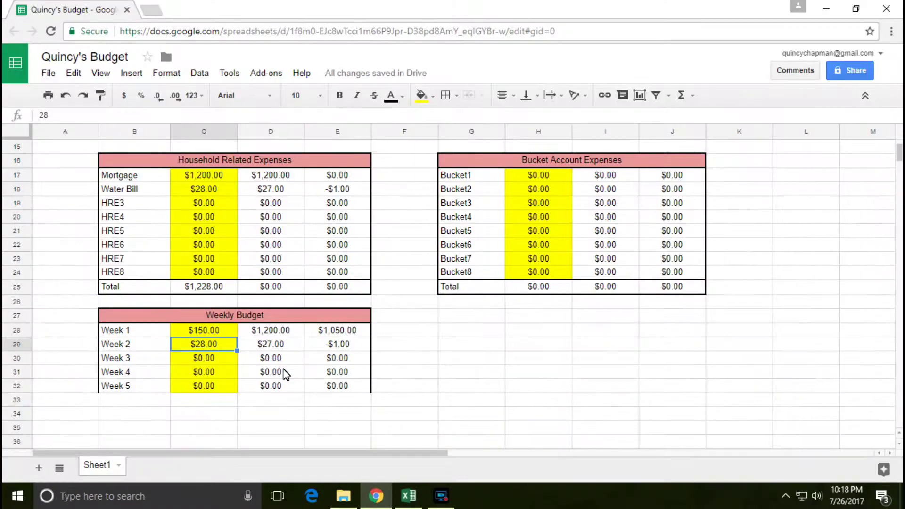
{"action": "type", "text": "150"}
{"action": "key", "text": "Return"}
{"action": "type", "text": "150"}
{"action": "key", "text": "Return"}
{"action": "type", "text": "150"}
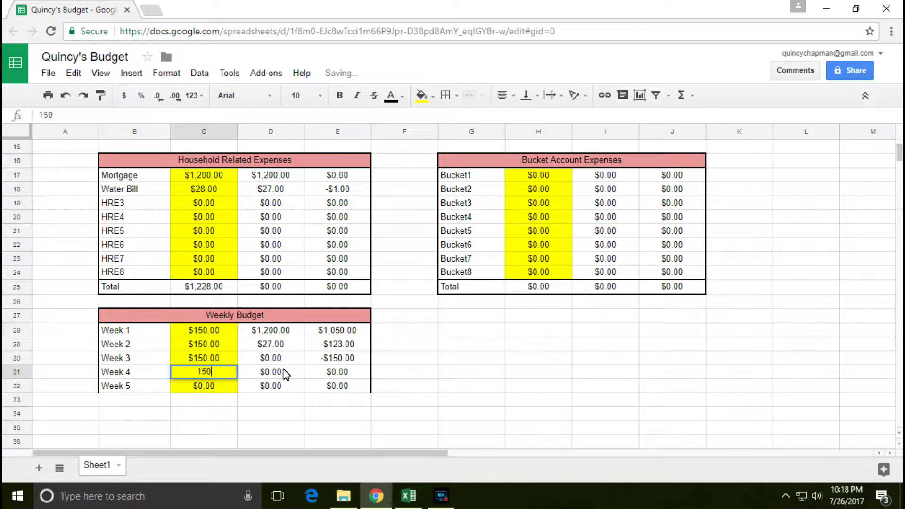
{"action": "key", "text": "Return"}
{"action": "type", "text": "15"}
{"action": "key", "text": "Return"}
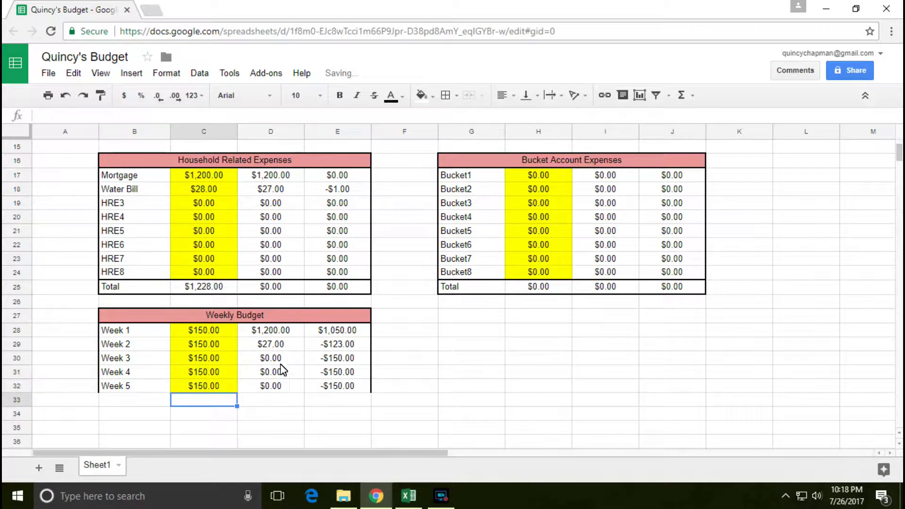
- Set the actual amounts for Week 1 and Week 2 in the Weekly Budget table to 0
{"action": "left_click", "coordinate": [273, 330]}
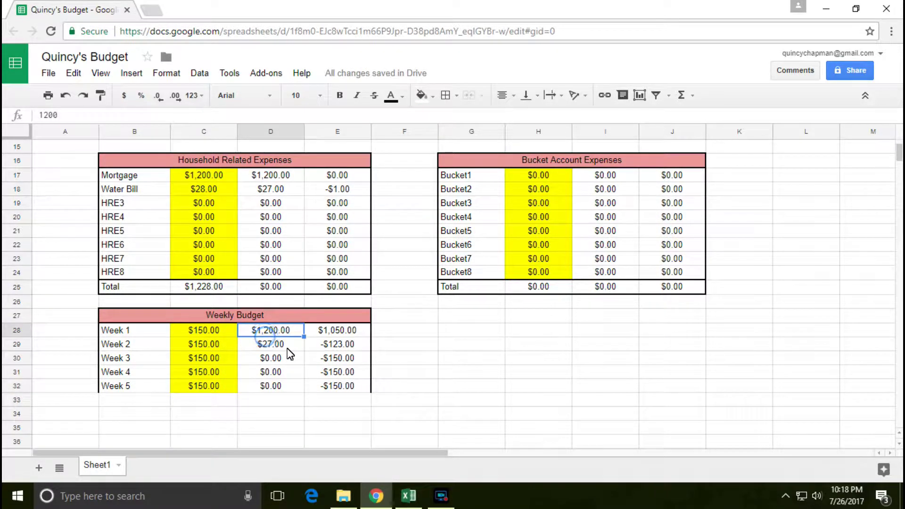
{"action": "type", "text": "0"}
{"action": "key", "text": "Return"}
{"action": "type", "text": "0"}
{"action": "key", "text": "Return"}
- Check the Week 1 amounts in the Excel template, then set the Week 1 actual amount to 150 in the Google Sheets Weekly Budget
{"action": "left_click_drag", "start_coordinate": [343, 328], "coordinate": [350, 394]}
{"action": "key", "text": "alt+Tab"}
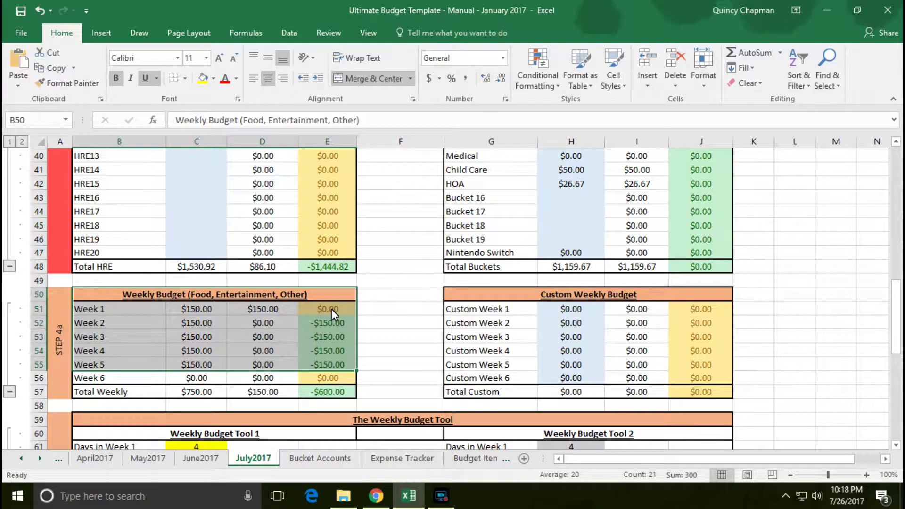
{"action": "left_click", "coordinate": [250, 308]}
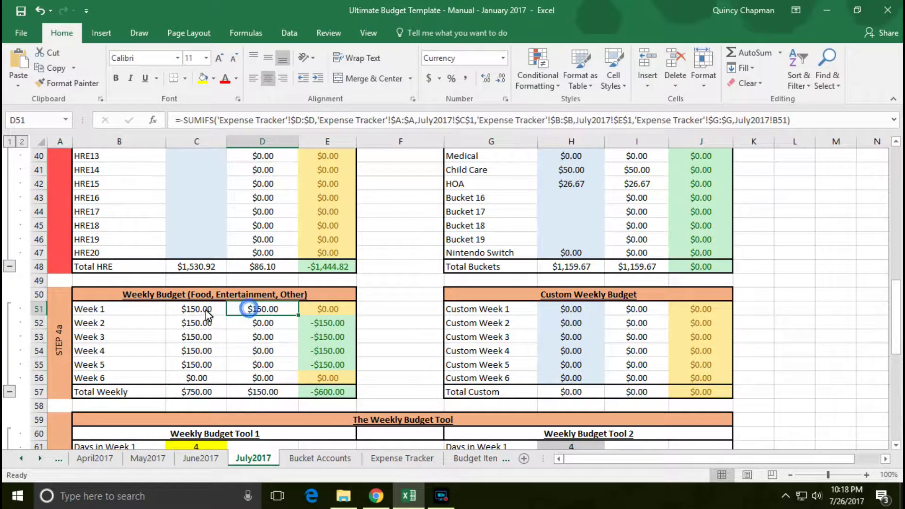
{"action": "left_click", "coordinate": [215, 314]}
{"action": "key", "text": "alt+Tab"}
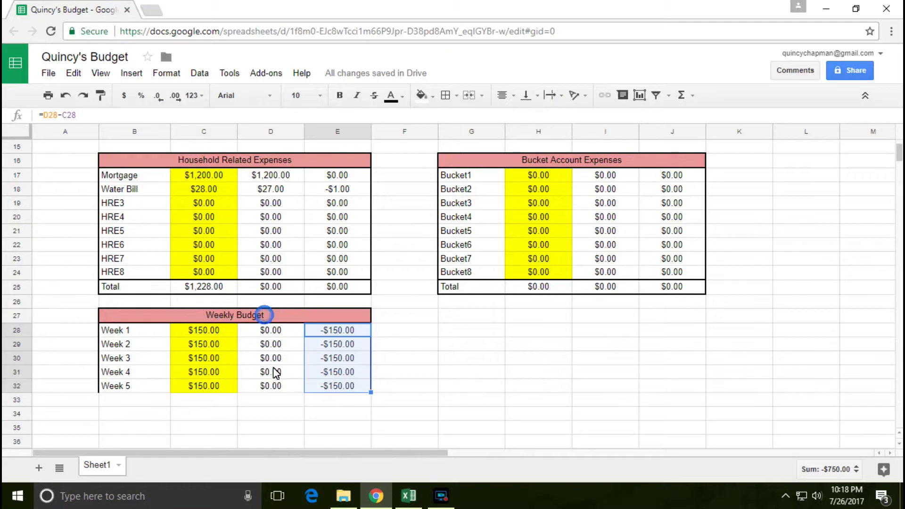
{"action": "left_click", "coordinate": [274, 329]}
{"action": "type", "text": "150"}
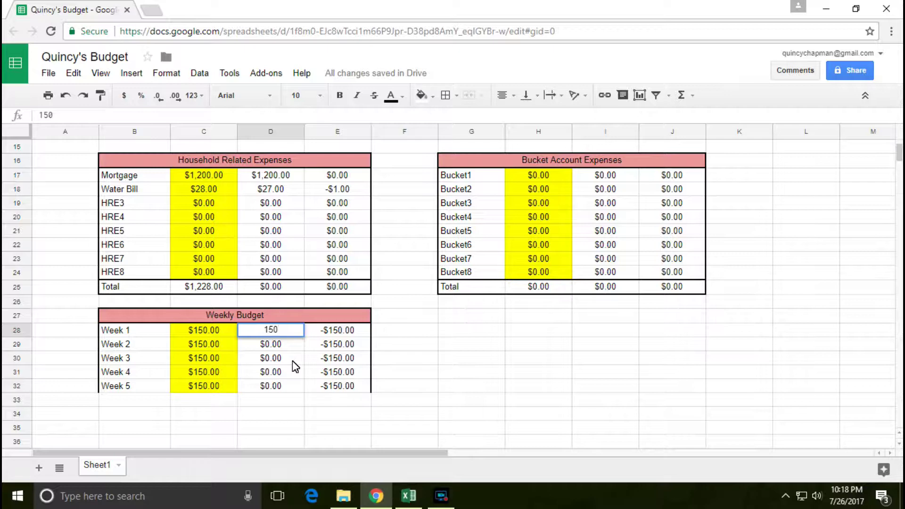
{"action": "key", "text": "Return"}
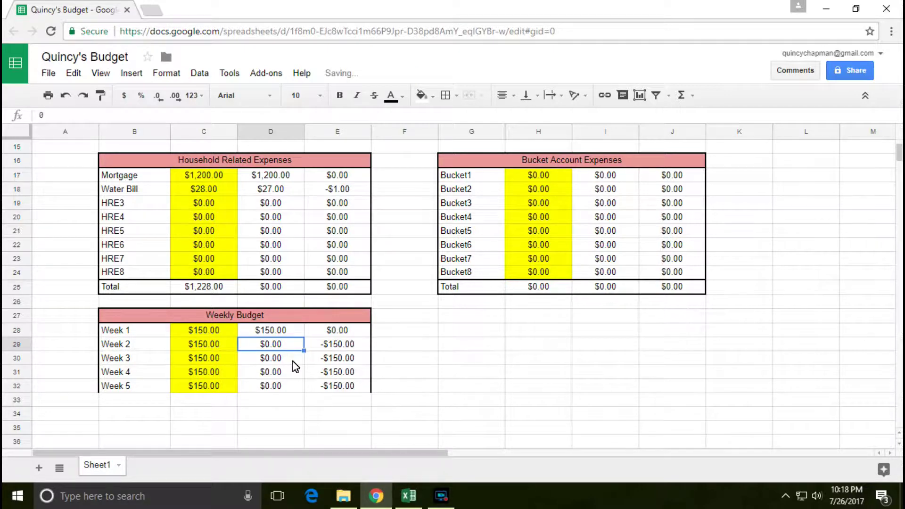
{"action": "key", "text": "Right"}
{"action": "key", "text": "Up"}
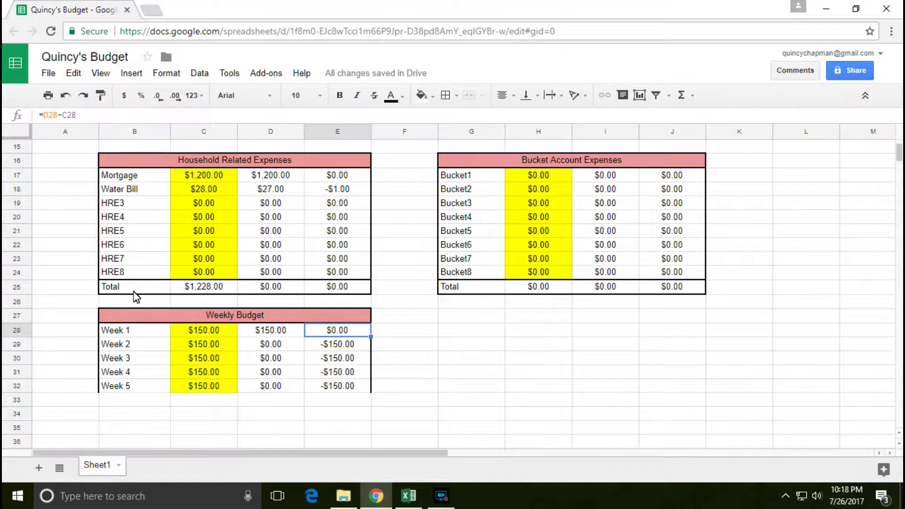
- Copy the Total row of Household Related Expenses into the row directly below Week 5 in the Weekly Budget table
{"action": "left_click_drag", "start_coordinate": [134, 292], "coordinate": [323, 296]}
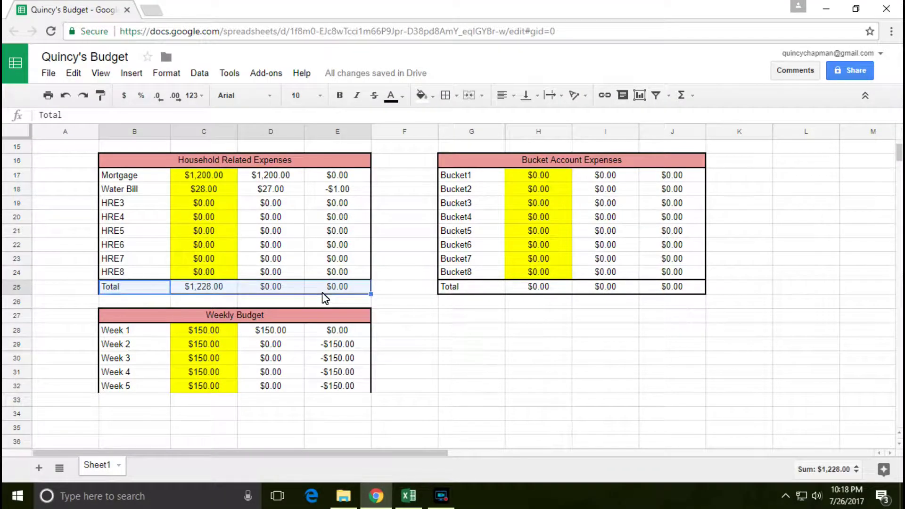
{"action": "key", "text": "ctrl+c"}
{"action": "right_click", "coordinate": [158, 286]}
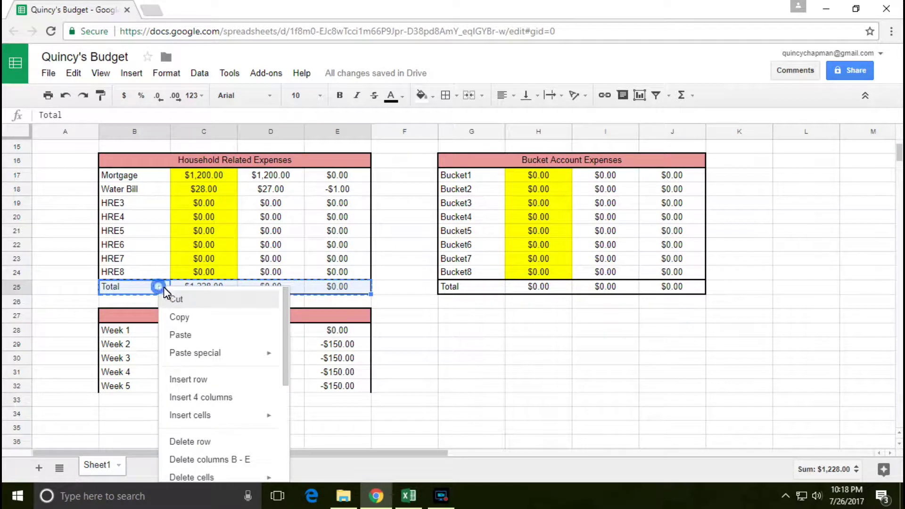
{"action": "left_click", "coordinate": [193, 315]}
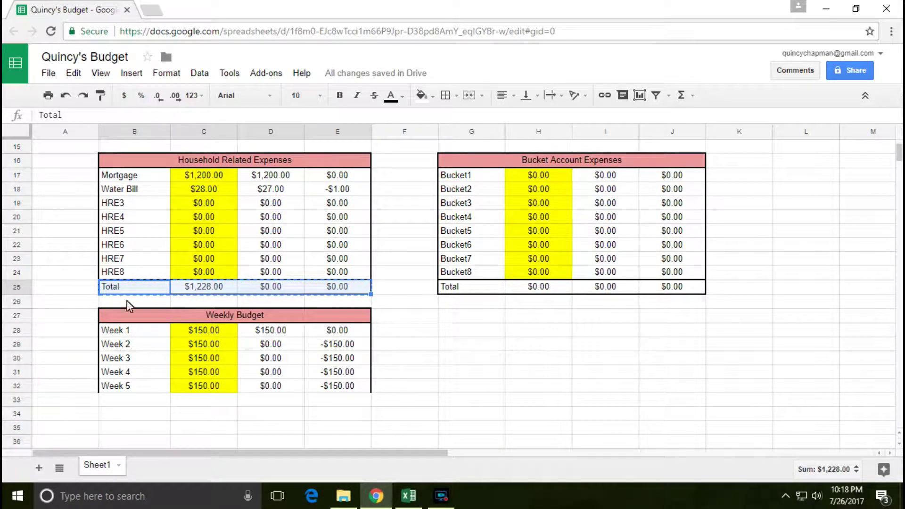
{"action": "left_click", "coordinate": [123, 400]}
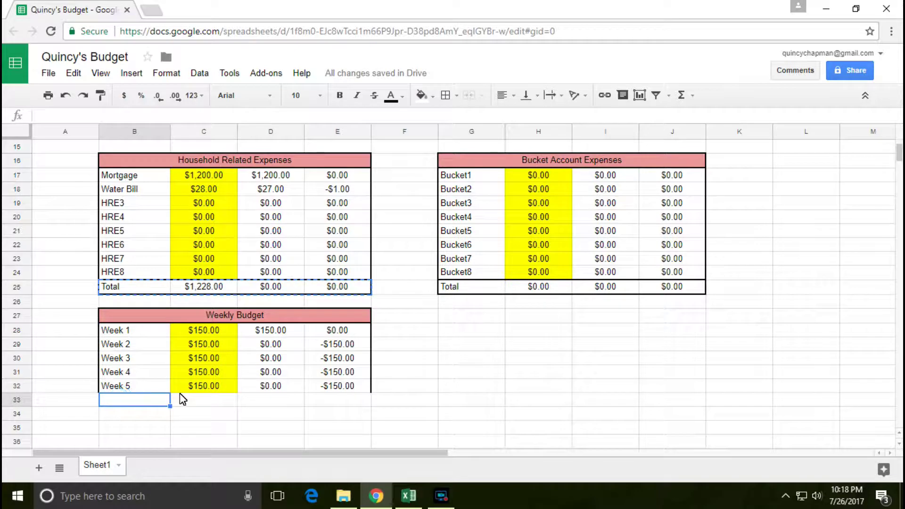
{"action": "key", "text": "ctrl+v"}
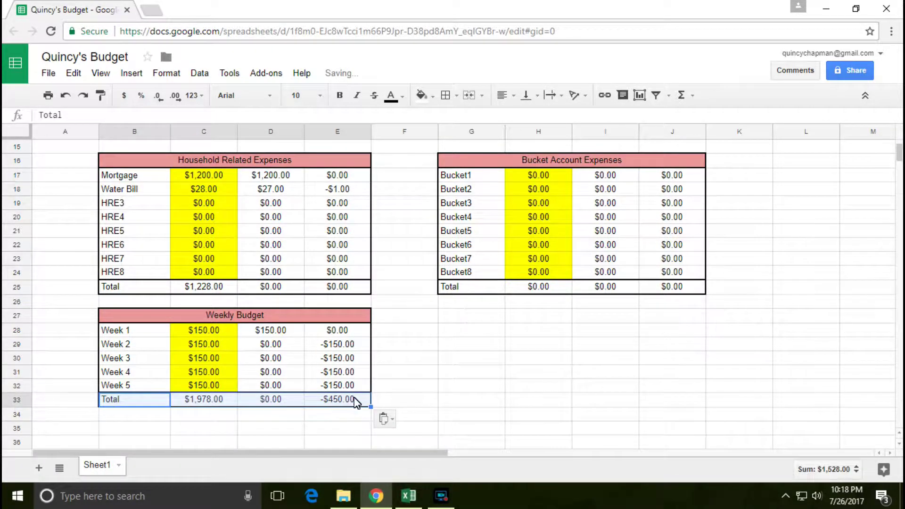
{"action": "right_click", "coordinate": [141, 399]}
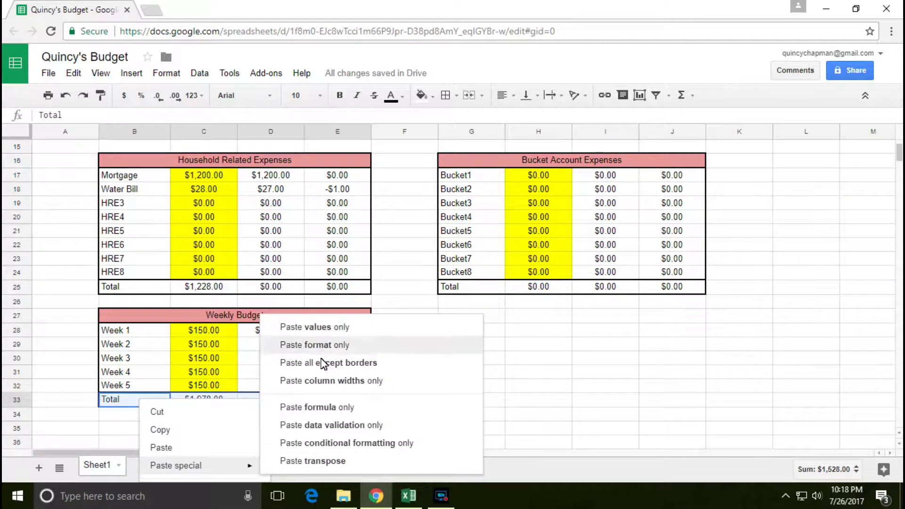
{"action": "left_click", "coordinate": [80, 401]}
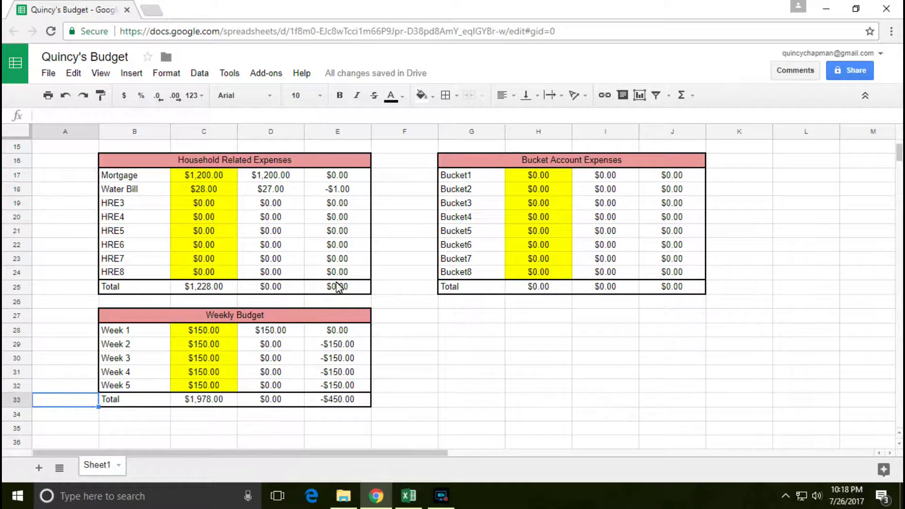
{"action": "left_click_drag", "start_coordinate": [147, 288], "coordinate": [345, 296]}
{"action": "key", "text": "ctrl+c"}
{"action": "left_click", "coordinate": [131, 400]}
{"action": "key", "text": "ctrl+v"}
- Correct the budgeted Total formula of the Weekly Budget table in C33 to =sum(C28:C32)
{"action": "scroll", "coordinate": [201, 377], "scroll_direction": "down", "scroll_amount": 1}
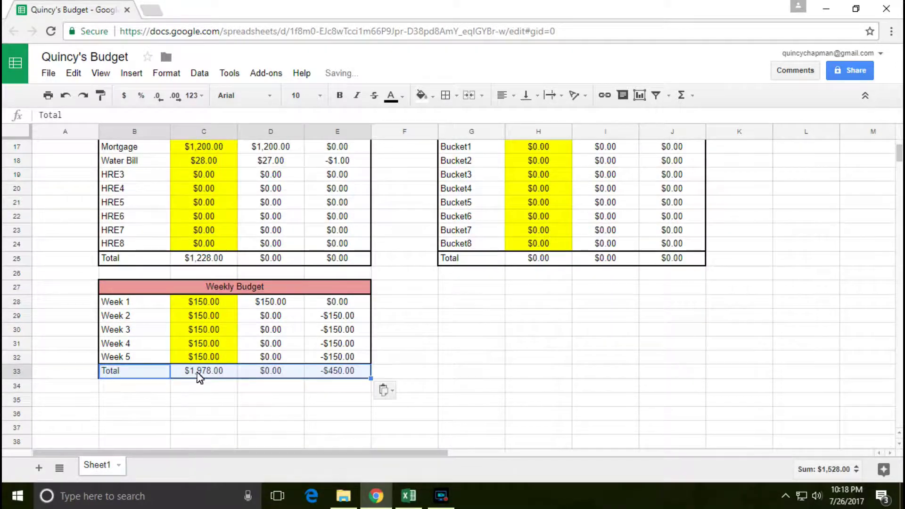
{"action": "left_click", "coordinate": [202, 372]}
{"action": "left_click", "coordinate": [111, 117]}
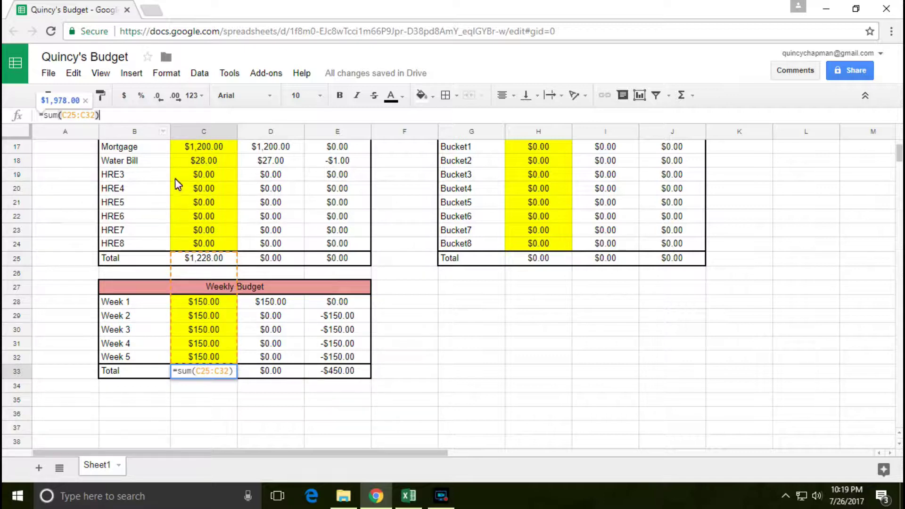
{"action": "left_click", "coordinate": [94, 115]}
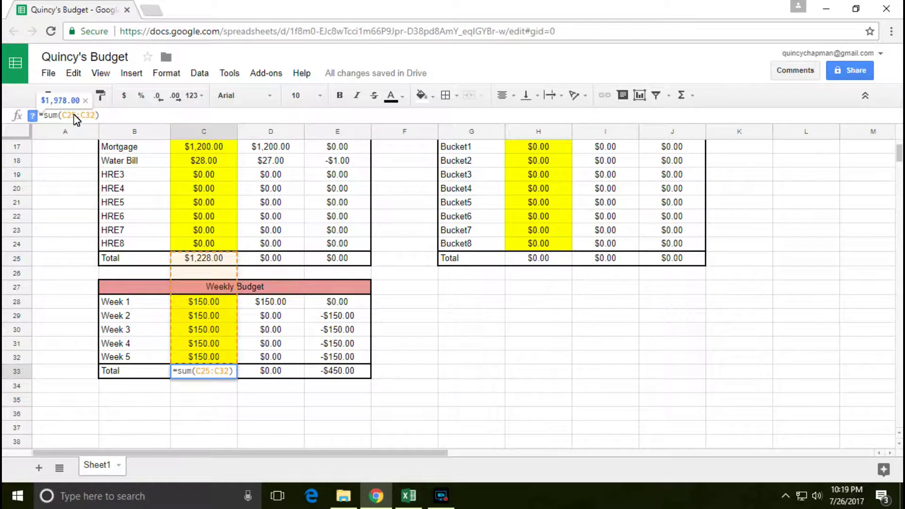
{"action": "key", "text": "BackSpace"}
{"action": "type", "text": "8"}
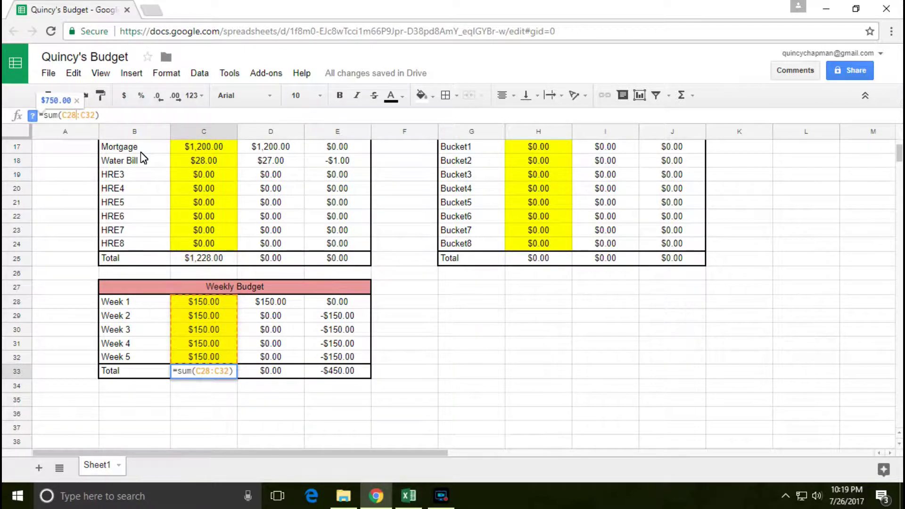
{"action": "key", "text": "Return"}
- Remove the range from the C33 Total formula and reselect the five weekly budgeted amounts, C28:C32, inside the sum
{"action": "left_click", "coordinate": [200, 375]}
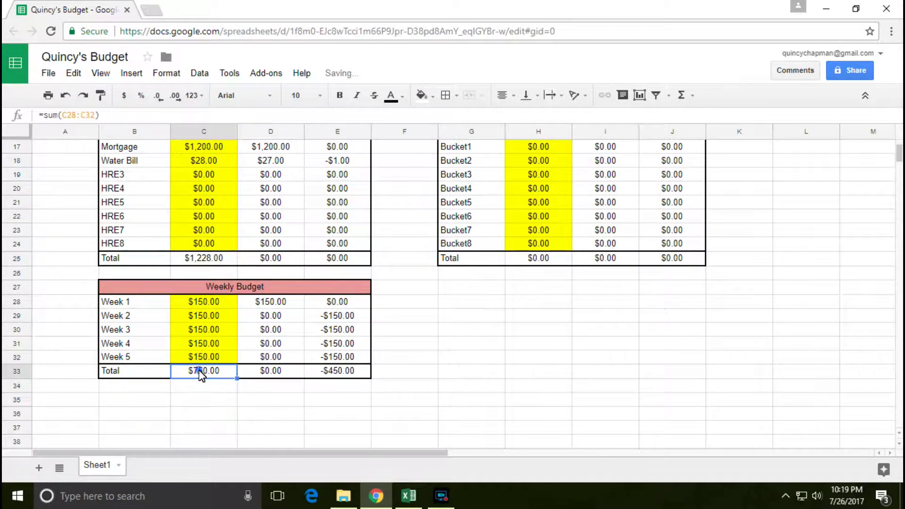
{"action": "left_click", "coordinate": [111, 116]}
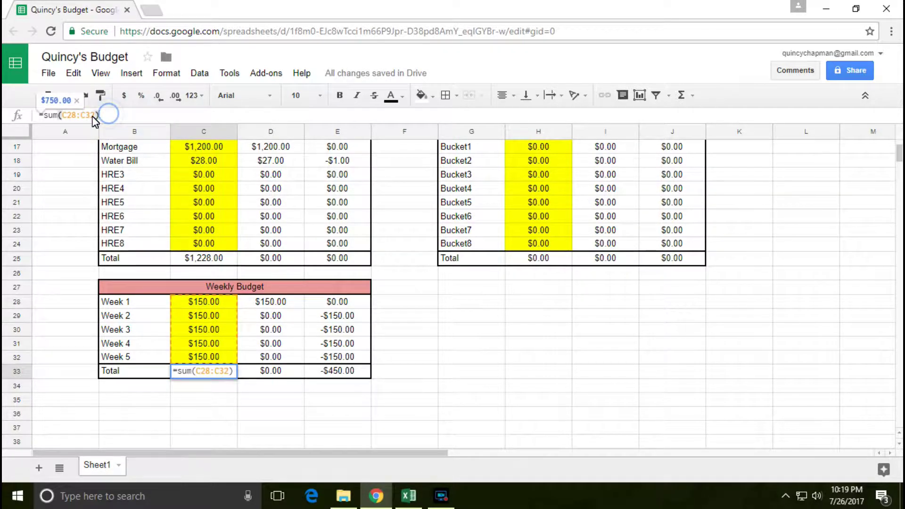
{"action": "left_click_drag", "start_coordinate": [93, 116], "coordinate": [63, 114]}
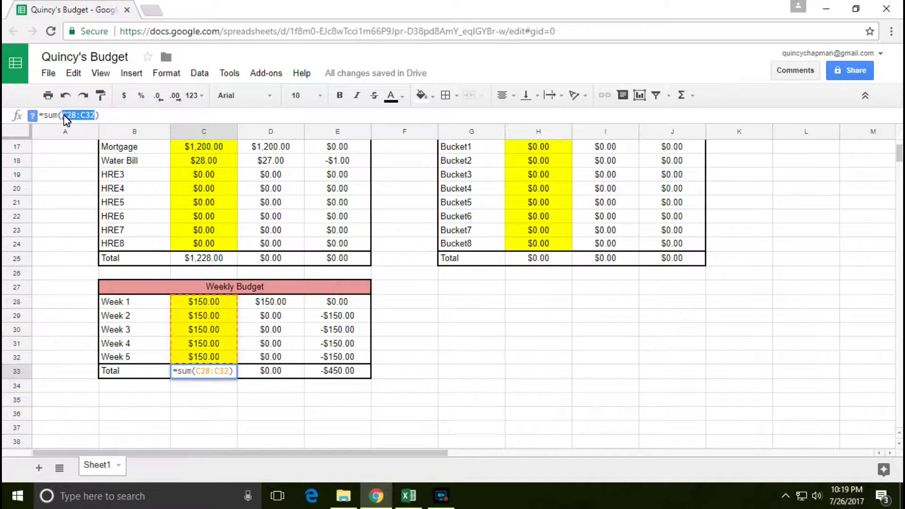
{"action": "key", "text": "BackSpace"}
{"action": "left_click_drag", "start_coordinate": [203, 307], "coordinate": [208, 355]}
{"action": "left_click_drag", "start_coordinate": [211, 309], "coordinate": [218, 307]}
{"action": "type", "text": ")"}
{"action": "key", "text": "Return"}
{"action": "left_click", "coordinate": [304, 292]}
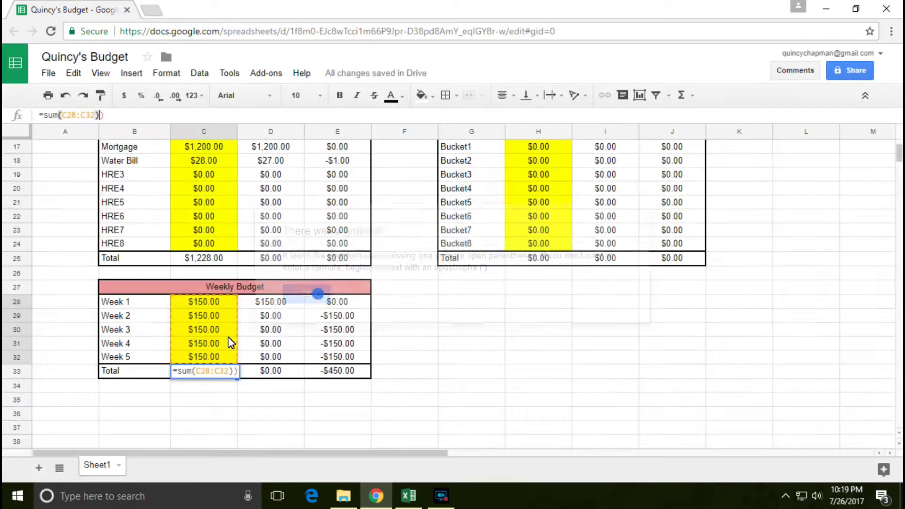
{"action": "key", "text": "Return"}
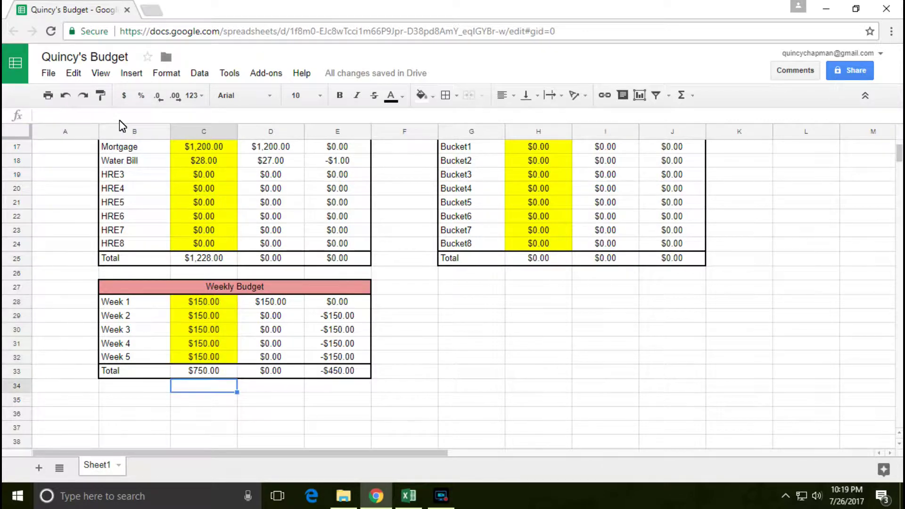
- Re-enter the budgeted Total in C33 from scratch as a sum of Week 1 through Week 5, =sum(C28:C32)
{"action": "left_click", "coordinate": [201, 371]}
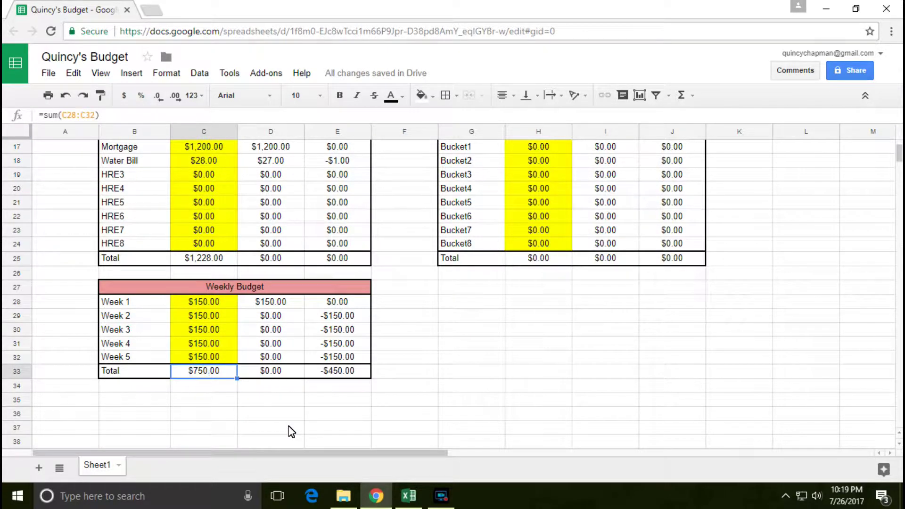
{"action": "type", "text": "=sum"}
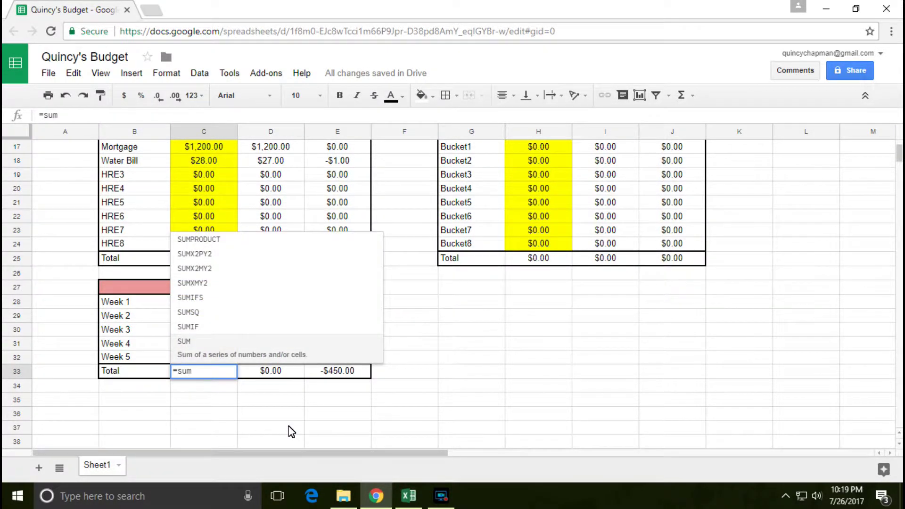
{"action": "type", "text": "("}
{"action": "key", "text": "Up"}
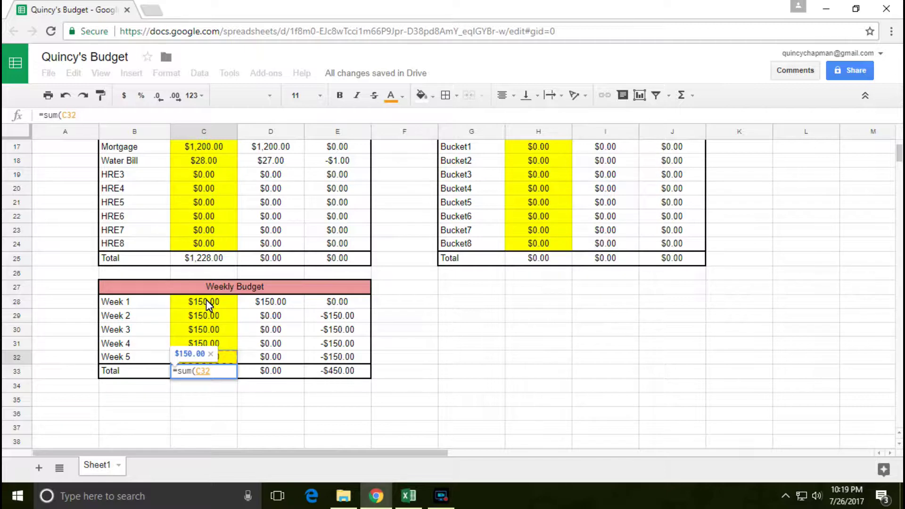
{"action": "key", "text": "shift+Up"}
{"action": "key", "text": "shift+Up"}
{"action": "key", "text": "shift+Up"}
{"action": "key", "text": "shift+Up"}
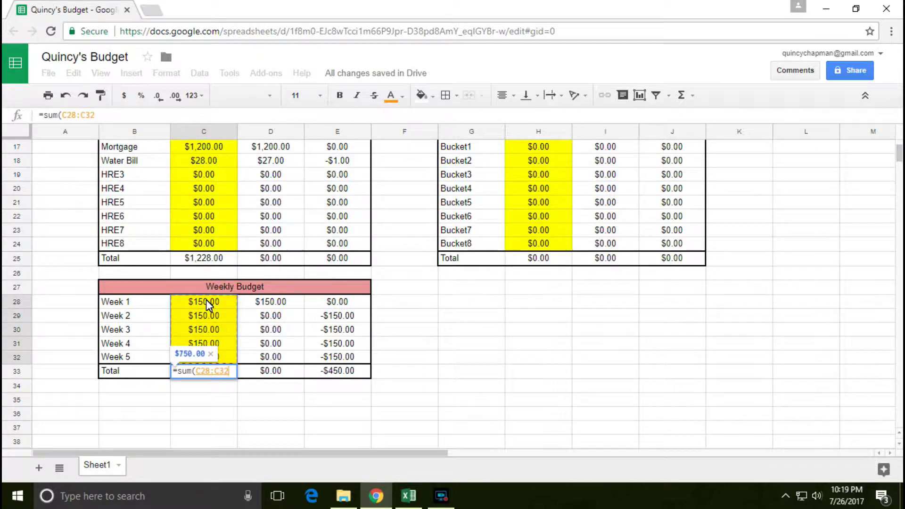
{"action": "key", "text": "Return"}
{"action": "left_click", "coordinate": [217, 375]}
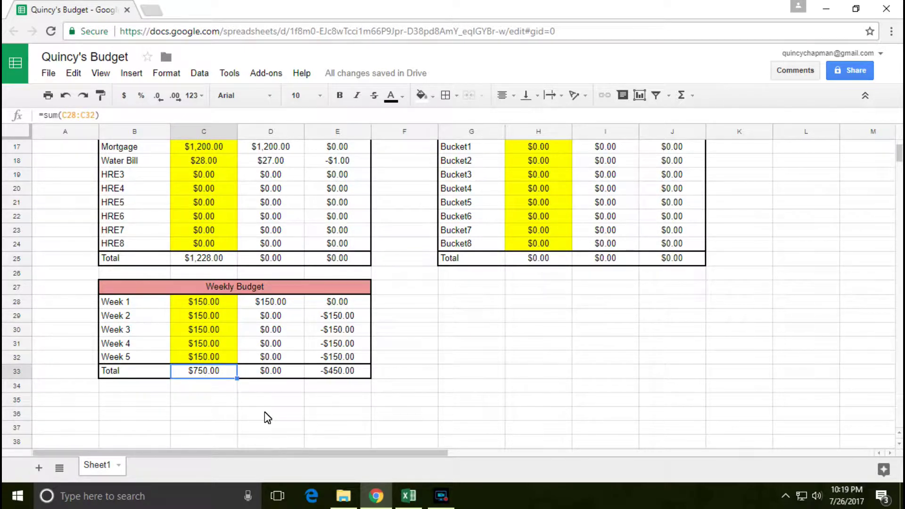
- Check the Excel template's Custom Weekly Budget, try pasting a copy of the Google Sheets Weekly Budget table at G27, and undo the paste
{"action": "scroll", "coordinate": [383, 354], "scroll_direction": "up", "scroll_amount": 2}
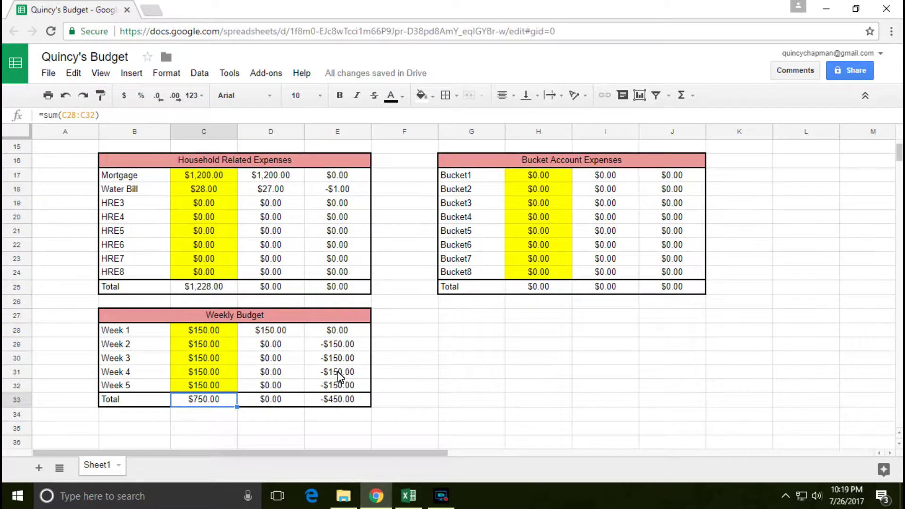
{"action": "scroll", "coordinate": [372, 376], "scroll_direction": "down", "scroll_amount": 2}
{"action": "key", "text": "alt+Tab"}
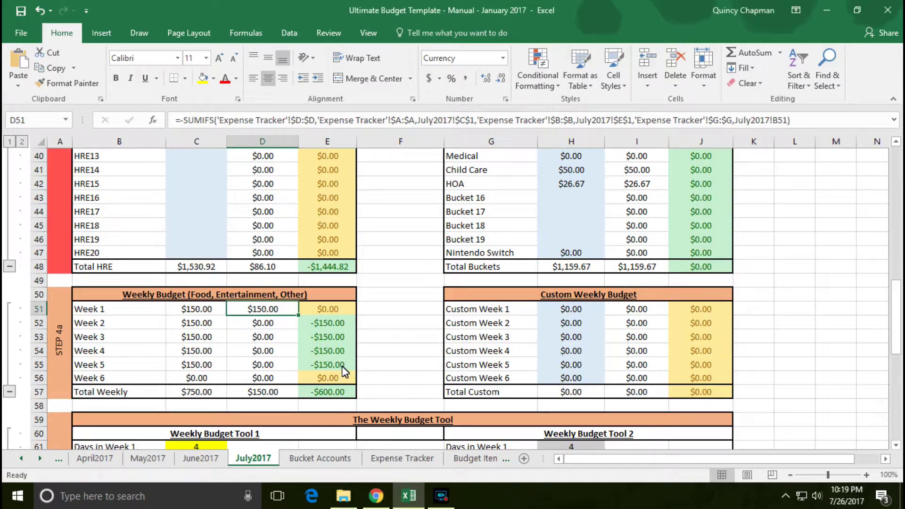
{"action": "scroll", "coordinate": [325, 348], "scroll_direction": "down", "scroll_amount": 1}
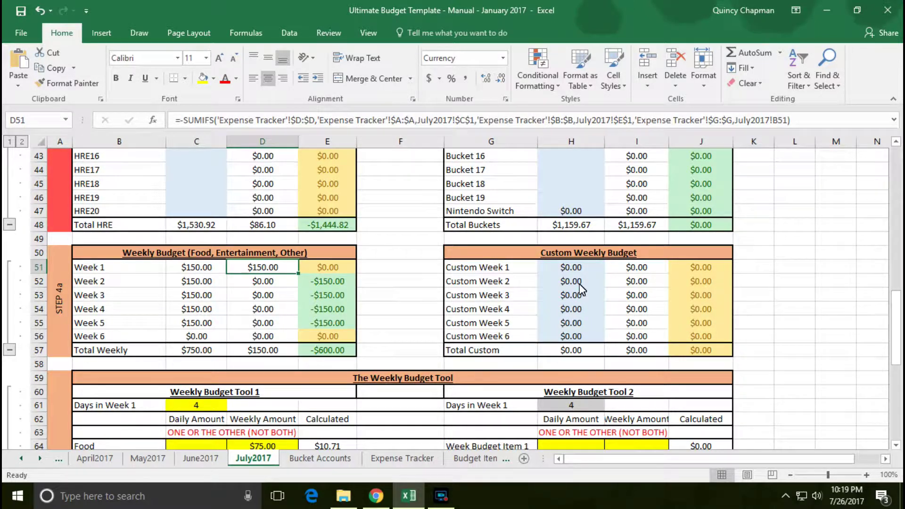
{"action": "key", "text": "alt+Tab"}
{"action": "left_click_drag", "start_coordinate": [125, 288], "coordinate": [319, 376]}
{"action": "key", "text": "ctrl+c"}
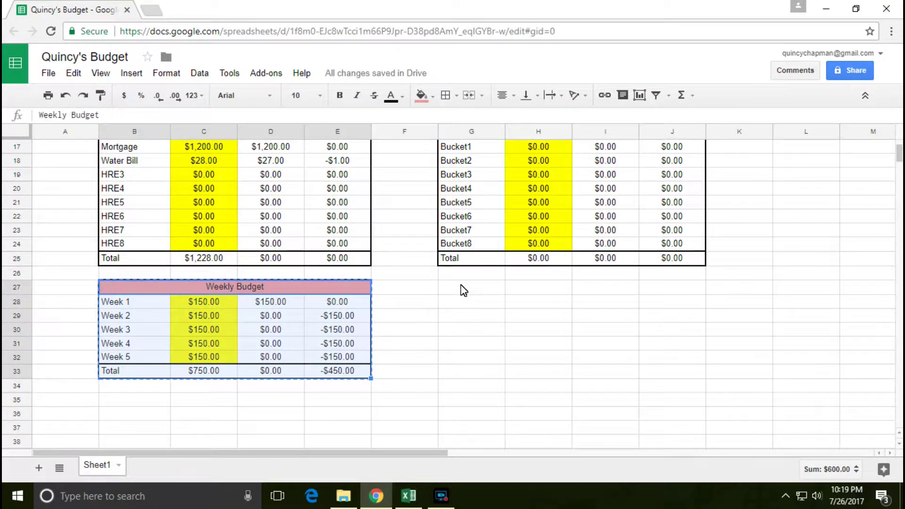
{"action": "left_click", "coordinate": [460, 290]}
{"action": "key", "text": "ctrl+v"}
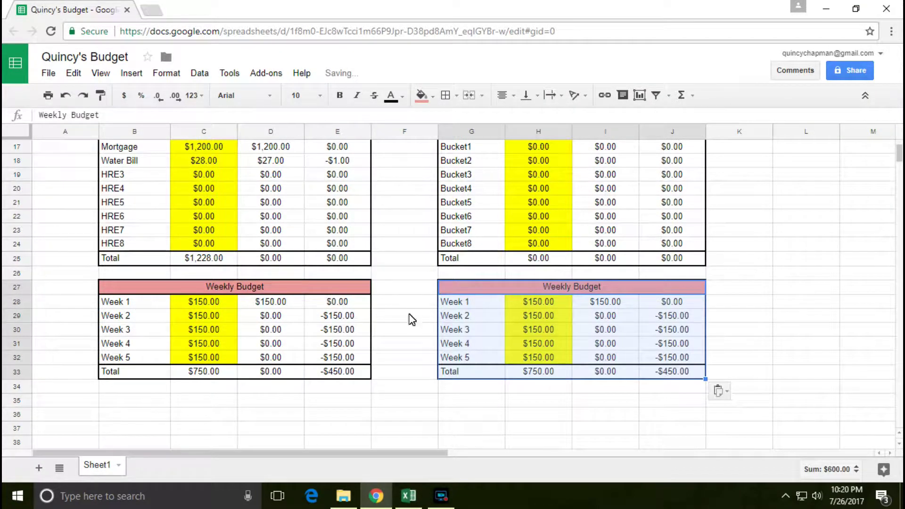
{"action": "left_click", "coordinate": [596, 285]}
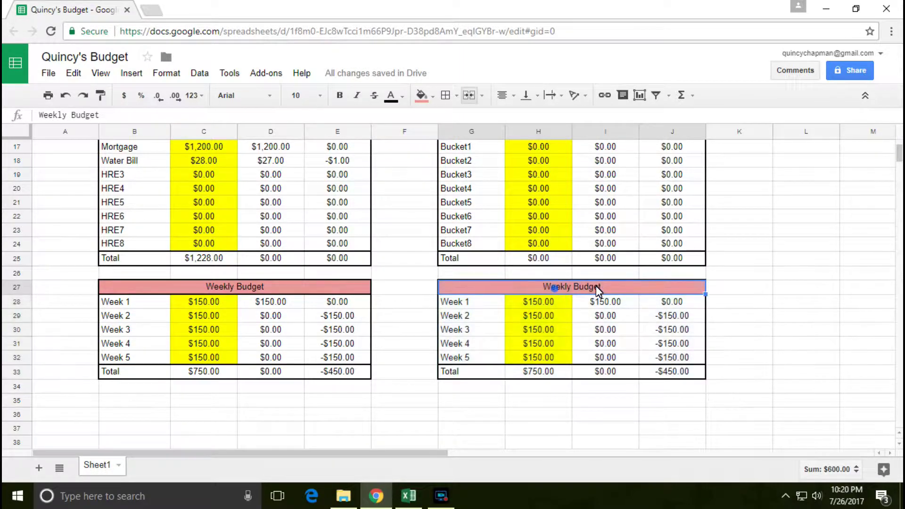
{"action": "left_click", "coordinate": [65, 96]}
- Switch to the Excel template and examine the Weekly Budget Tool section below the weekly budgets
{"action": "scroll", "coordinate": [505, 363], "scroll_direction": "up", "scroll_amount": 5}
{"action": "scroll", "coordinate": [506, 356], "scroll_direction": "down", "scroll_amount": 5}
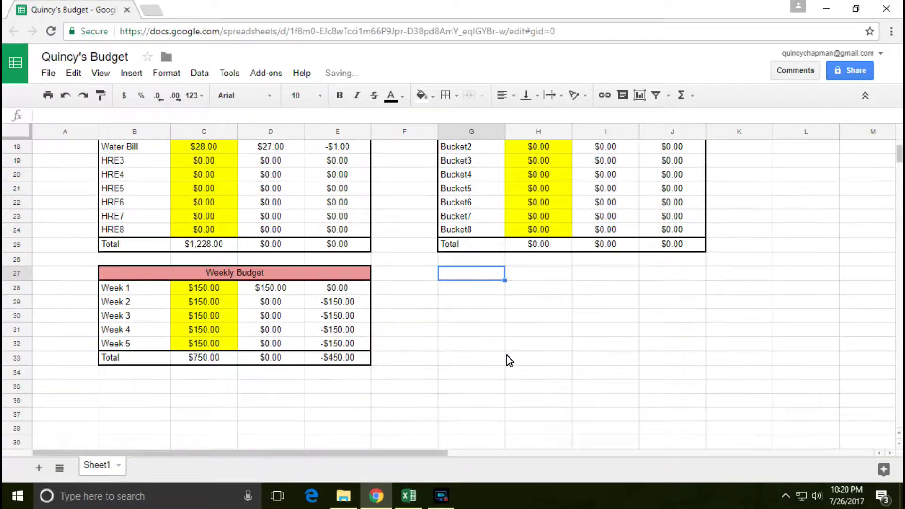
{"action": "key", "text": "alt+Tab"}
{"action": "scroll", "coordinate": [384, 370], "scroll_direction": "down", "scroll_amount": 4}
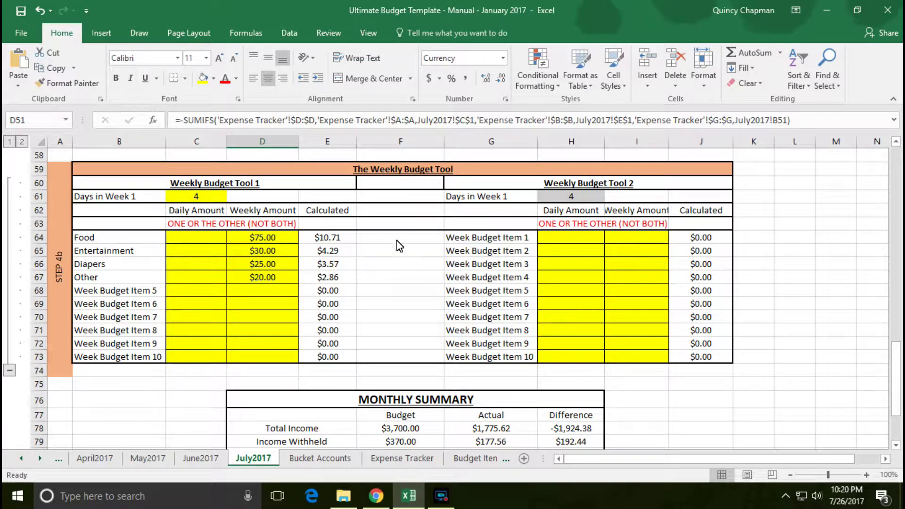
- Examine the Excel template's Weekly Budget Tool 1, including its Food through Other amounts and Days in Week 1, alongside the Weekly Budget table
{"action": "key", "text": "alt+Tab"}
{"action": "key", "text": "alt+Tab"}
{"action": "left_click_drag", "start_coordinate": [265, 239], "coordinate": [264, 252]}
{"action": "left_click_drag", "start_coordinate": [107, 235], "coordinate": [247, 280]}
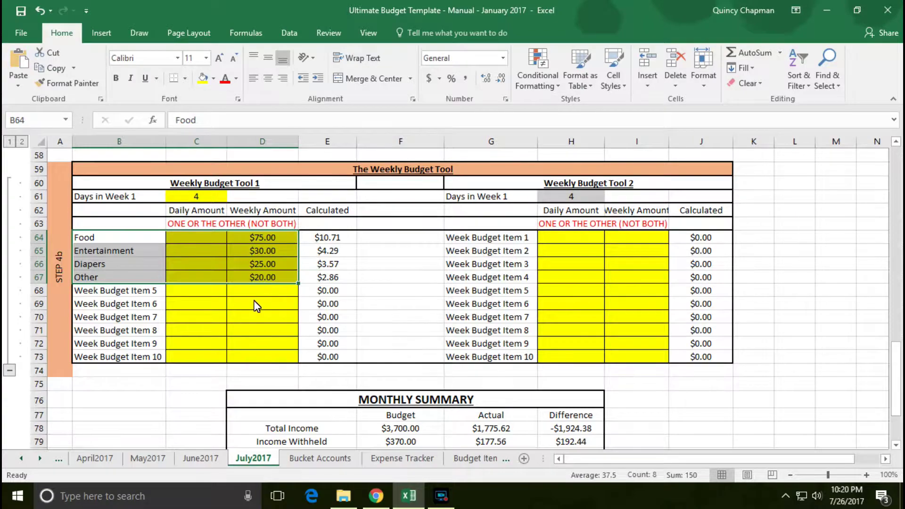
{"action": "scroll", "coordinate": [203, 214], "scroll_direction": "up", "scroll_amount": 3}
{"action": "left_click", "coordinate": [196, 185]}
{"action": "left_click_drag", "start_coordinate": [262, 363], "coordinate": [268, 408]}
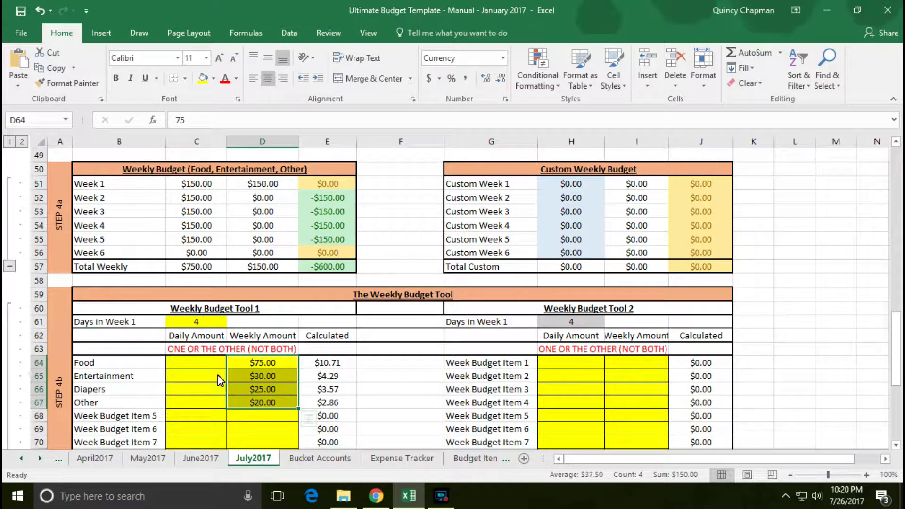
{"action": "left_click_drag", "start_coordinate": [90, 392], "coordinate": [257, 392]}
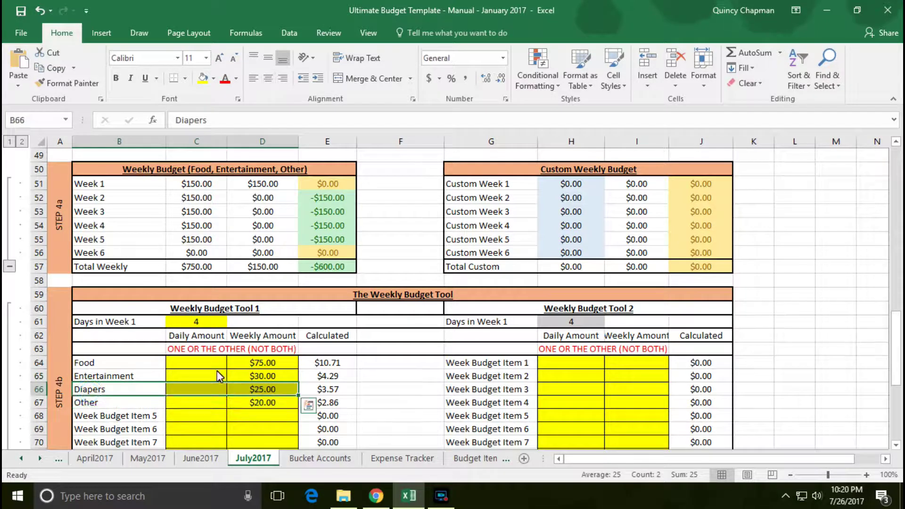
{"action": "left_click_drag", "start_coordinate": [105, 324], "coordinate": [163, 329]}
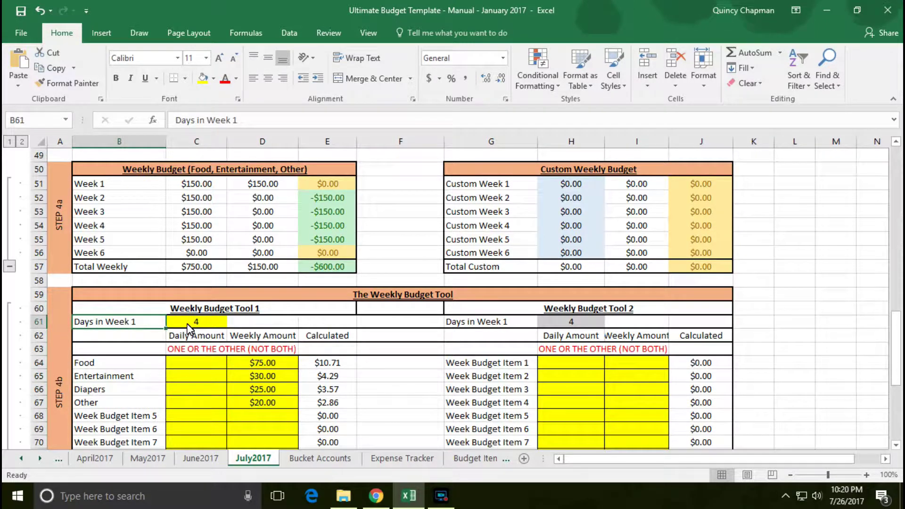
- Examine the Excel template's Monthly Summary section and compare it with the space below the Weekly Budget in the Google Sheets budget
{"action": "scroll", "coordinate": [228, 359], "scroll_direction": "down", "scroll_amount": 6}
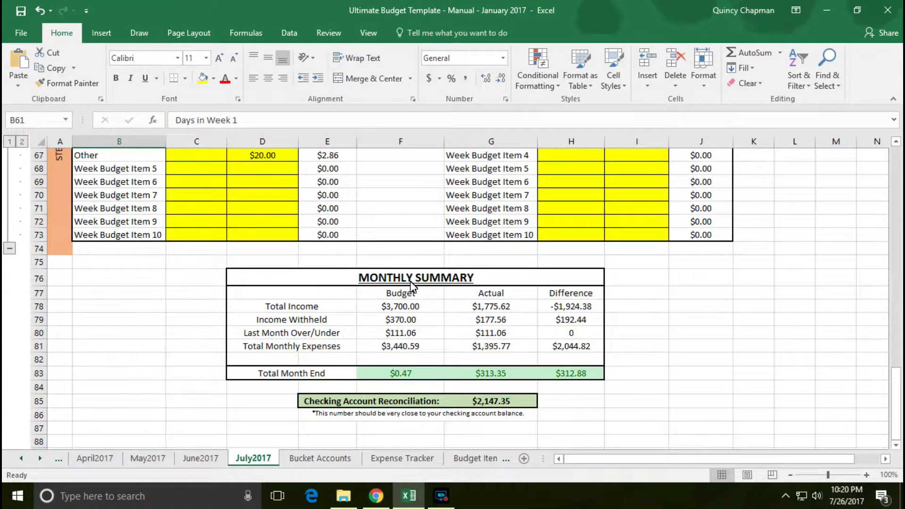
{"action": "scroll", "coordinate": [466, 386], "scroll_direction": "down", "scroll_amount": 2}
{"action": "scroll", "coordinate": [424, 372], "scroll_direction": "up", "scroll_amount": 2}
{"action": "key", "text": "alt+Tab"}
{"action": "scroll", "coordinate": [448, 344], "scroll_direction": "up", "scroll_amount": 5}
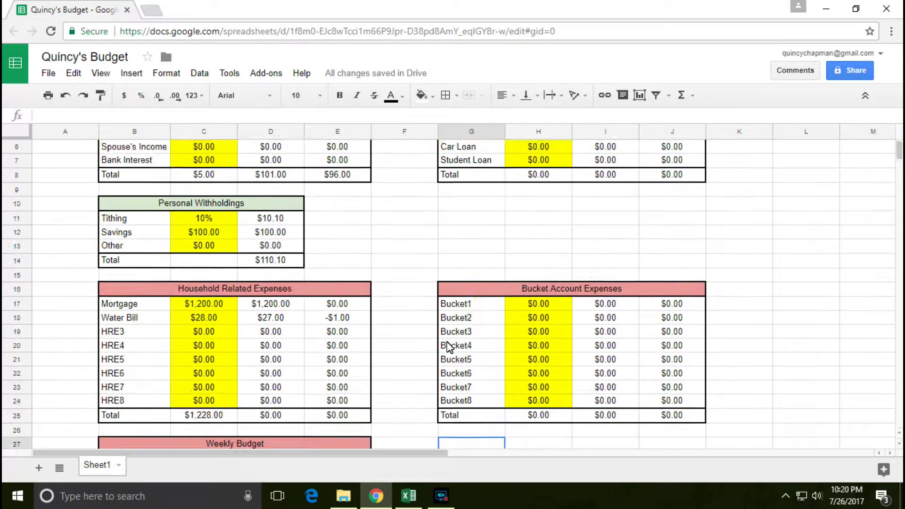
{"action": "scroll", "coordinate": [453, 344], "scroll_direction": "down", "scroll_amount": 10}
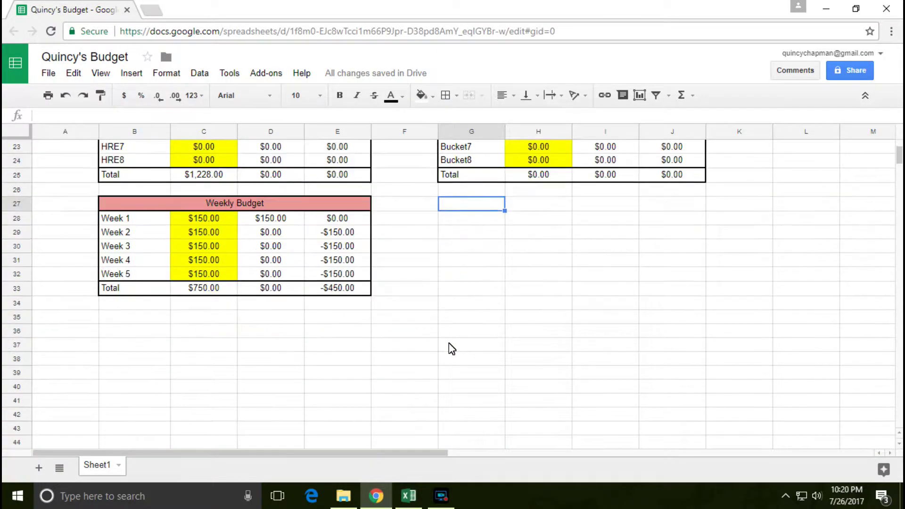
{"action": "key", "text": "alt+Tab"}
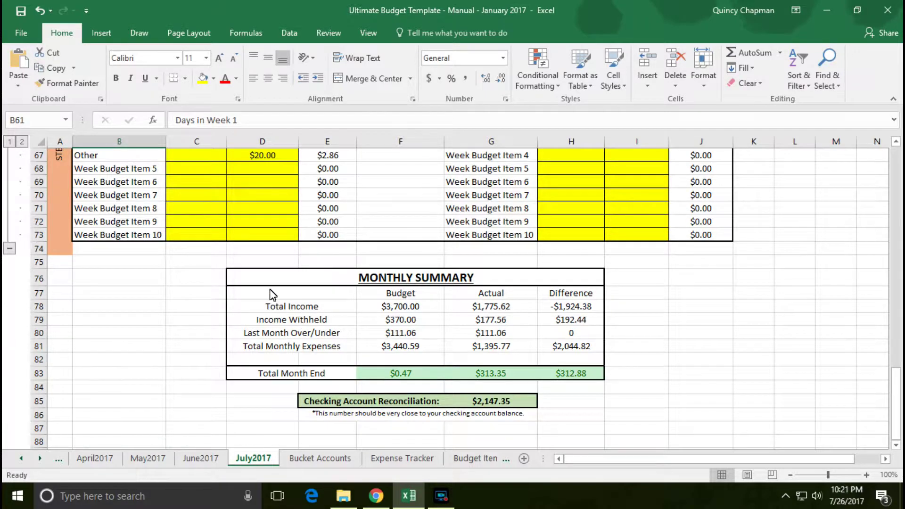
{"action": "scroll", "coordinate": [278, 301], "scroll_direction": "up", "scroll_amount": 2}
{"action": "scroll", "coordinate": [281, 309], "scroll_direction": "down", "scroll_amount": 1}
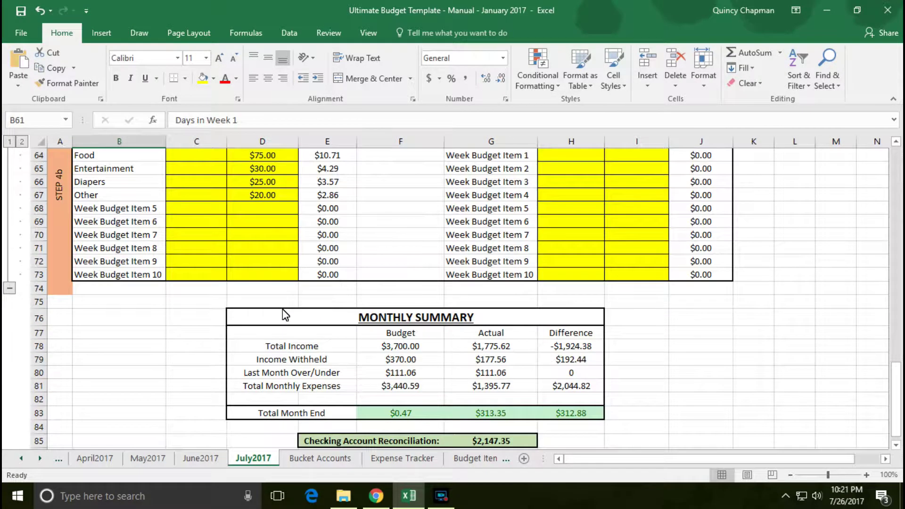
{"action": "left_click", "coordinate": [260, 318]}
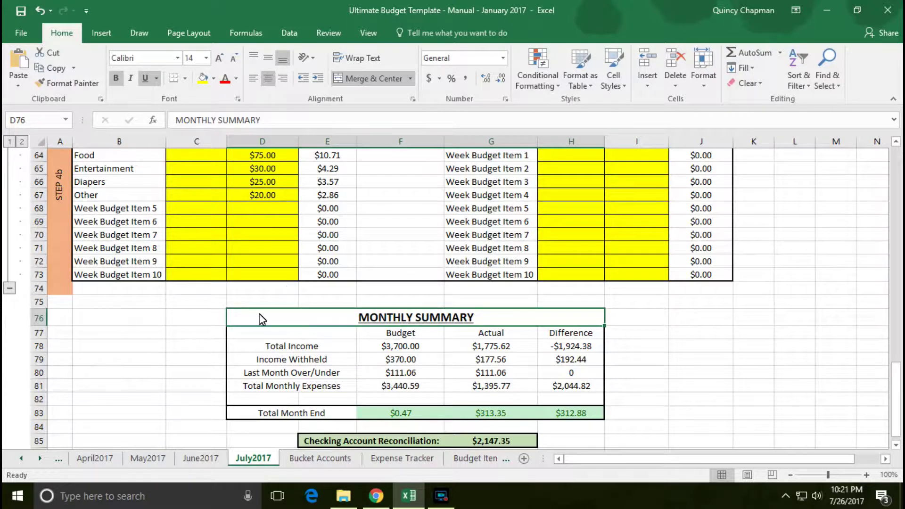
{"action": "scroll", "coordinate": [274, 322], "scroll_direction": "up", "scroll_amount": 3}
{"action": "scroll", "coordinate": [270, 249], "scroll_direction": "down", "scroll_amount": 3}
- Switch to the Google Sheets budget and merge cells D35:H35 into one heading cell below the Weekly Budget
{"action": "left_click", "coordinate": [375, 495]}
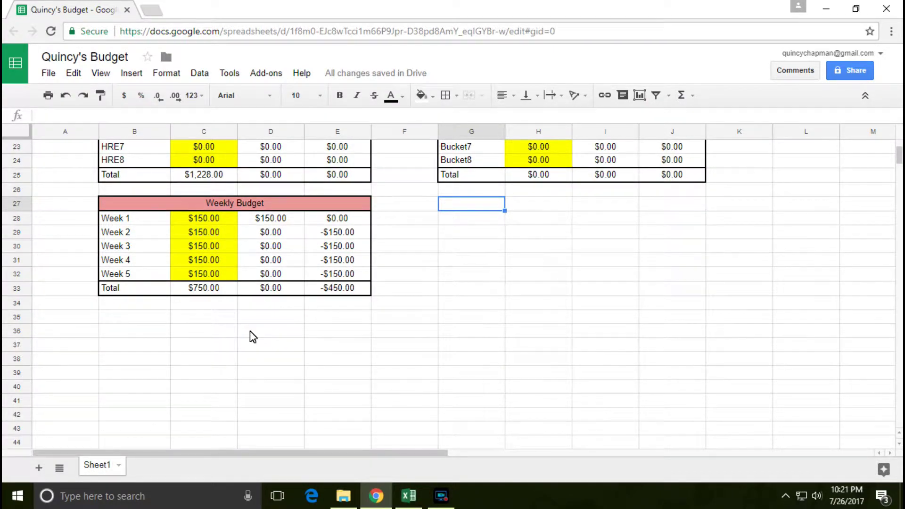
{"action": "key", "text": "alt+Tab"}
{"action": "key", "text": "alt+Tab"}
{"action": "key", "text": "alt+Tab"}
{"action": "key", "text": "alt+Tab"}
{"action": "left_click_drag", "start_coordinate": [261, 317], "coordinate": [538, 315]}
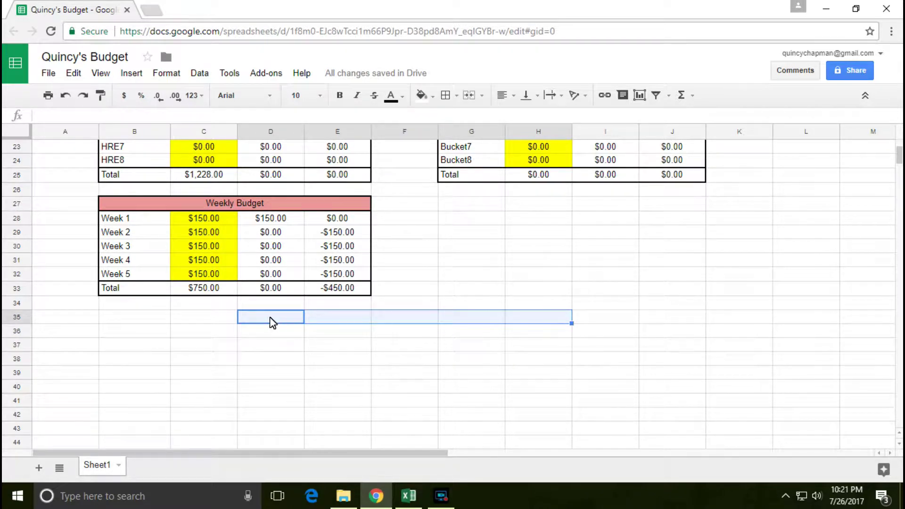
{"action": "left_click", "coordinate": [468, 95]}
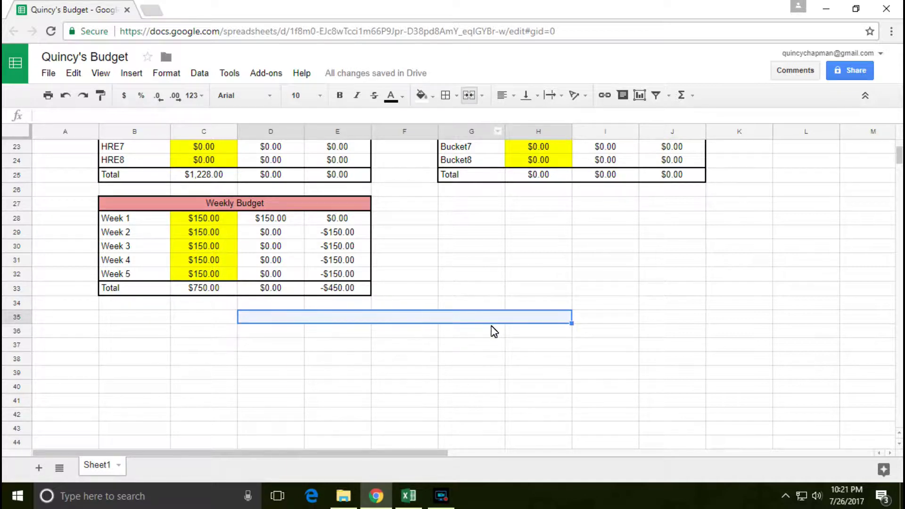
- Check the Excel template's summary title and enter the heading Monthly Summary in the merged cell D35 in Google Sheets
{"action": "key", "text": "alt+Tab"}
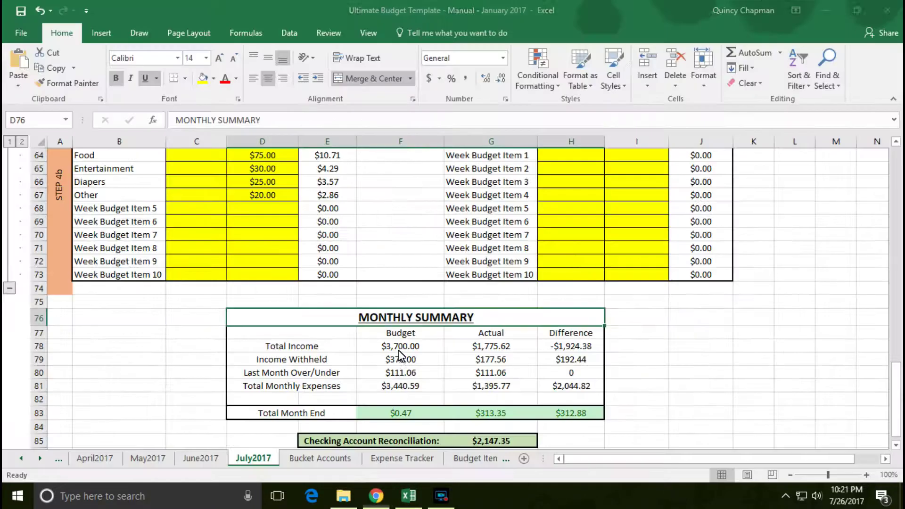
{"action": "key", "text": "alt+Tab"}
{"action": "left_click", "coordinate": [394, 317]}
{"action": "type", "text": "Monthl"}
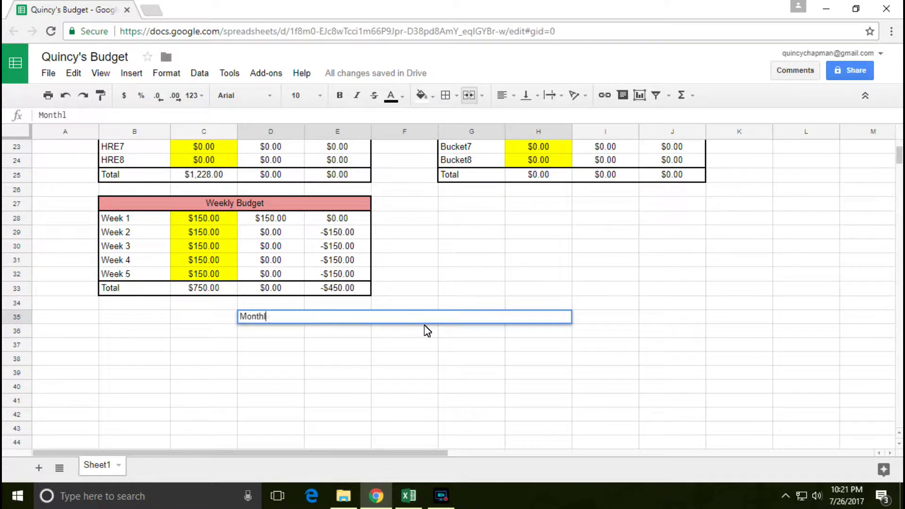
{"action": "key", "text": "Return"}
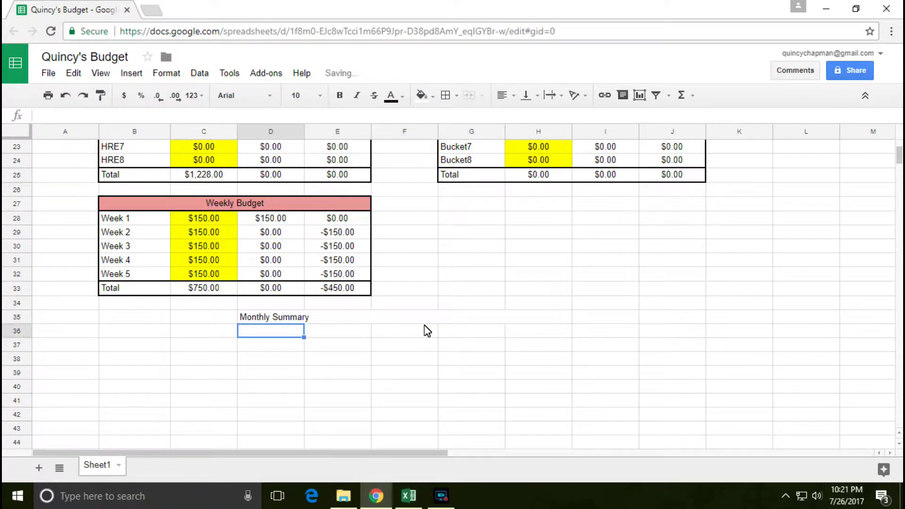
- Centre the Monthly Summary heading horizontally and make it bold
{"action": "key", "text": "alt+Tab"}
{"action": "key", "text": "alt+Tab"}
{"action": "left_click", "coordinate": [332, 318]}
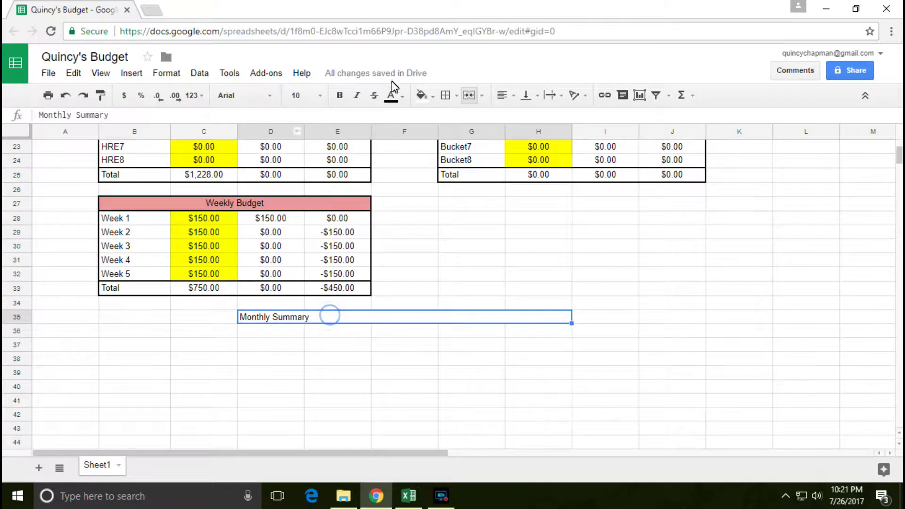
{"action": "left_click", "coordinate": [509, 97]}
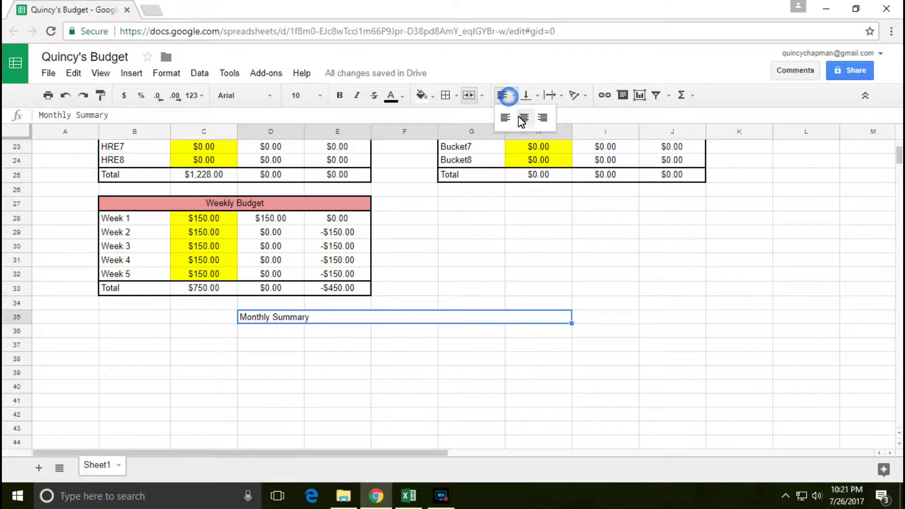
{"action": "left_click", "coordinate": [525, 118]}
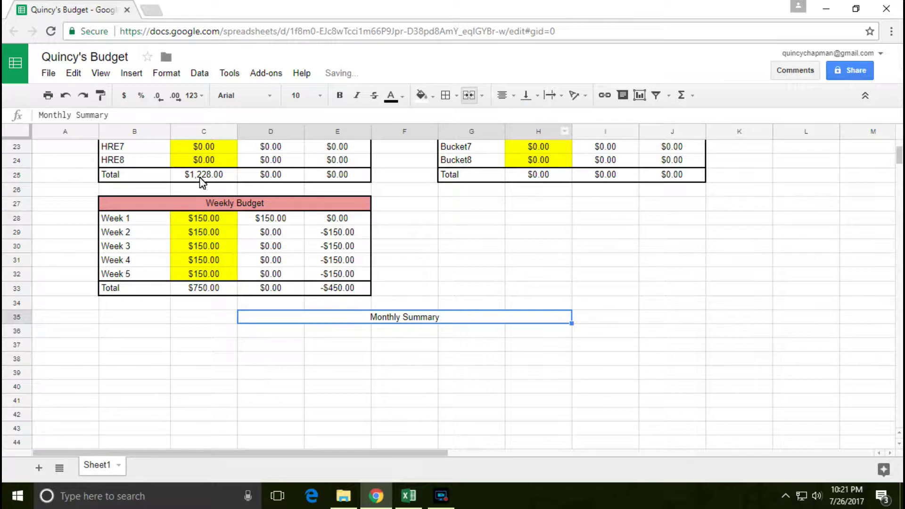
{"action": "left_click", "coordinate": [341, 96]}
- Check the borders of the Excel template's Monthly Summary and give the Google Sheets Monthly Summary heading a black outer border
{"action": "key", "text": "alt+Tab"}
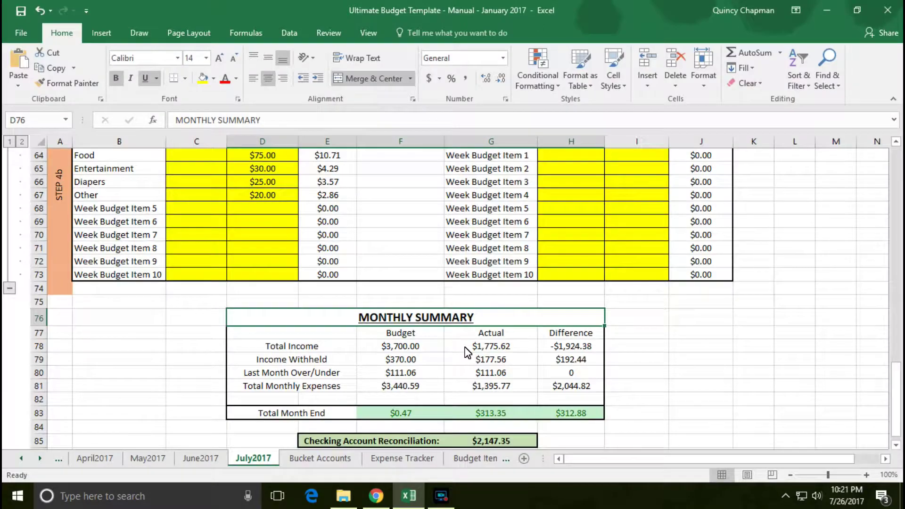
{"action": "left_click", "coordinate": [626, 357]}
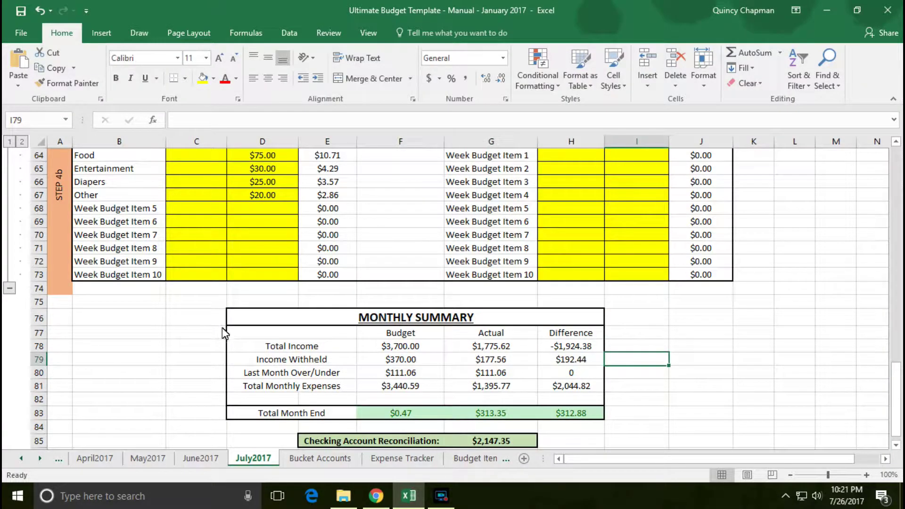
{"action": "key", "text": "alt+Tab"}
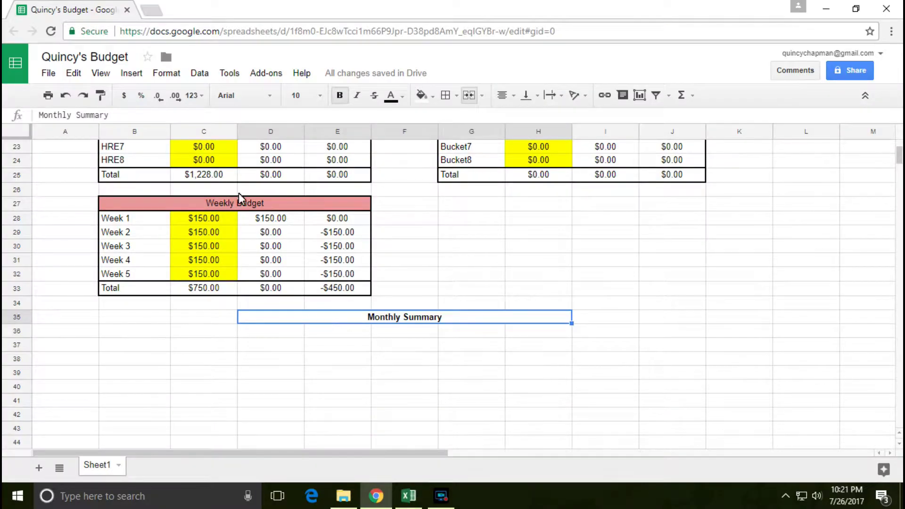
{"action": "left_click", "coordinate": [456, 96]}
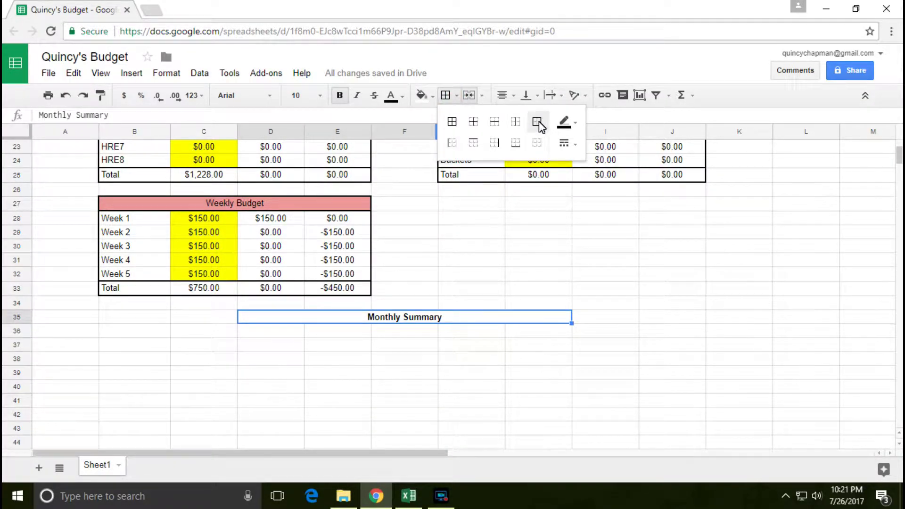
{"action": "left_click", "coordinate": [575, 125]}
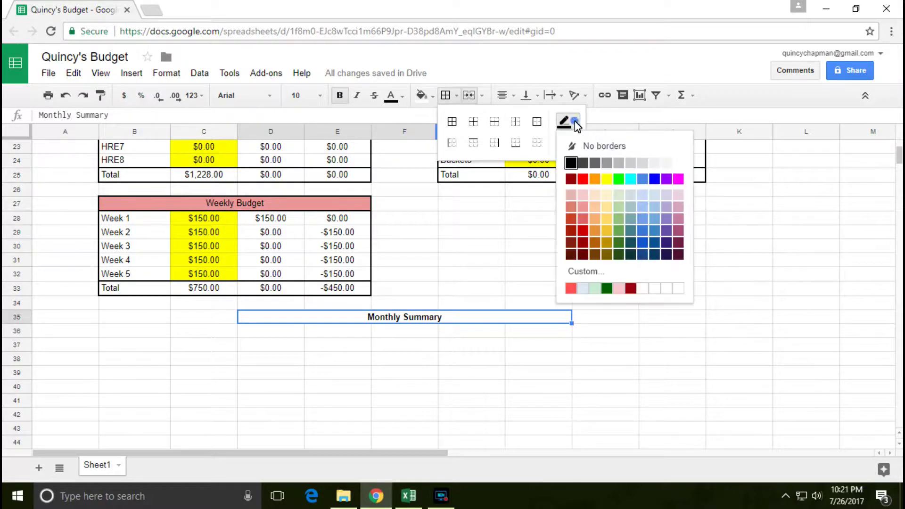
{"action": "left_click", "coordinate": [572, 123]}
{"action": "left_click", "coordinate": [568, 143]}
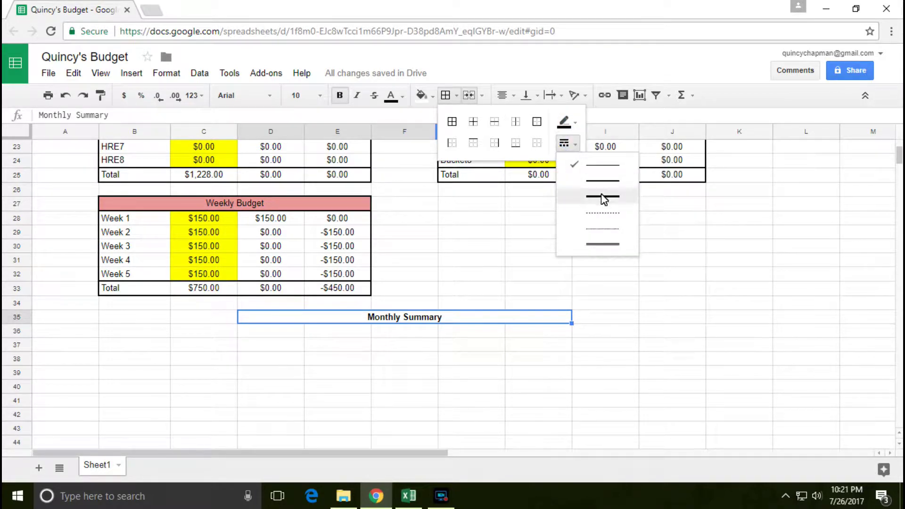
{"action": "left_click", "coordinate": [572, 120]}
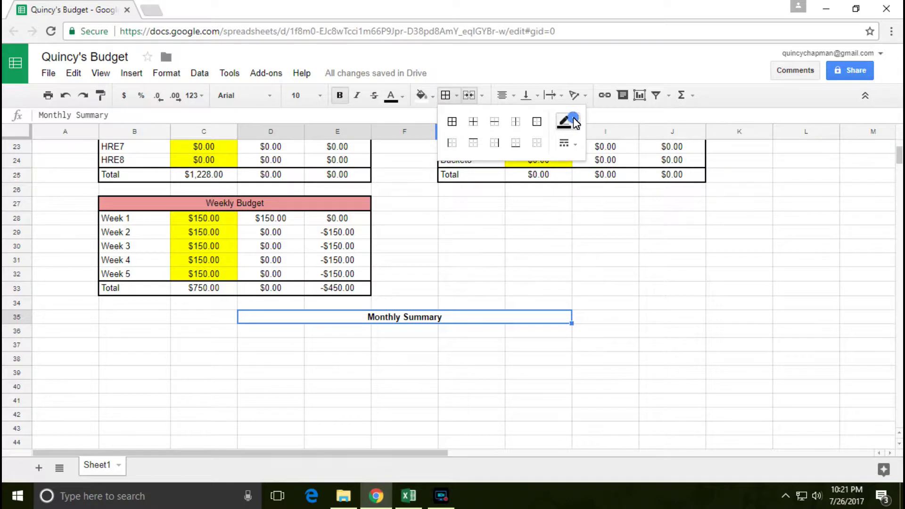
{"action": "left_click", "coordinate": [573, 119]}
{"action": "left_click", "coordinate": [569, 163]}
{"action": "left_click", "coordinate": [545, 145]}
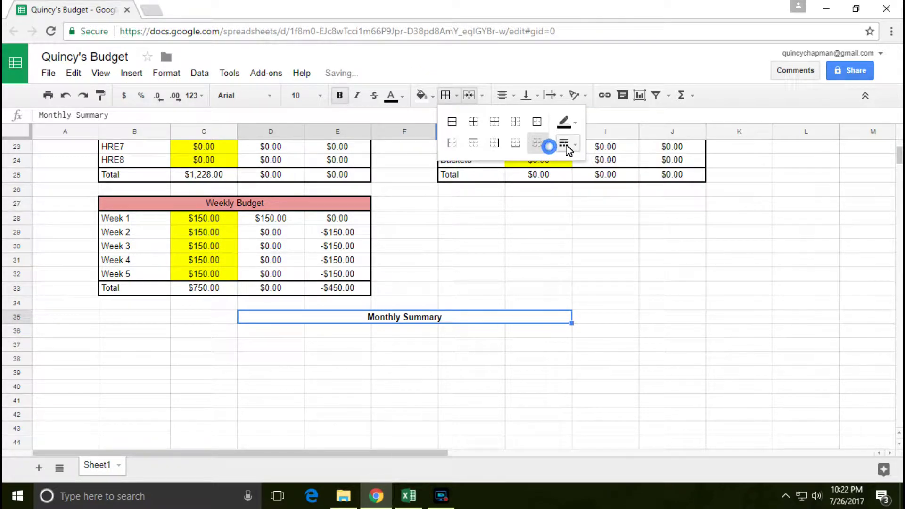
{"action": "left_click", "coordinate": [540, 121]}
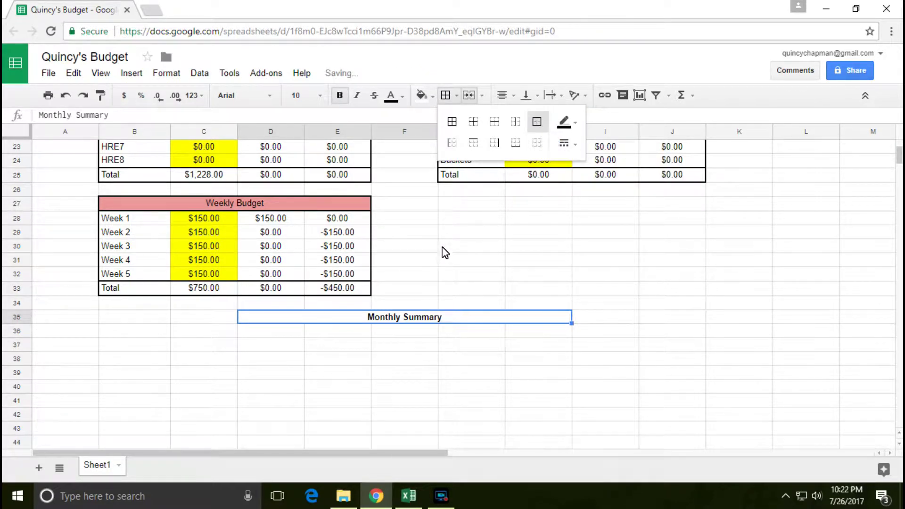
- Set the Monthly Summary heading's outer border to the thickest solid line style
{"action": "left_click", "coordinate": [568, 143]}
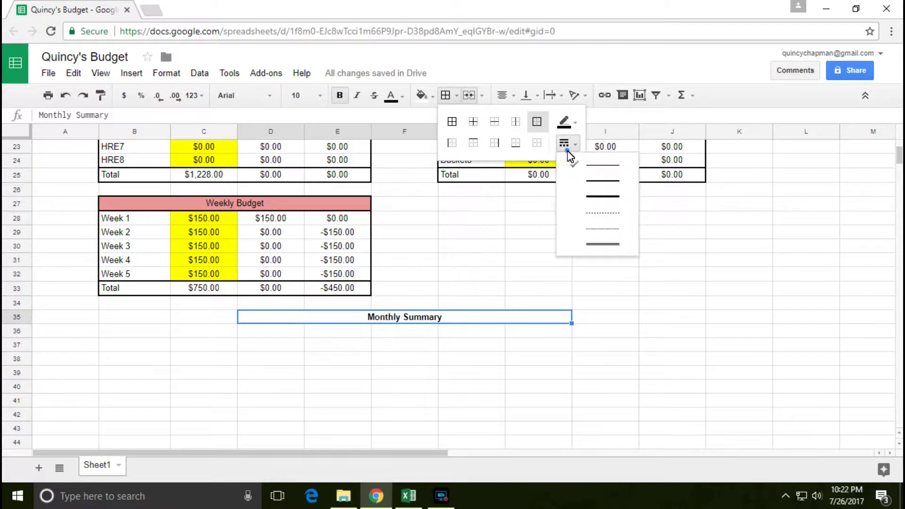
{"action": "left_click", "coordinate": [602, 198]}
{"action": "left_click", "coordinate": [462, 376]}
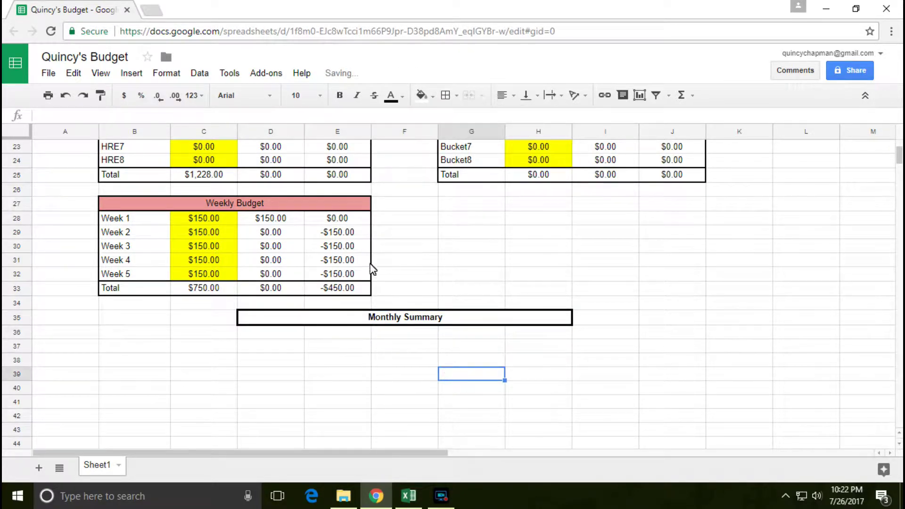
- Change the Monthly Summary heading's border line to the medium solid style
{"action": "left_click", "coordinate": [468, 318]}
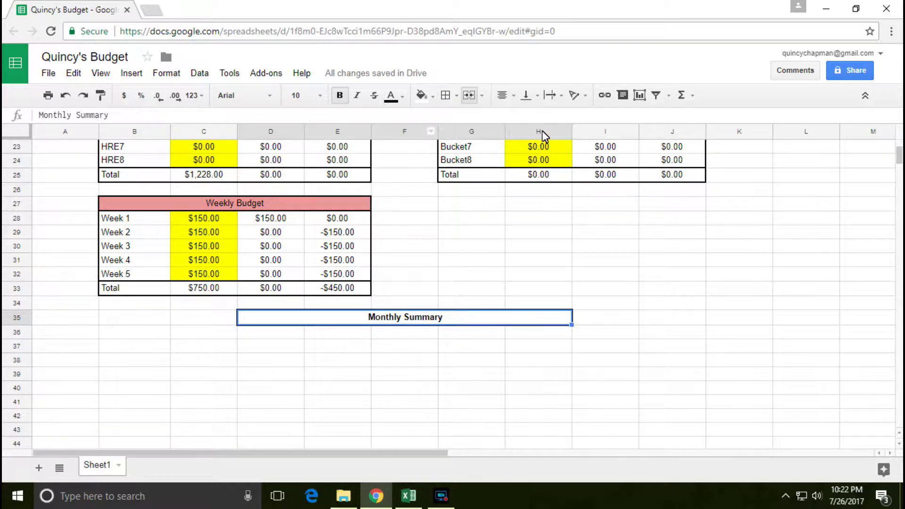
{"action": "left_click", "coordinate": [453, 93]}
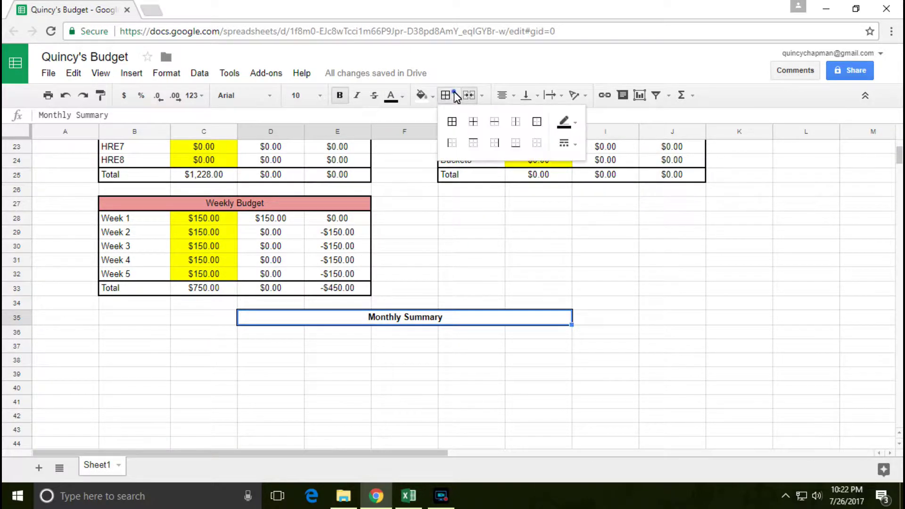
{"action": "left_click", "coordinate": [564, 143]}
{"action": "left_click", "coordinate": [590, 189]}
{"action": "left_click", "coordinate": [427, 402]}
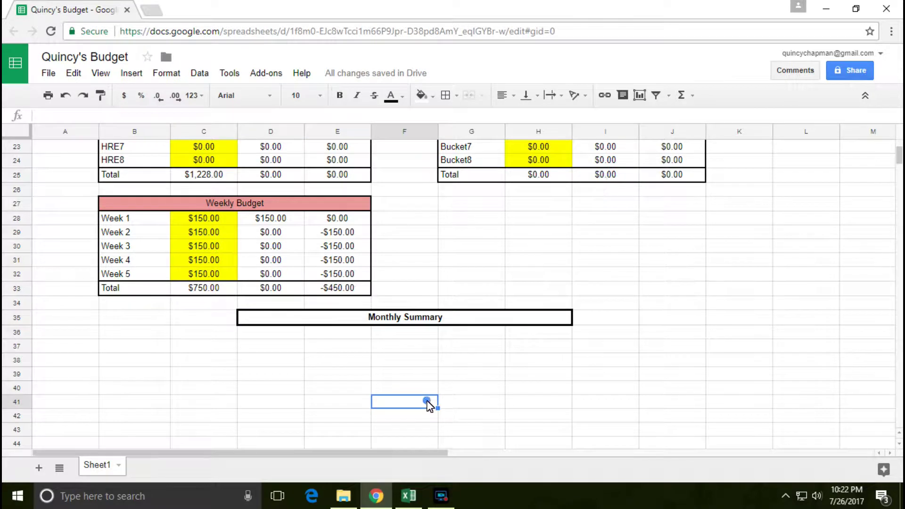
- Try the medium and then the thin solid line style on the Monthly Summary heading's border
{"action": "left_click", "coordinate": [469, 321]}
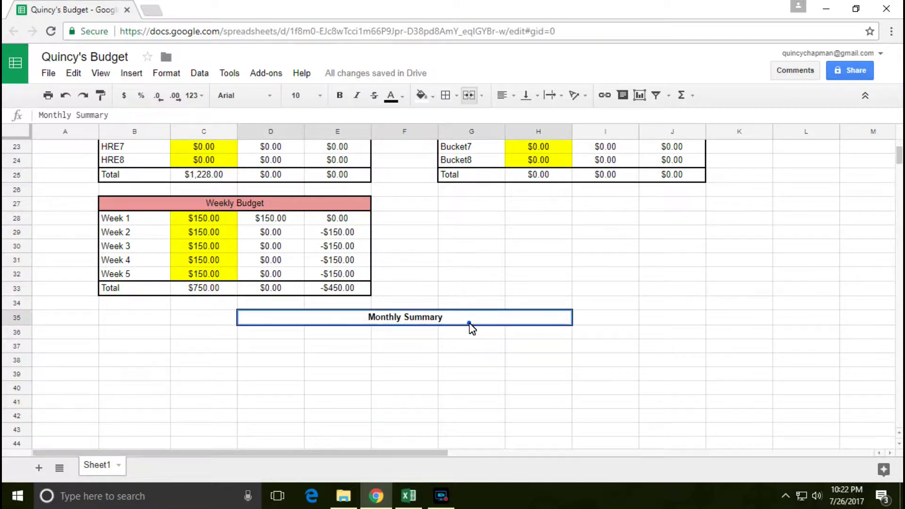
{"action": "left_click", "coordinate": [450, 97]}
{"action": "left_click", "coordinate": [565, 143]}
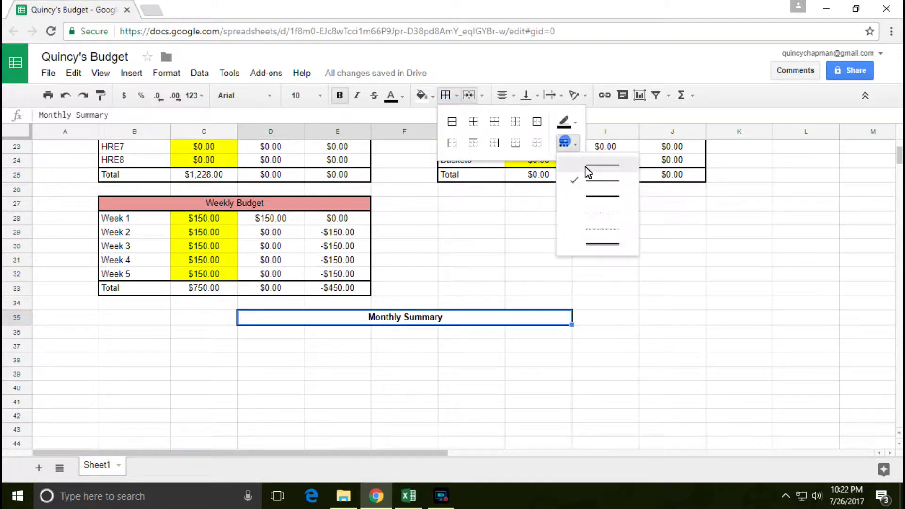
{"action": "left_click", "coordinate": [595, 182]}
{"action": "left_click", "coordinate": [566, 143]}
{"action": "left_click", "coordinate": [589, 165]}
{"action": "left_click", "coordinate": [507, 369]}
- Undo the last border change on the Monthly Summary heading
{"action": "left_click", "coordinate": [416, 317]}
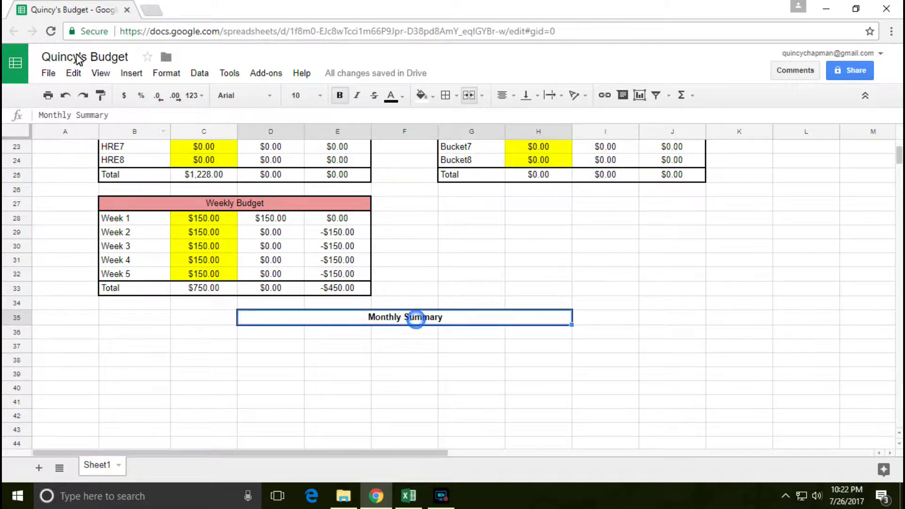
{"action": "left_click", "coordinate": [66, 96]}
{"action": "left_click", "coordinate": [384, 365]}
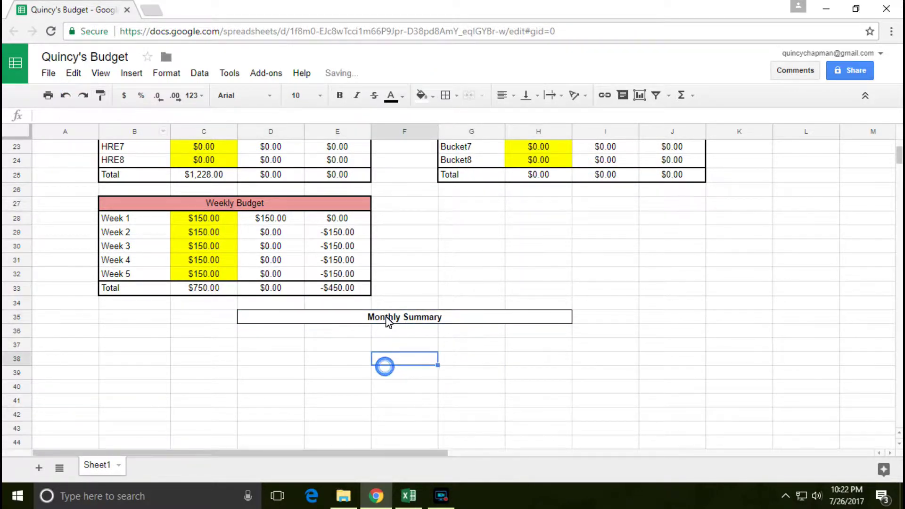
{"action": "left_click", "coordinate": [503, 372]}
- Compare the Weekly Budget heading and choose the medium solid line style for the Monthly Summary heading's border
{"action": "left_click", "coordinate": [434, 322]}
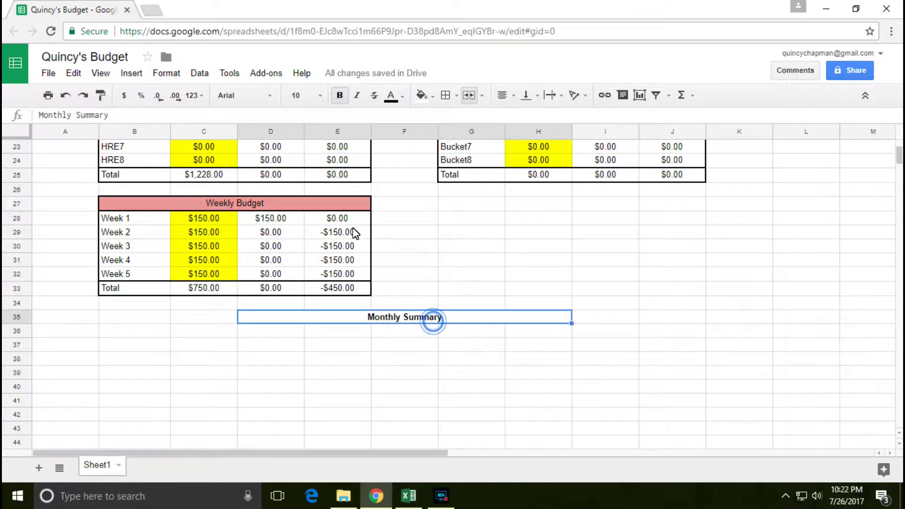
{"action": "left_click", "coordinate": [251, 202]}
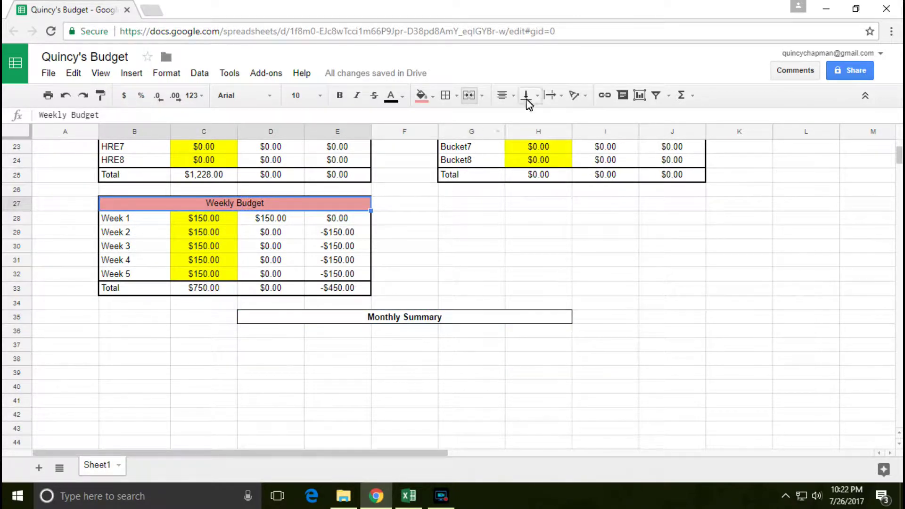
{"action": "left_click", "coordinate": [464, 322]}
{"action": "left_click", "coordinate": [450, 95]}
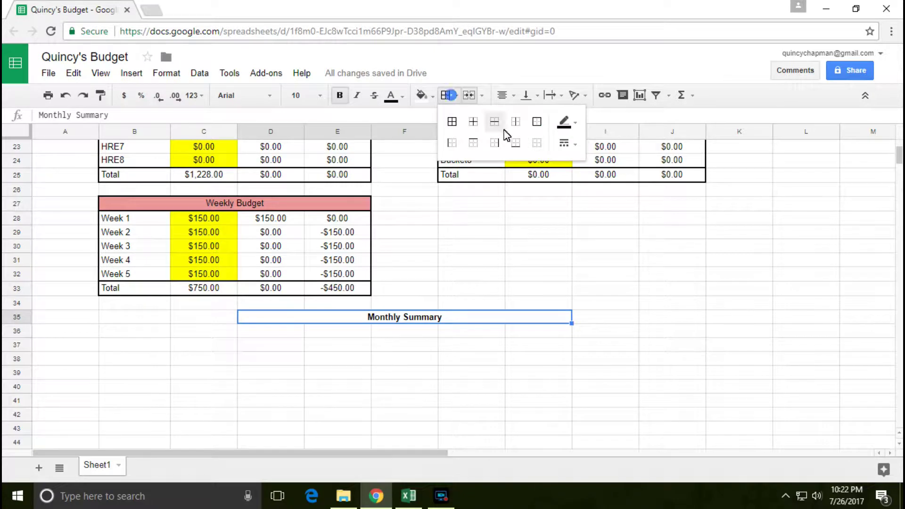
{"action": "left_click", "coordinate": [565, 143]}
{"action": "left_click", "coordinate": [597, 183]}
{"action": "left_click", "coordinate": [522, 376]}
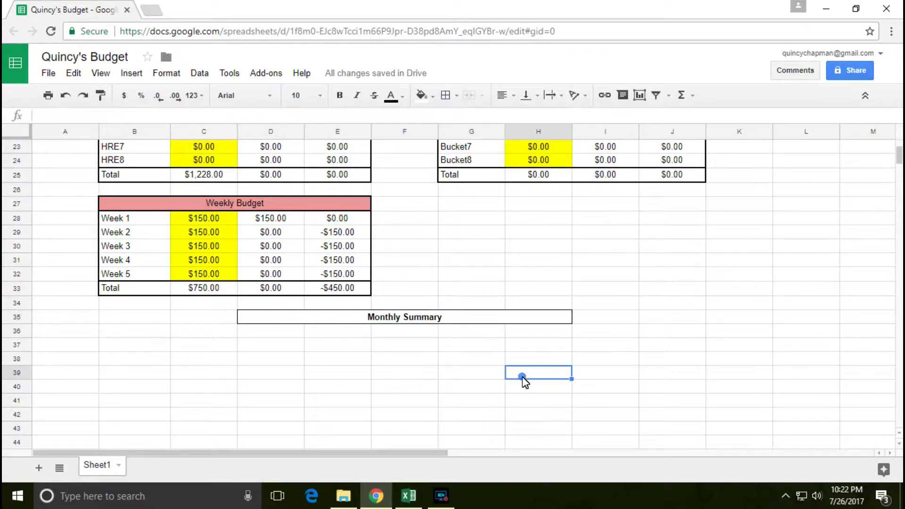
{"action": "left_click", "coordinate": [500, 372]}
{"action": "left_click", "coordinate": [376, 341]}
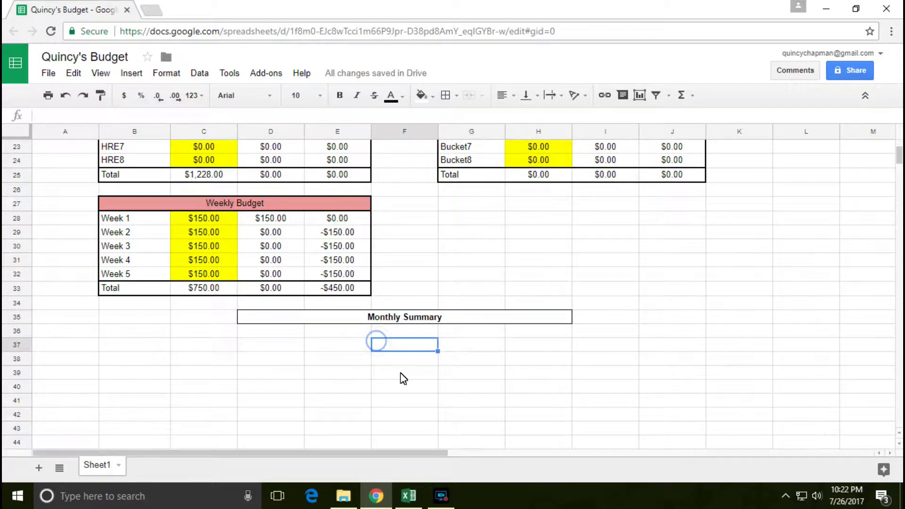
- Copy the formatting of the Bucket Account Expenses Total cell onto the Monthly Summary heading
{"action": "left_click", "coordinate": [426, 321]}
{"action": "scroll", "coordinate": [459, 338], "scroll_direction": "up", "scroll_amount": 4}
{"action": "left_click_drag", "start_coordinate": [471, 344], "coordinate": [671, 343]}
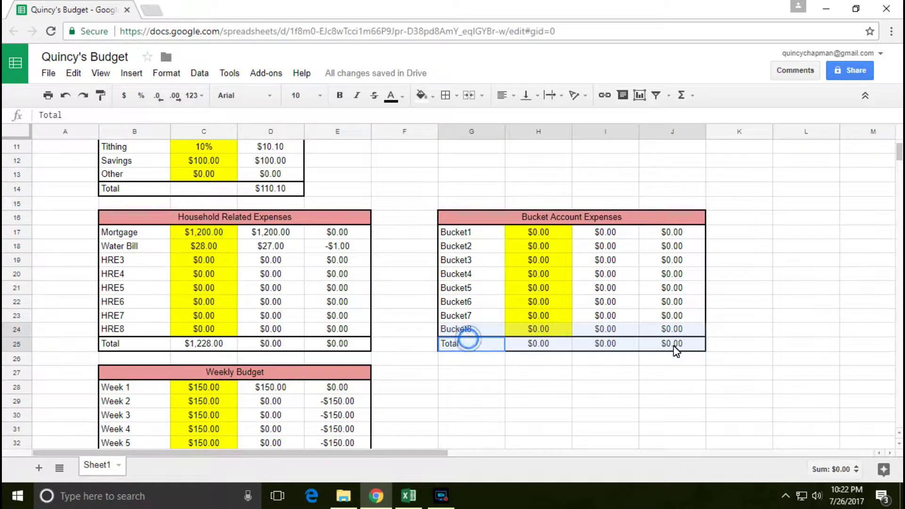
{"action": "scroll", "coordinate": [663, 363], "scroll_direction": "down", "scroll_amount": 3}
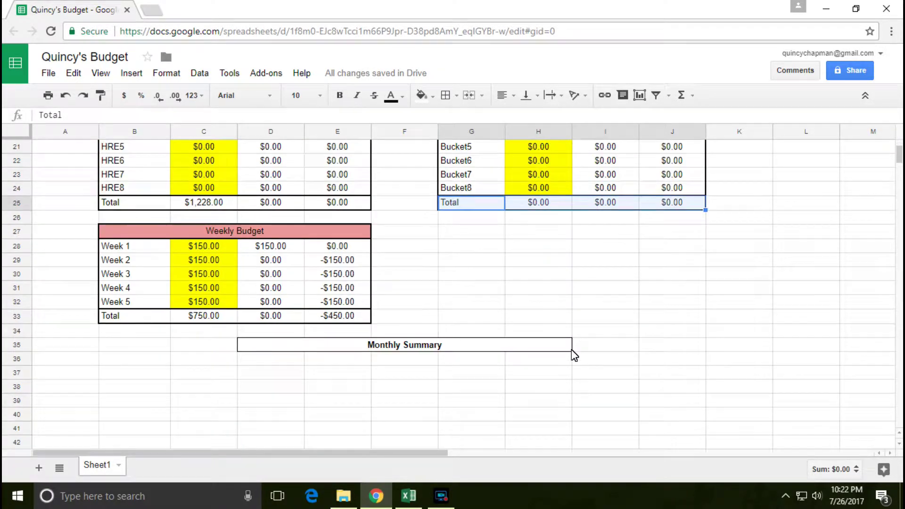
{"action": "left_click", "coordinate": [477, 204]}
{"action": "left_click", "coordinate": [101, 95]}
{"action": "left_click", "coordinate": [324, 344]}
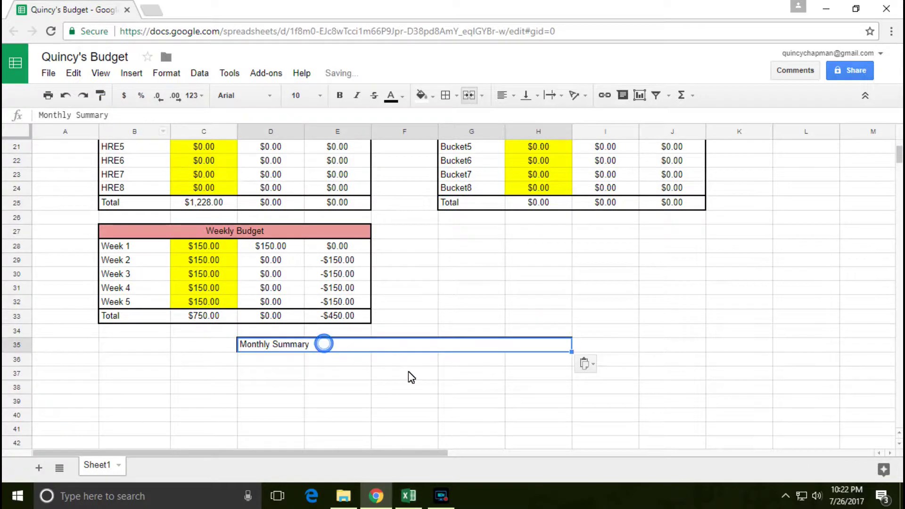
{"action": "left_click", "coordinate": [351, 374]}
{"action": "left_click", "coordinate": [337, 348]}
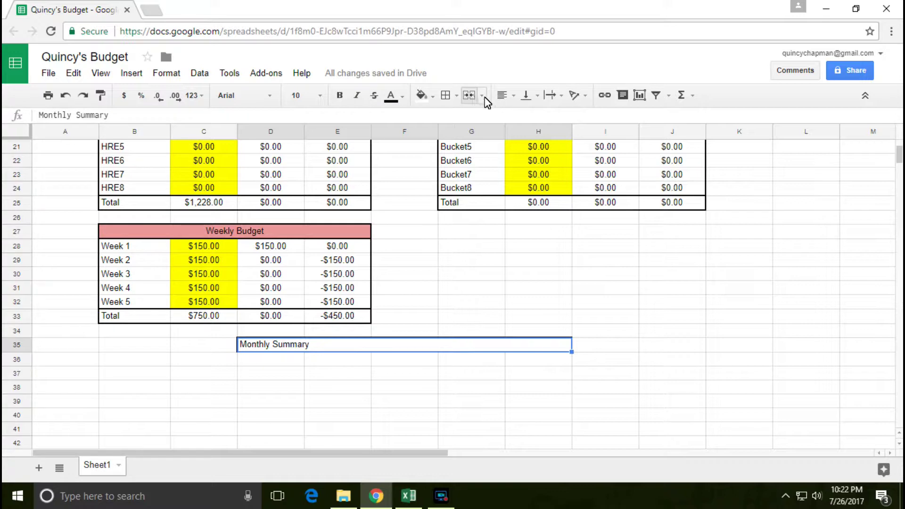
{"action": "left_click", "coordinate": [602, 233]}
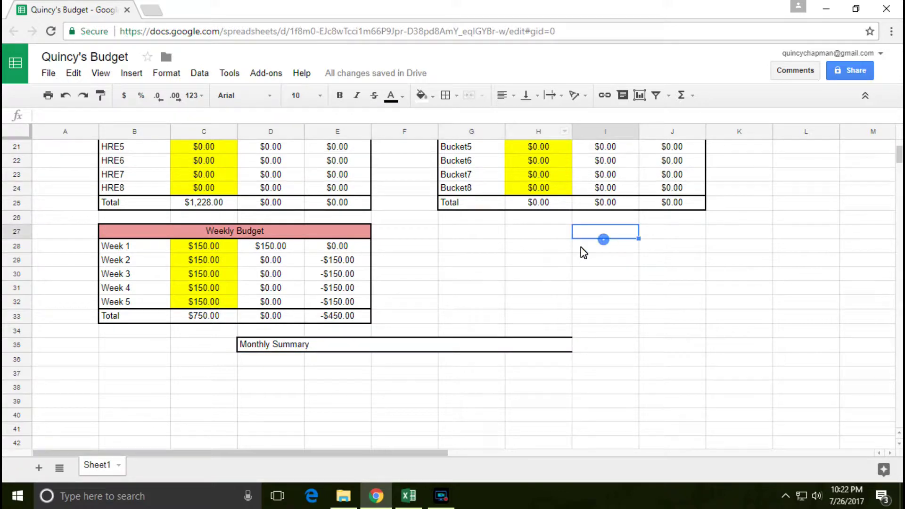
- Undo the copied formatting on the Monthly Summary heading and redo its bold, centred formatting
{"action": "left_click", "coordinate": [65, 96]}
{"action": "left_click", "coordinate": [65, 97]}
{"action": "left_click", "coordinate": [66, 98]}
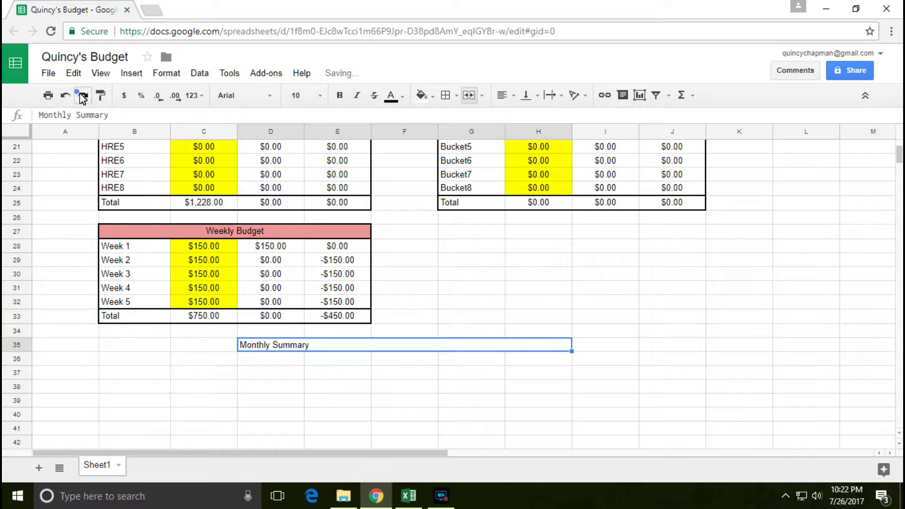
{"action": "left_click", "coordinate": [83, 96]}
{"action": "left_click", "coordinate": [83, 95]}
{"action": "left_click", "coordinate": [581, 373]}
- Try to set the Monthly Summary heading's border to the thickest solid line style
{"action": "left_click", "coordinate": [414, 348]}
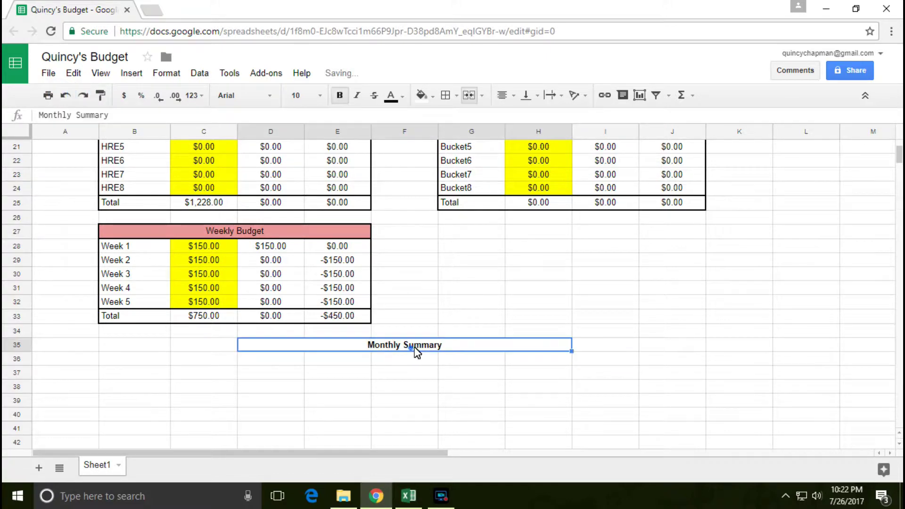
{"action": "left_click", "coordinate": [453, 96]}
{"action": "left_click", "coordinate": [566, 143]}
{"action": "left_click", "coordinate": [595, 194]}
{"action": "left_click", "coordinate": [503, 338]}
{"action": "left_click", "coordinate": [487, 377]}
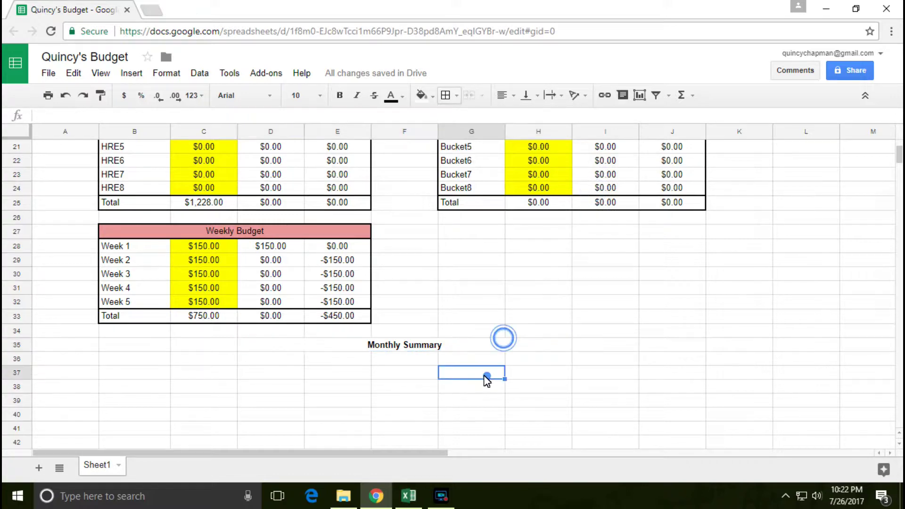
- Delete the Monthly Summary heading text and unmerge its cells D35:H35
{"action": "right_click", "coordinate": [368, 345]}
{"action": "scroll", "coordinate": [347, 365], "scroll_direction": "down", "scroll_amount": 1}
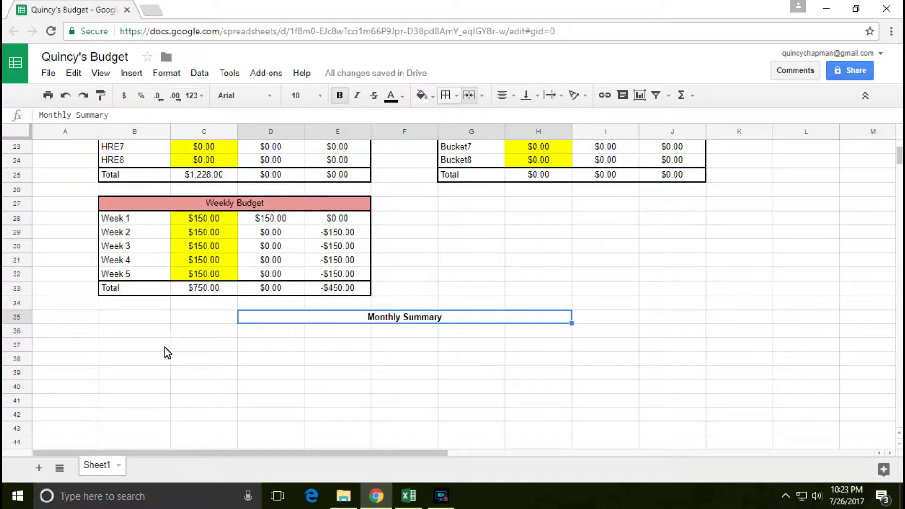
{"action": "left_click", "coordinate": [318, 345]}
{"action": "key", "text": "Delete"}
{"action": "left_click", "coordinate": [386, 370]}
{"action": "left_click", "coordinate": [361, 317]}
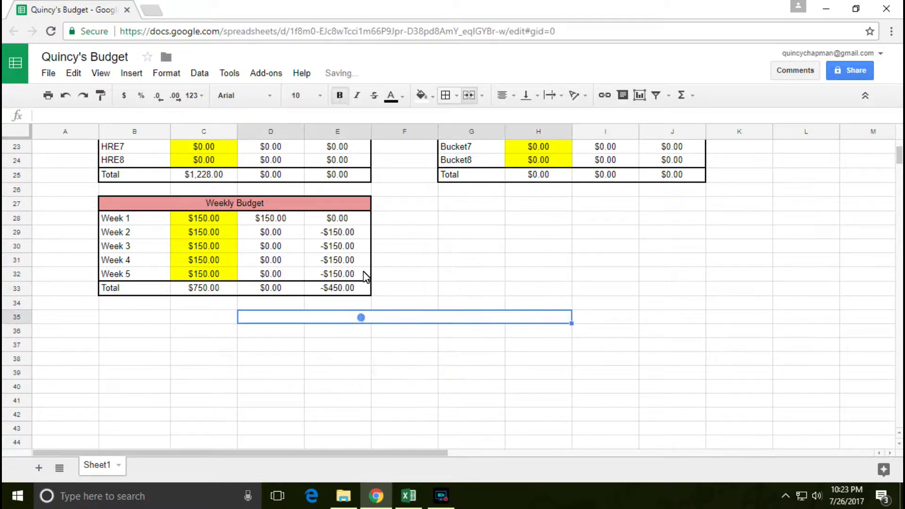
{"action": "left_click", "coordinate": [469, 95]}
{"action": "left_click", "coordinate": [466, 373]}
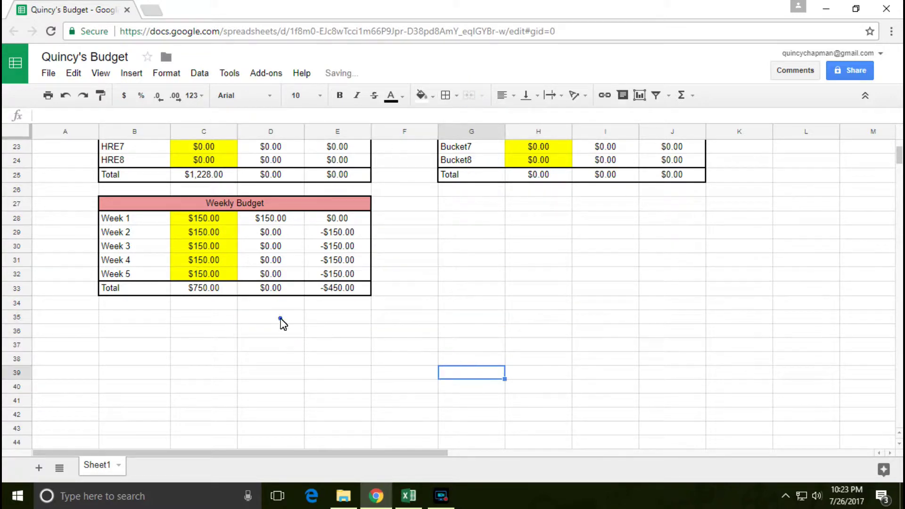
- Give the range D35:H35 a black outer border in the medium solid line style
{"action": "left_click_drag", "start_coordinate": [279, 317], "coordinate": [518, 319]}
{"action": "left_click", "coordinate": [450, 98]}
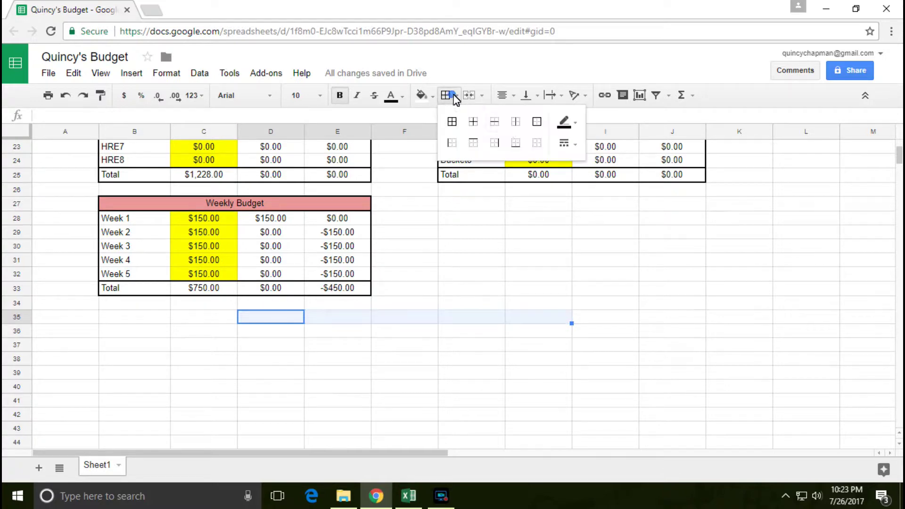
{"action": "left_click", "coordinate": [536, 121]}
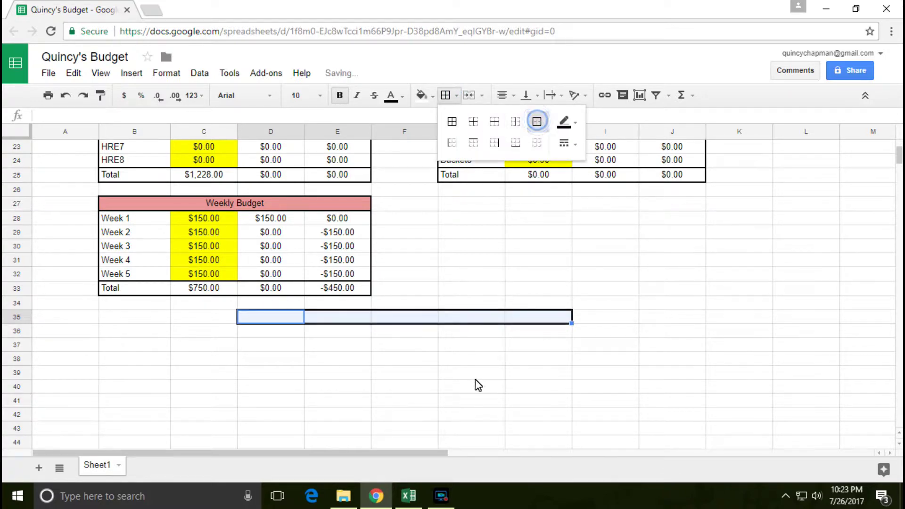
{"action": "left_click", "coordinate": [565, 143]}
{"action": "left_click", "coordinate": [600, 181]}
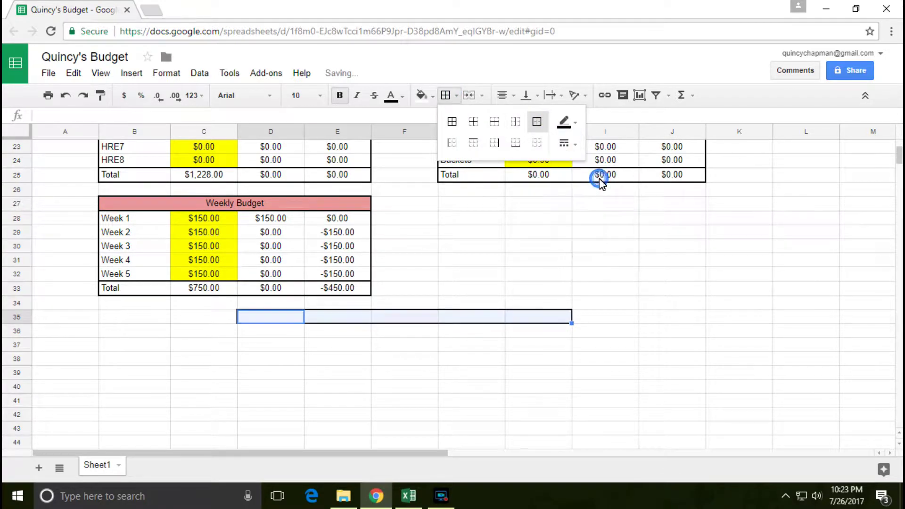
{"action": "left_click", "coordinate": [415, 374]}
- Merge the bordered cells D35:H35 into one heading cell
{"action": "left_click_drag", "start_coordinate": [271, 317], "coordinate": [531, 312]}
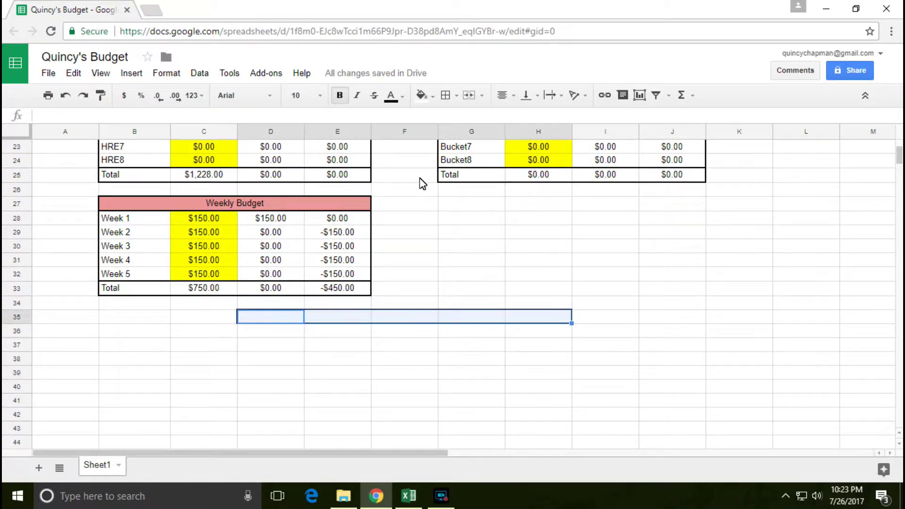
{"action": "left_click", "coordinate": [468, 95]}
{"action": "left_click", "coordinate": [460, 392]}
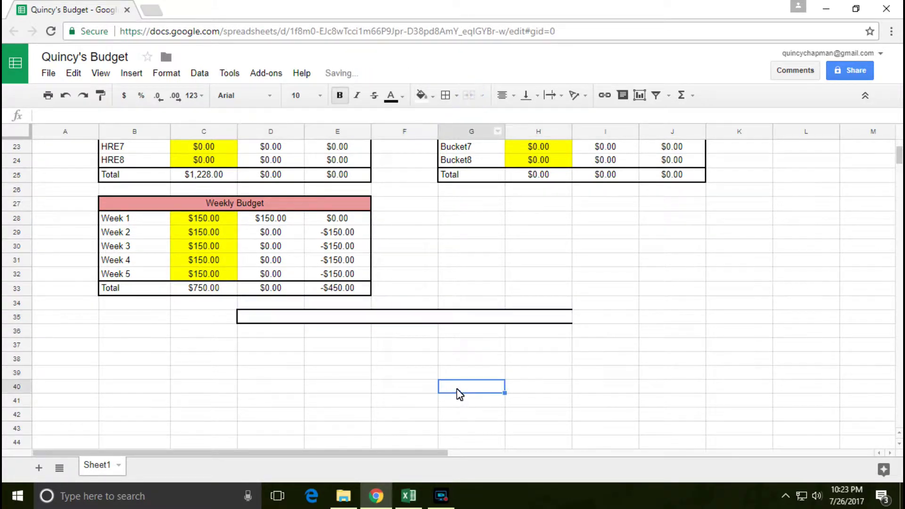
- Reapply the outer border to the merged heading cell in row 35
{"action": "left_click", "coordinate": [478, 316]}
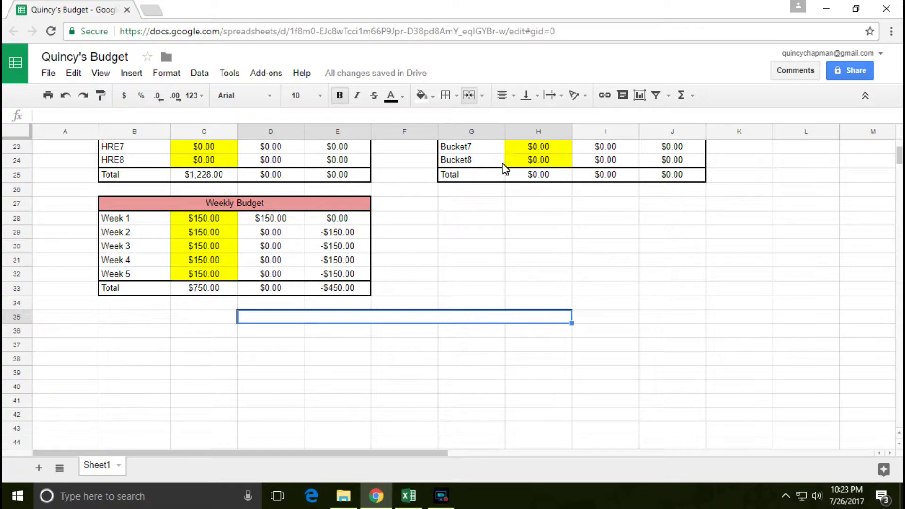
{"action": "left_click", "coordinate": [457, 94]}
{"action": "left_click", "coordinate": [538, 123]}
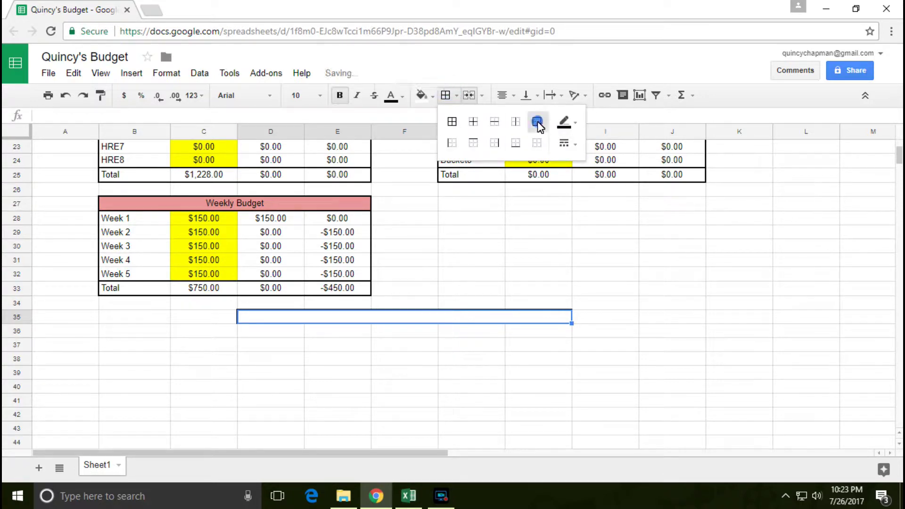
{"action": "left_click", "coordinate": [551, 386]}
- Set the merged heading cell's outer border to the thickest solid line style
{"action": "left_click", "coordinate": [547, 319]}
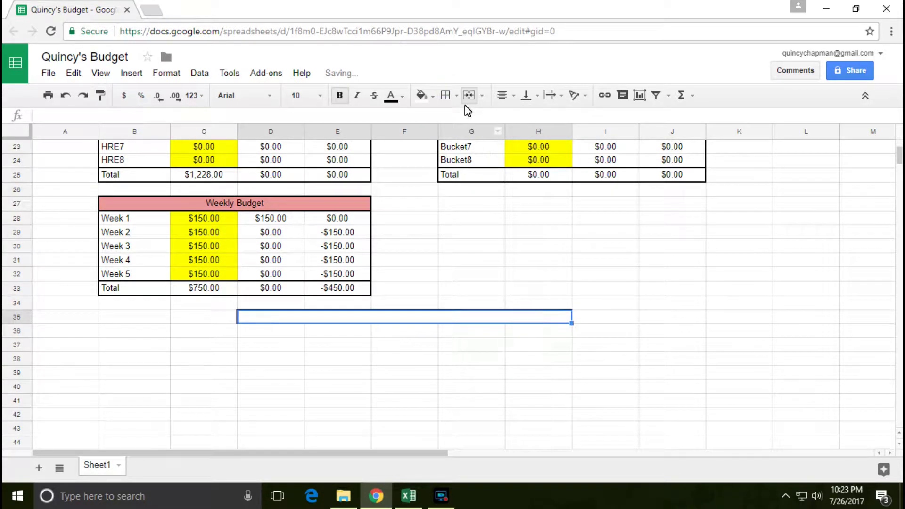
{"action": "left_click", "coordinate": [448, 95]}
{"action": "left_click", "coordinate": [565, 143]}
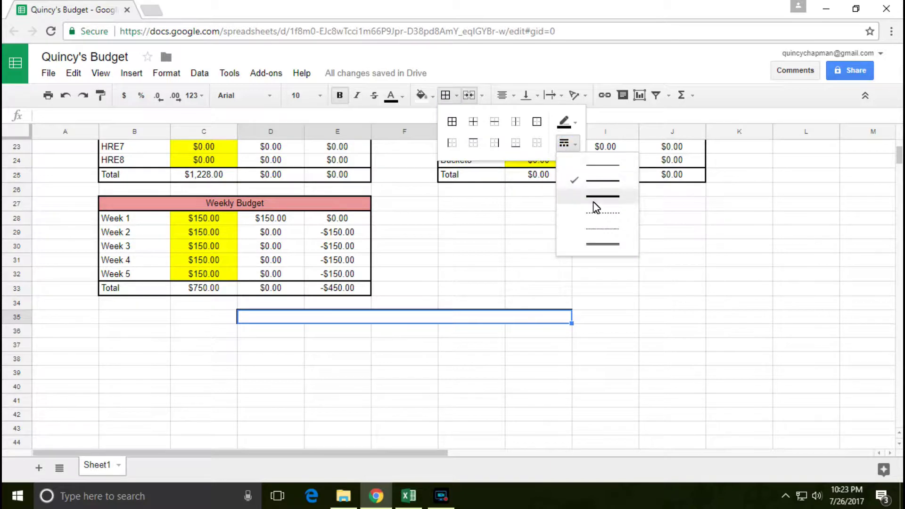
{"action": "left_click", "coordinate": [593, 204]}
{"action": "left_click", "coordinate": [567, 356]}
{"action": "left_click", "coordinate": [532, 321]}
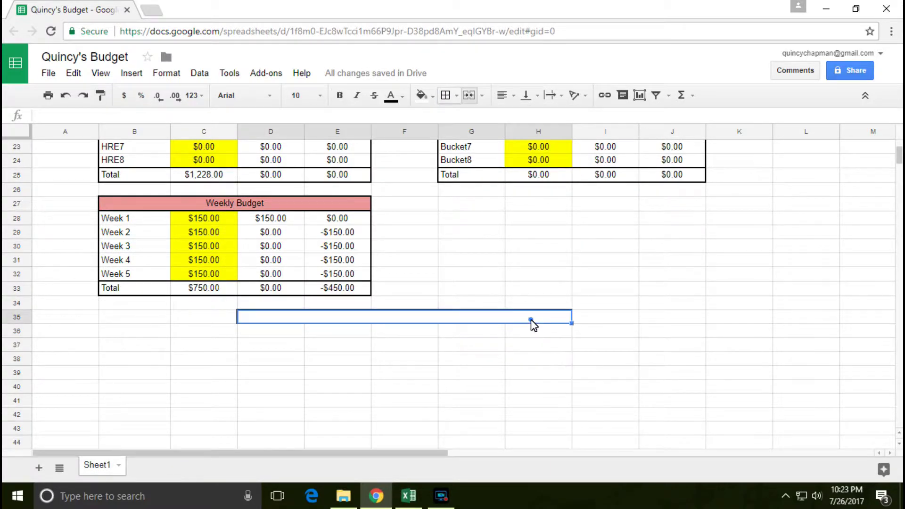
{"action": "left_click", "coordinate": [447, 94]}
{"action": "left_click", "coordinate": [537, 121]}
{"action": "left_click", "coordinate": [523, 386]}
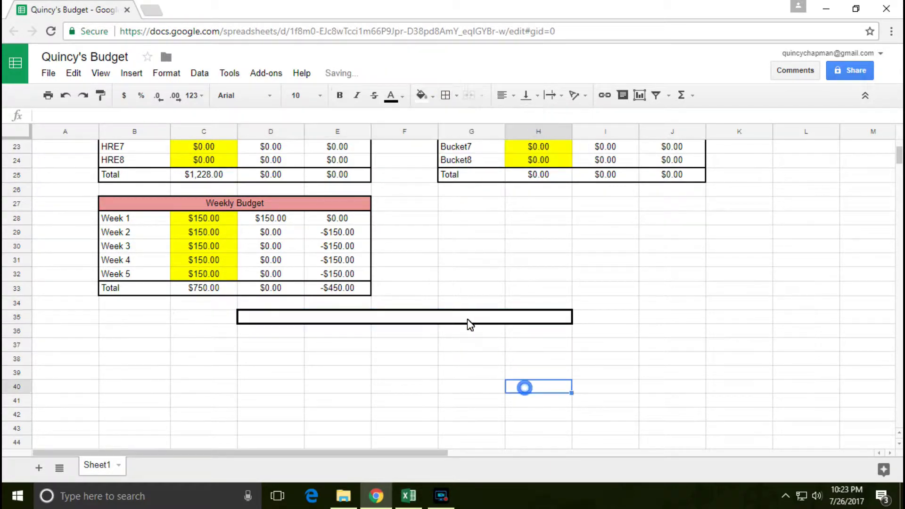
- Change the merged heading cell's outer border to the medium solid line style
{"action": "left_click", "coordinate": [496, 321]}
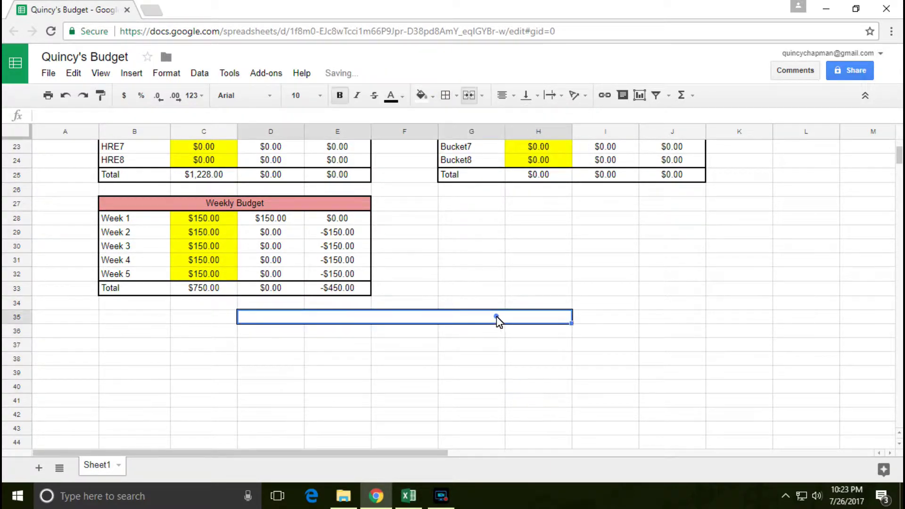
{"action": "left_click", "coordinate": [446, 95]}
{"action": "left_click", "coordinate": [564, 143]}
{"action": "left_click", "coordinate": [592, 184]}
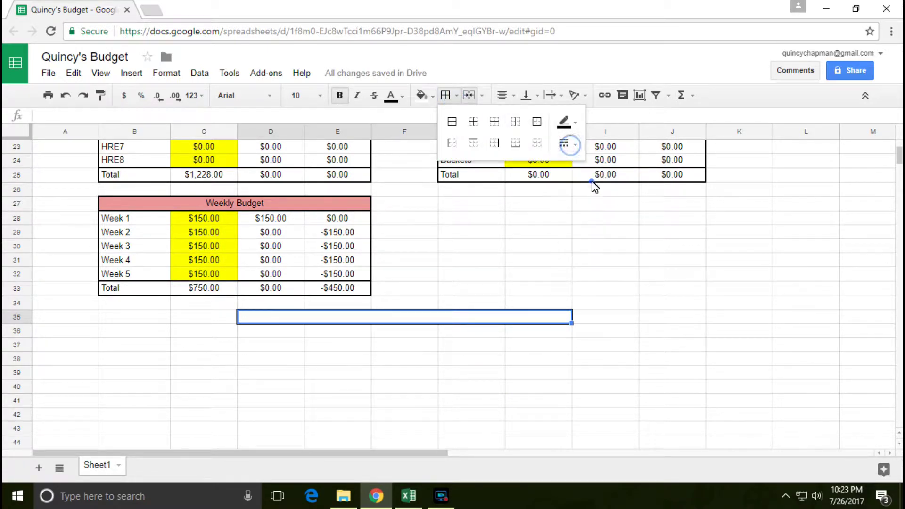
{"action": "left_click", "coordinate": [536, 121]}
{"action": "left_click", "coordinate": [472, 376]}
- Enter "Monthly Summary" as the heading text in the merged bordered cell in row 35
{"action": "left_click", "coordinate": [409, 328]}
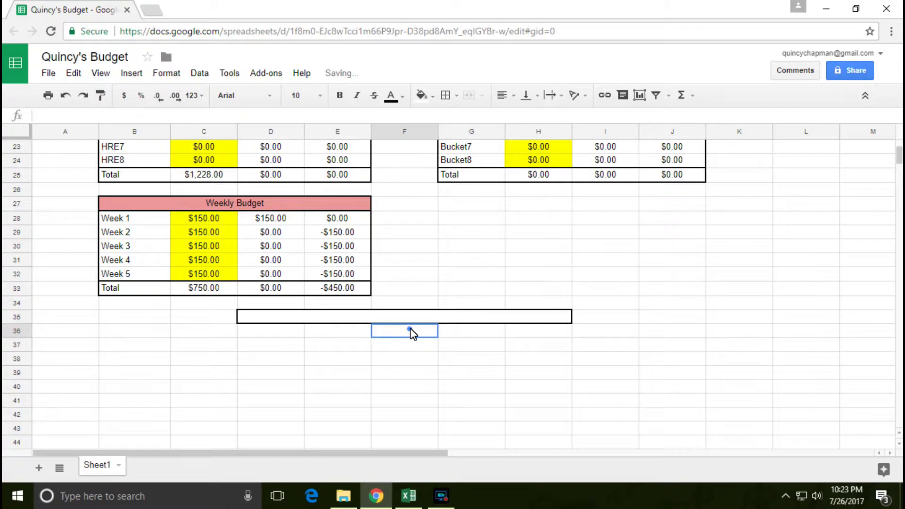
{"action": "key", "text": "Up"}
{"action": "type", "text": "Monthly"}
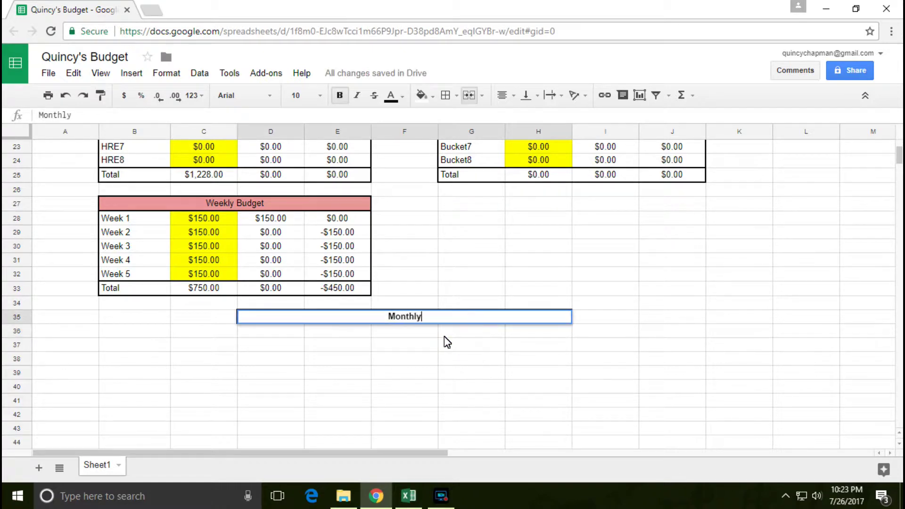
{"action": "type", "text": " Summary"}
{"action": "key", "text": "Return"}
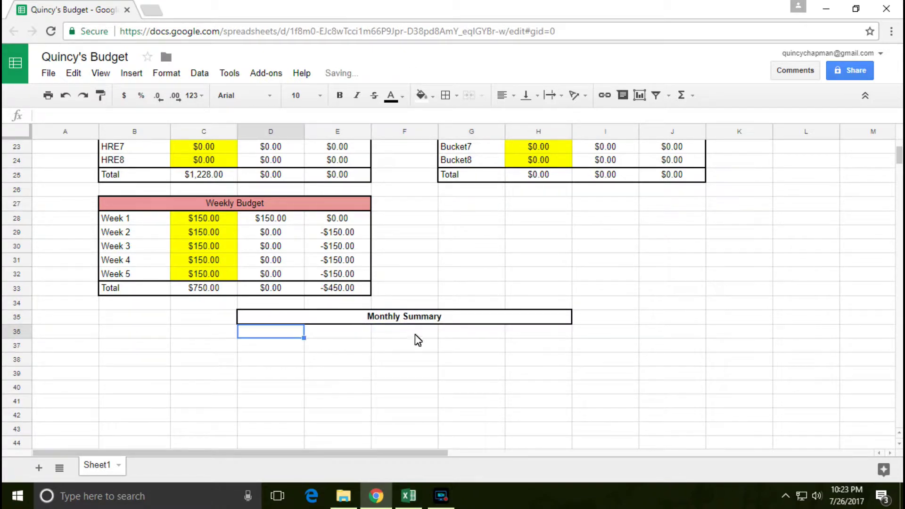
{"action": "left_click", "coordinate": [406, 320]}
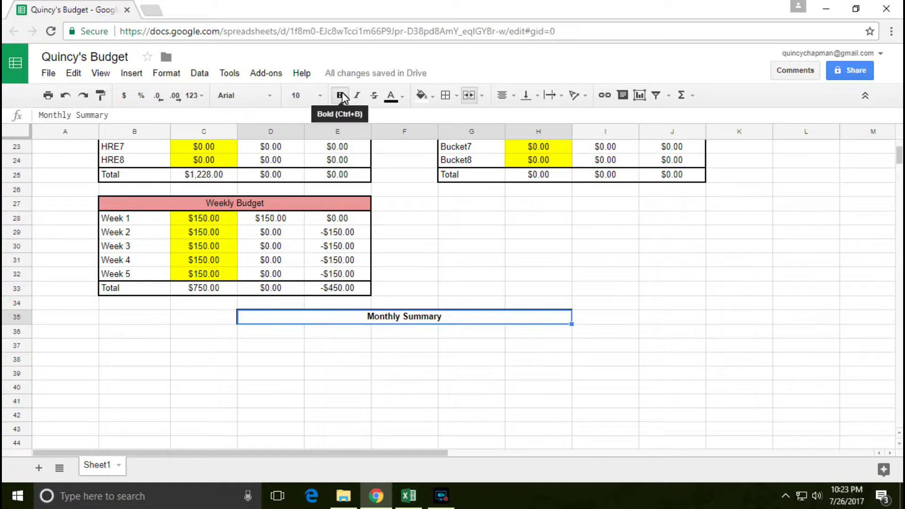
{"action": "left_click", "coordinate": [417, 369]}
{"action": "left_click", "coordinate": [403, 316]}
- Examine the heading, column titles and row labels of the Monthly Summary block in the Excel template, comparing them with the Google sheet
{"action": "key", "text": "alt+Tab"}
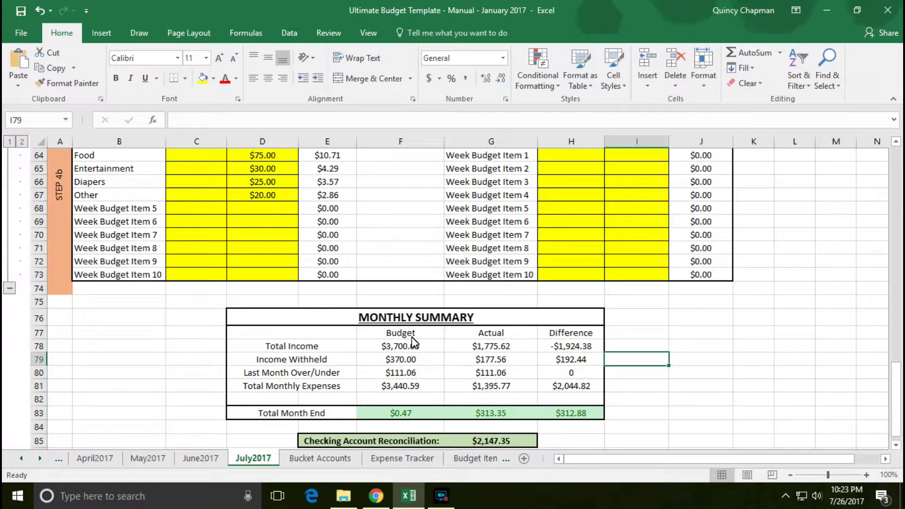
{"action": "key", "text": "alt+Tab"}
{"action": "key", "text": "alt+Tab"}
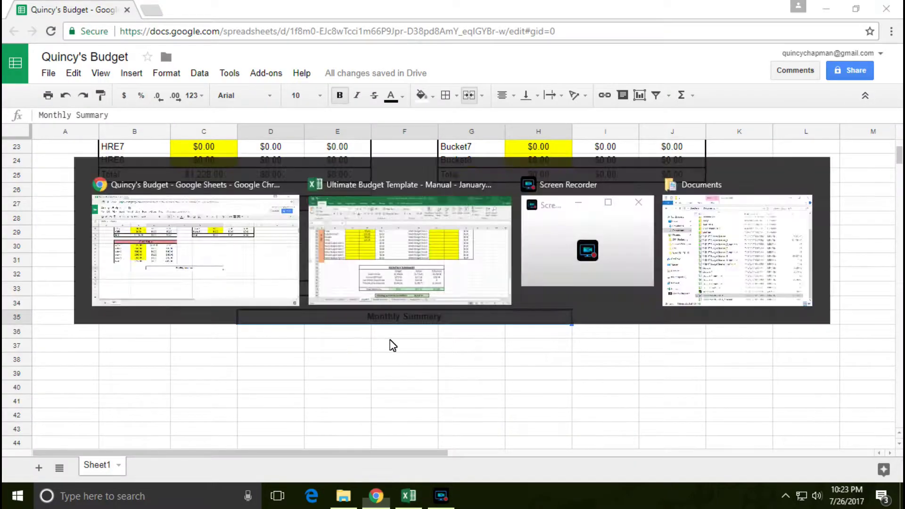
{"action": "key", "text": "alt+Tab"}
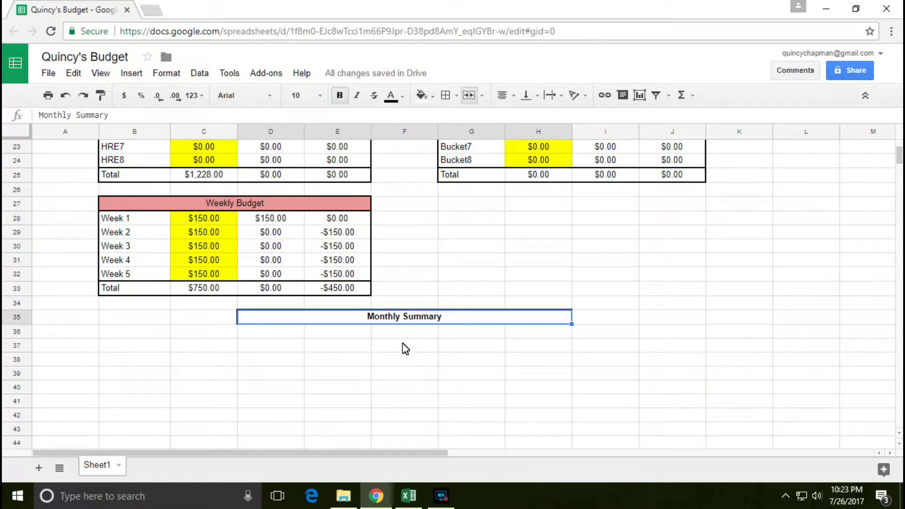
{"action": "key", "text": "alt+Tab"}
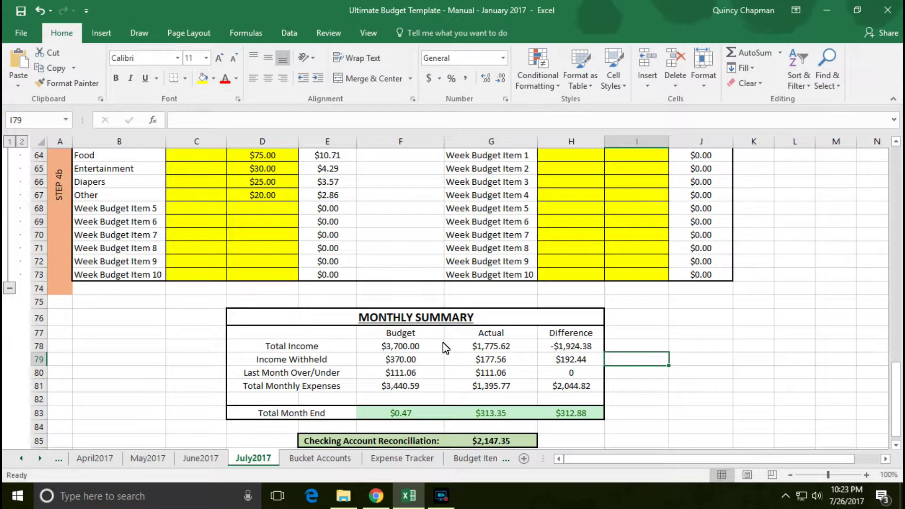
{"action": "left_click", "coordinate": [263, 322]}
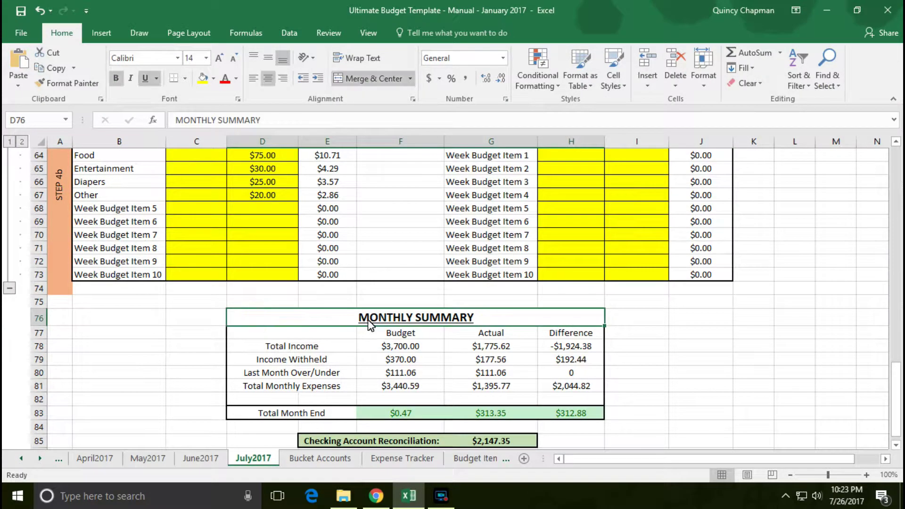
{"action": "left_click", "coordinate": [271, 346]}
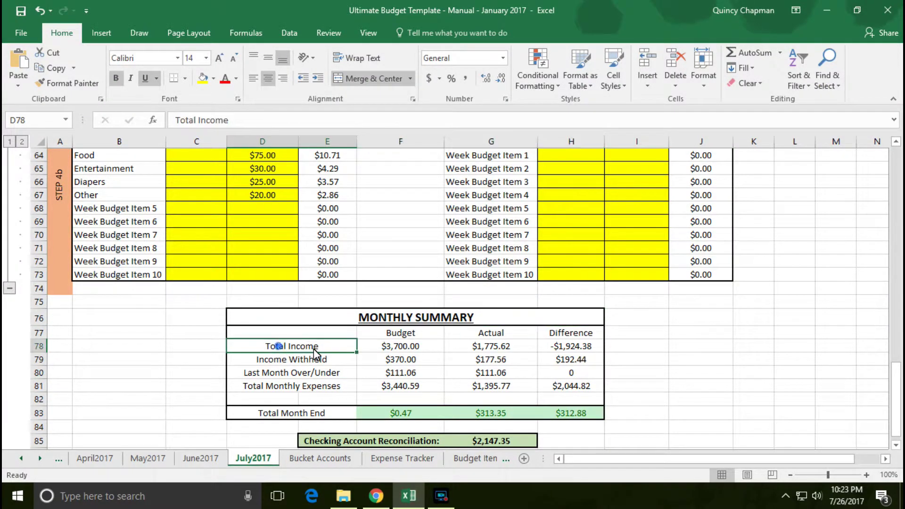
{"action": "left_click", "coordinate": [292, 359]}
{"action": "left_click", "coordinate": [292, 373]}
{"action": "key", "text": "alt+Tab"}
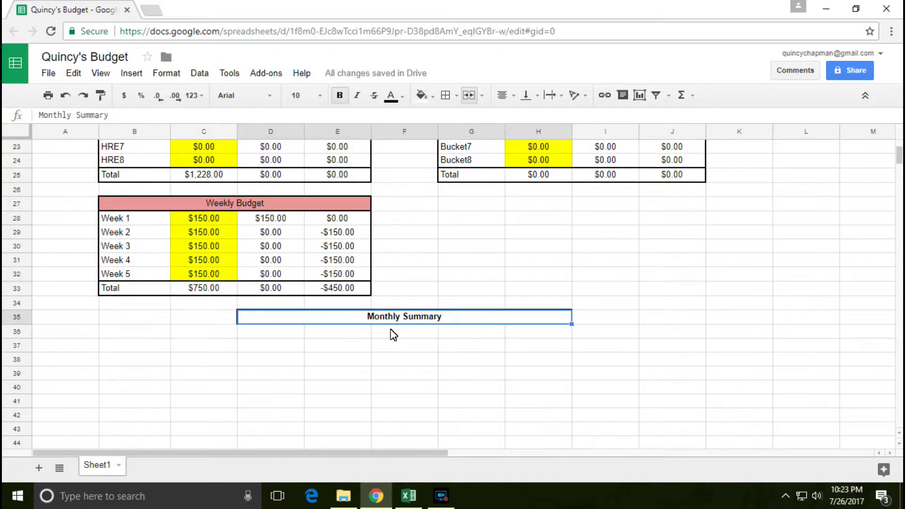
- Enter the column headings Budget, Actual and Difference in F36:H36, following the Excel template
{"action": "left_click", "coordinate": [385, 334]}
{"action": "key", "text": "alt+Tab"}
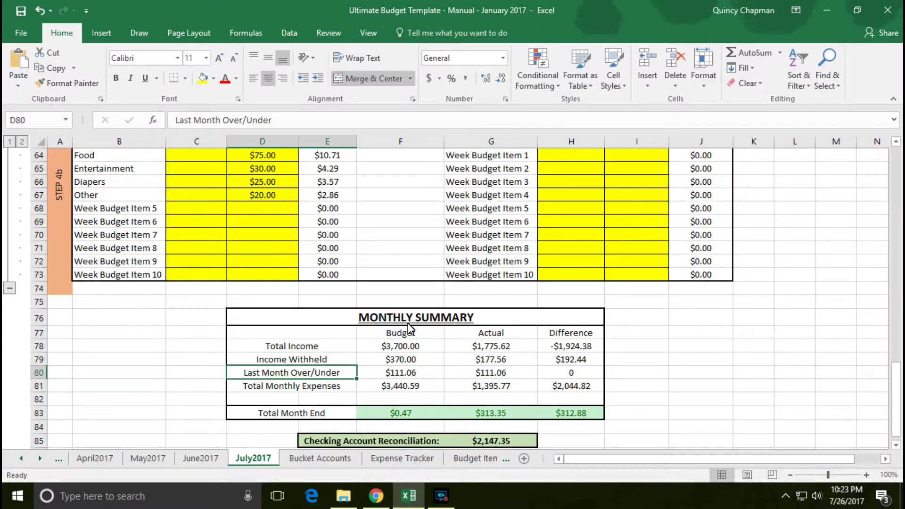
{"action": "key", "text": "alt+Tab"}
{"action": "type", "text": "Budget"}
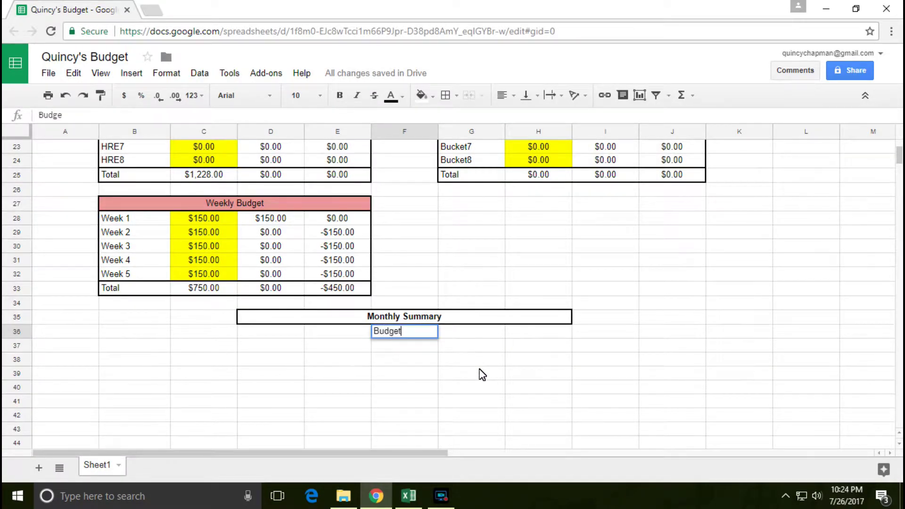
{"action": "key", "text": "Tab"}
{"action": "type", "text": "Actual"}
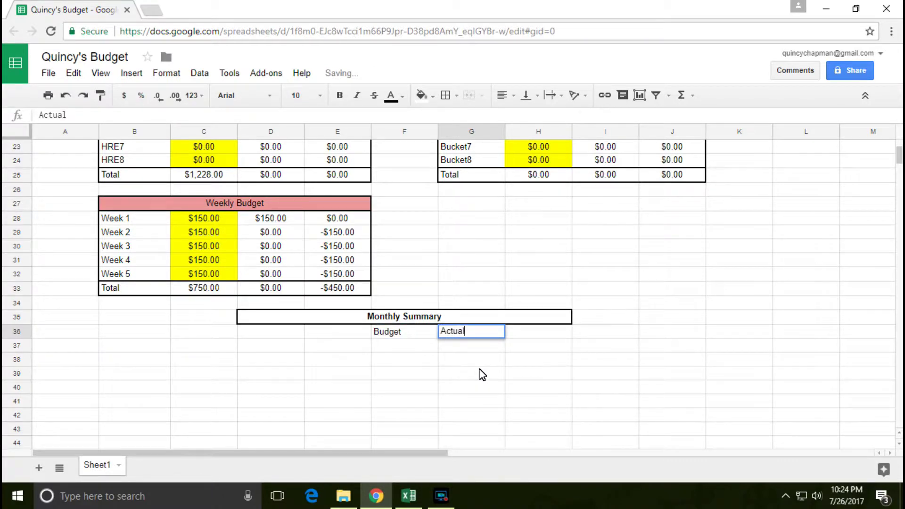
{"action": "key", "text": "Tab"}
{"action": "type", "text": "Differenc"}
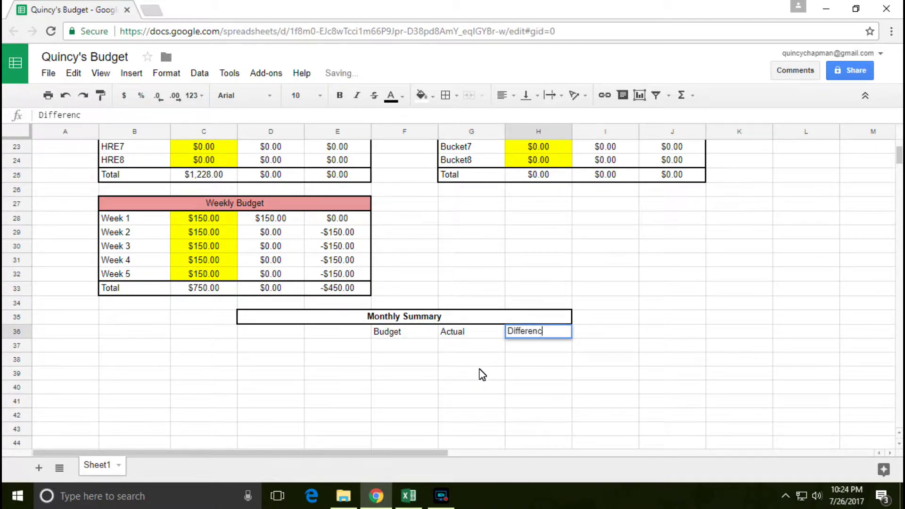
{"action": "type", "text": "e"}
{"action": "key", "text": "Return"}
- Center the Budget, Actual and Difference headings horizontally in F36:H36
{"action": "left_click_drag", "start_coordinate": [393, 336], "coordinate": [529, 338]}
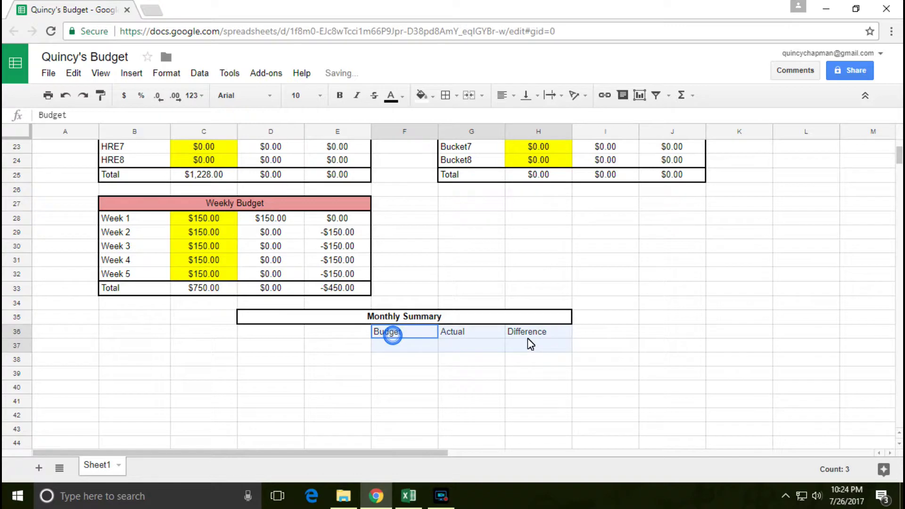
{"action": "left_click", "coordinate": [503, 94]}
{"action": "left_click", "coordinate": [528, 119]}
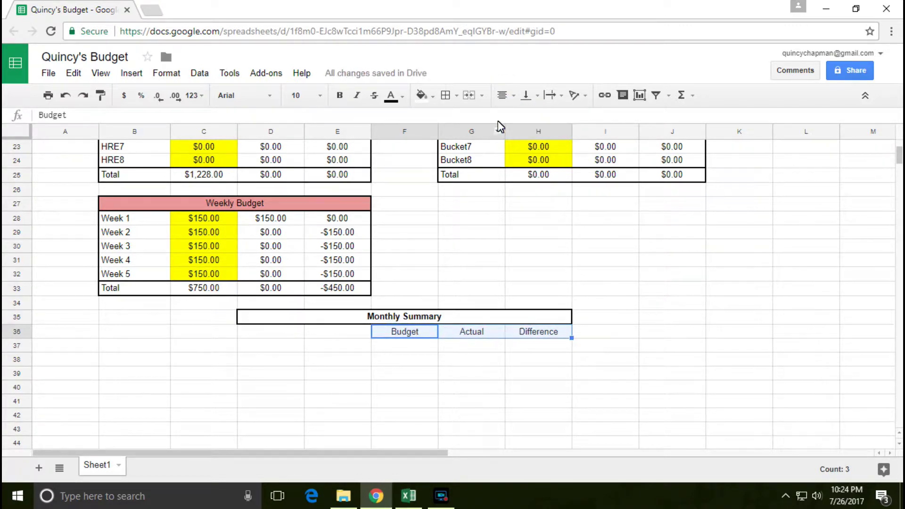
{"action": "left_click", "coordinate": [503, 94]}
{"action": "left_click", "coordinate": [528, 119]}
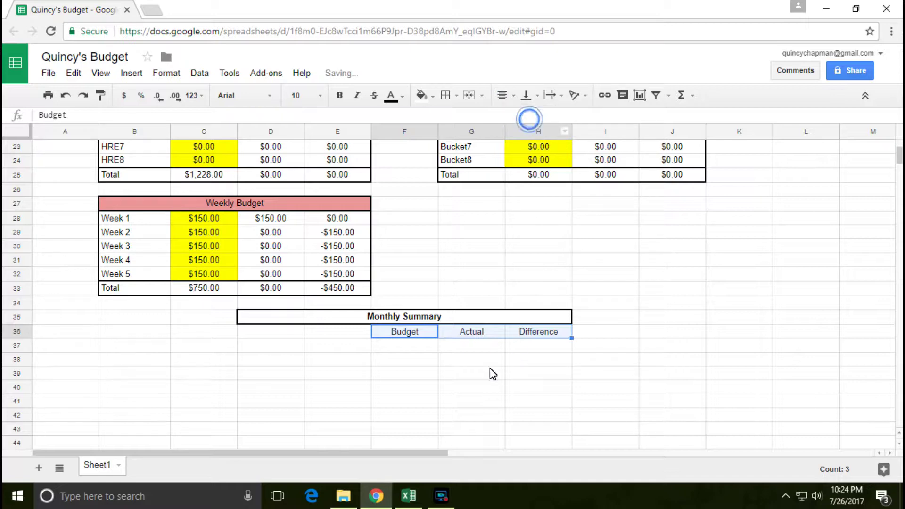
- Check the Monthly Summary row labels in the Excel template and enter Total Income in D37 of the Google sheet
{"action": "key", "text": "alt+Tab"}
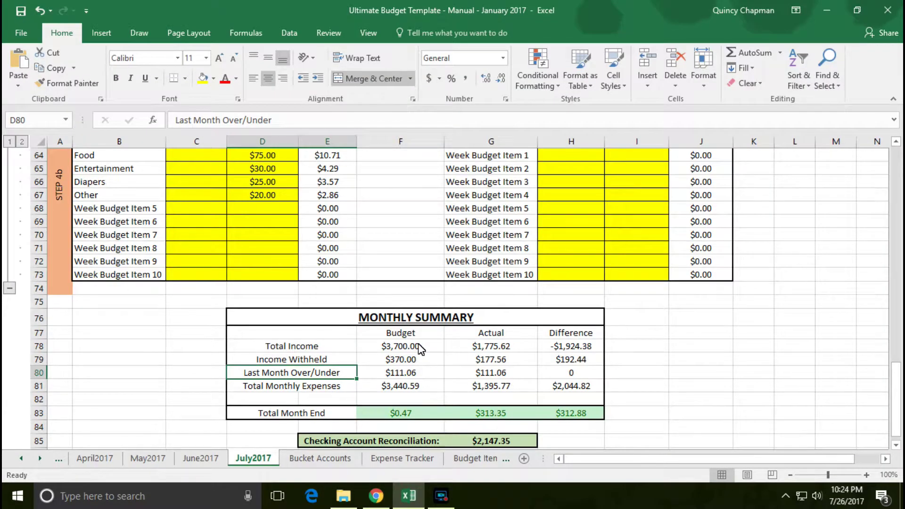
{"action": "left_click_drag", "start_coordinate": [321, 351], "coordinate": [329, 385]}
{"action": "scroll", "coordinate": [450, 414], "scroll_direction": "down", "scroll_amount": 1}
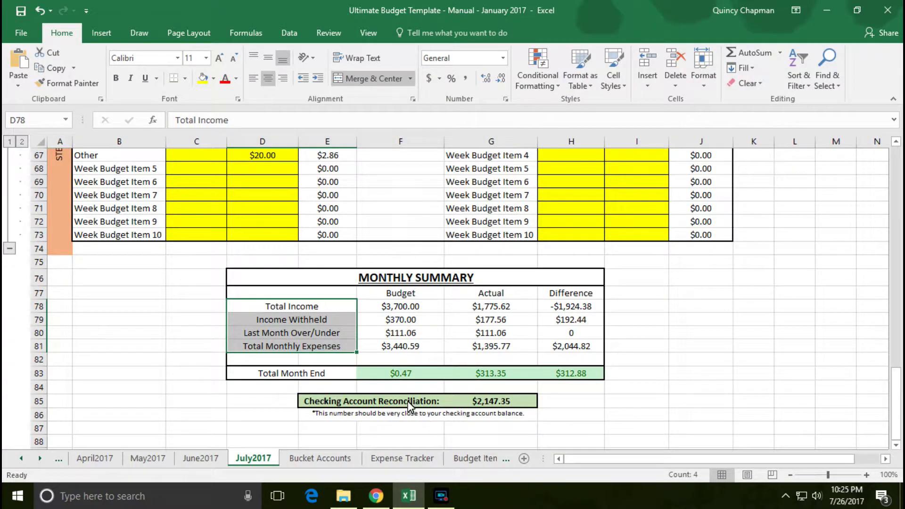
{"action": "left_click", "coordinate": [376, 496]}
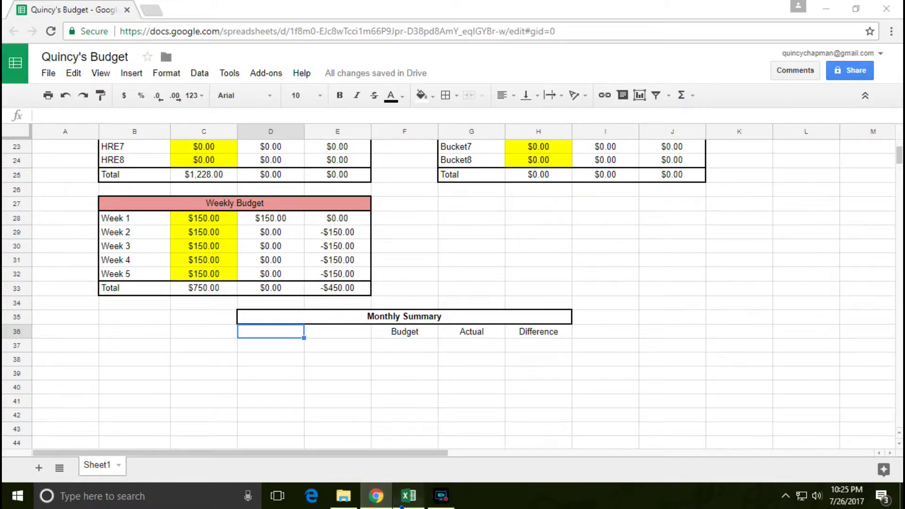
{"action": "left_click", "coordinate": [408, 496]}
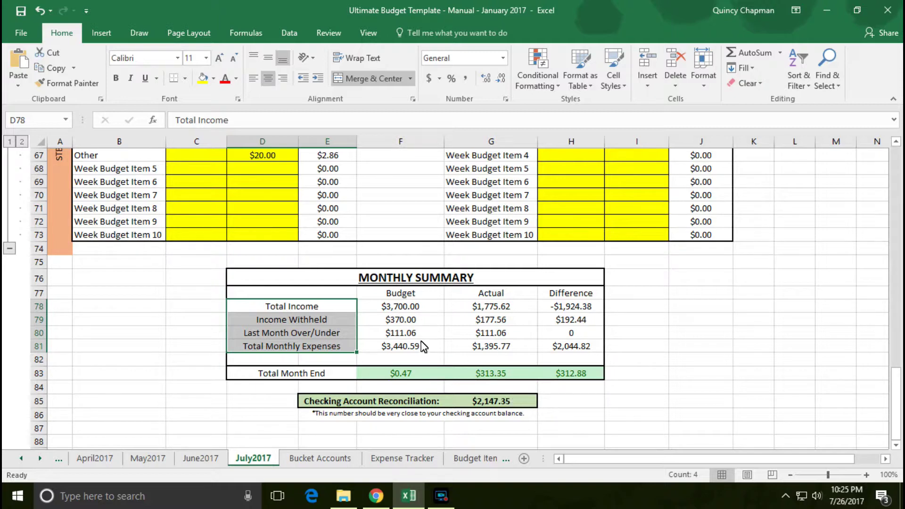
{"action": "key", "text": "alt+Tab"}
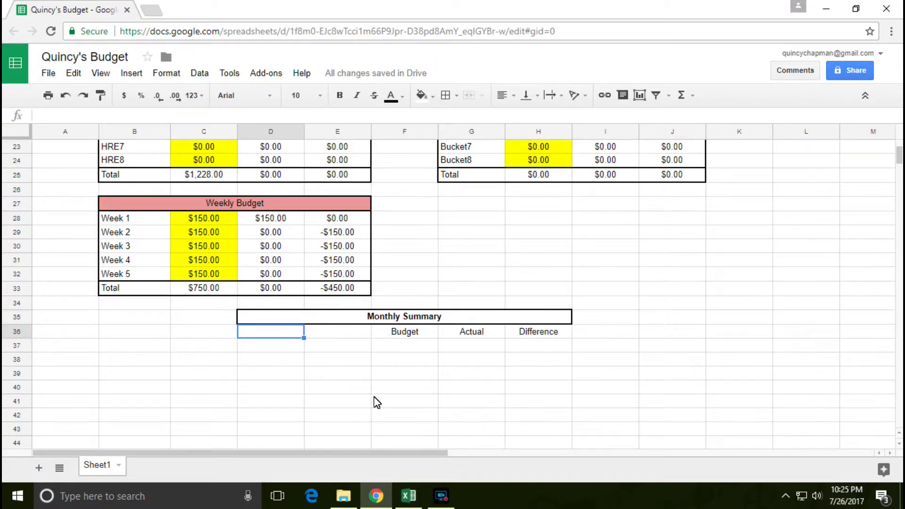
{"action": "key", "text": "Down"}
{"action": "type", "text": "Total Income"}
{"action": "key", "text": "Return"}
- Merge D37:E37 to match the Excel template and center the Total Income label
{"action": "key", "text": "alt+Tab"}
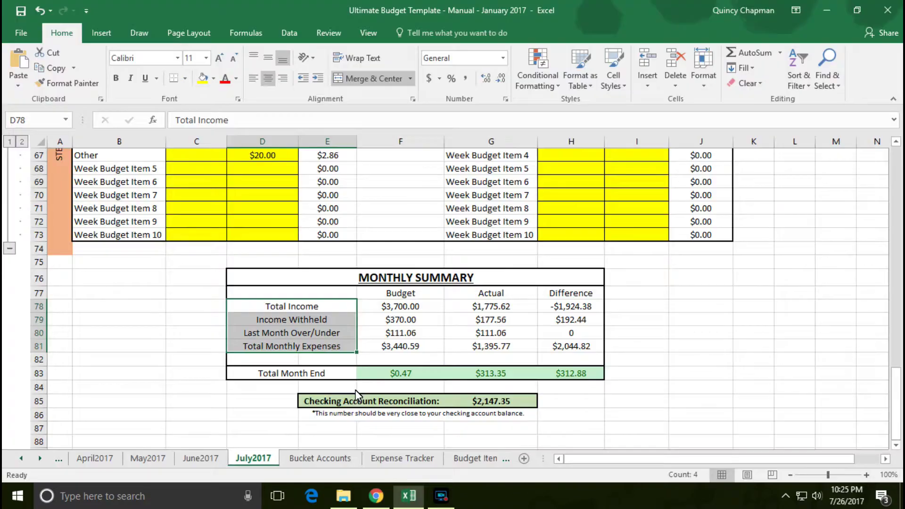
{"action": "left_click", "coordinate": [287, 309]}
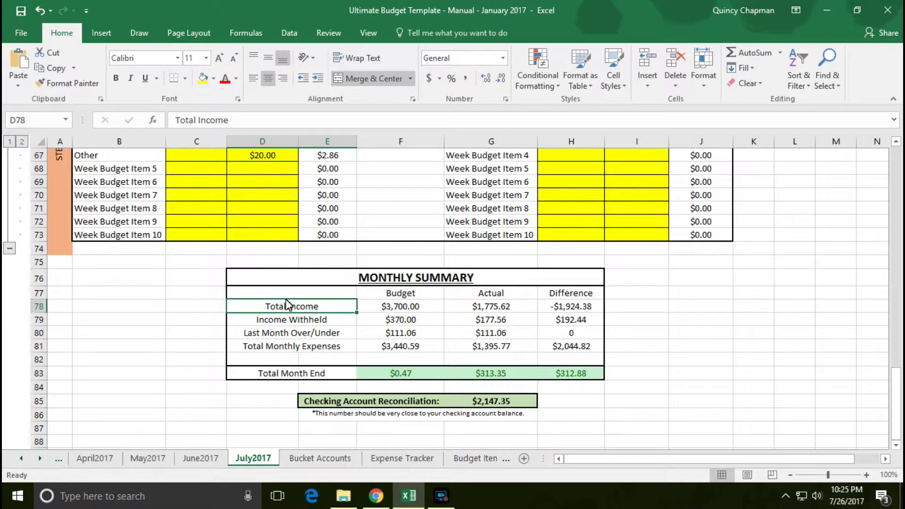
{"action": "key", "text": "alt+Tab"}
{"action": "left_click_drag", "start_coordinate": [269, 346], "coordinate": [343, 348]}
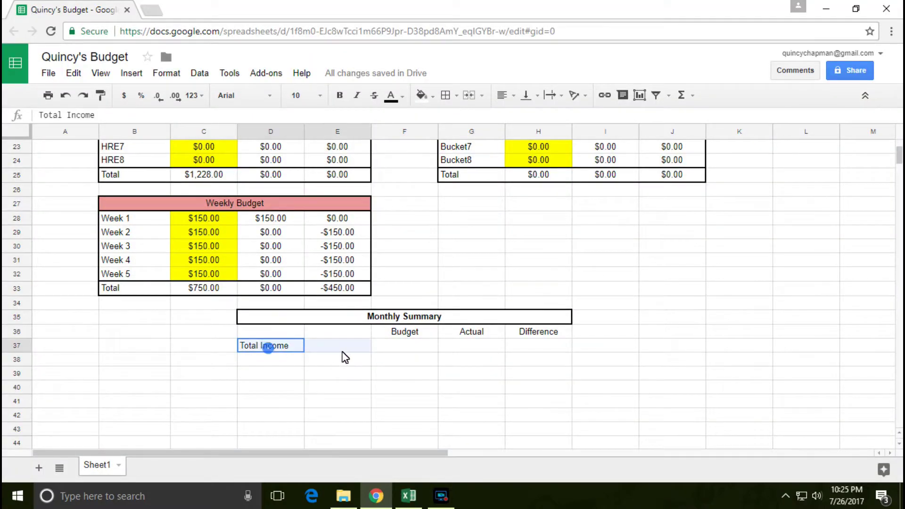
{"action": "left_click", "coordinate": [469, 96]}
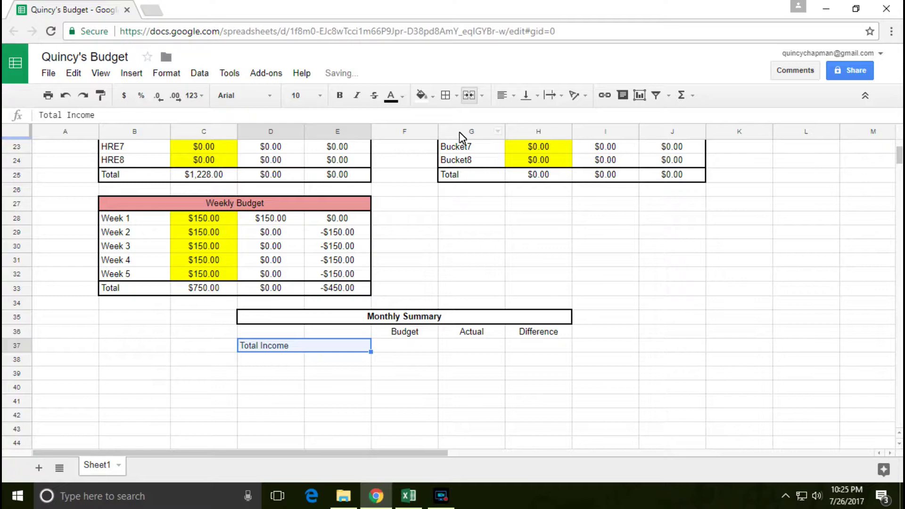
{"action": "left_click", "coordinate": [508, 94]}
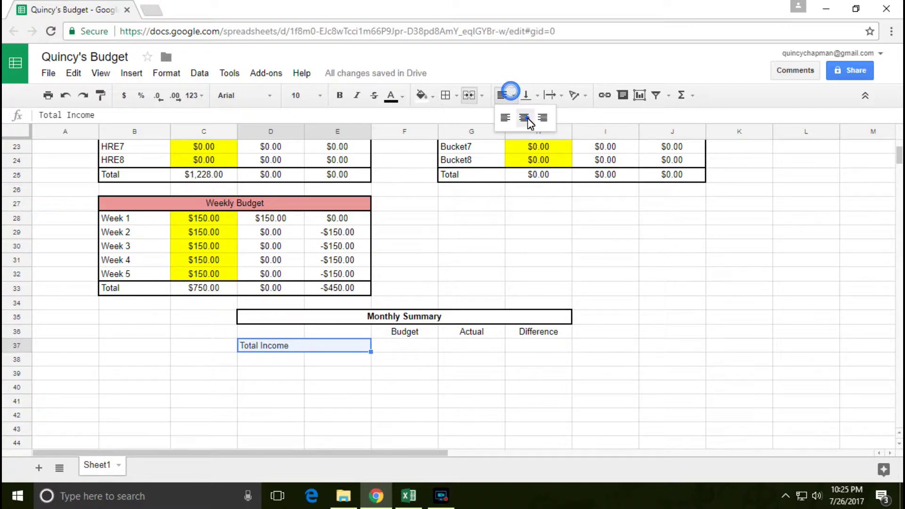
{"action": "left_click", "coordinate": [524, 118]}
- Copy the merged Total Income cell into rows 38, 39 and 40 below it
{"action": "left_click", "coordinate": [293, 362]}
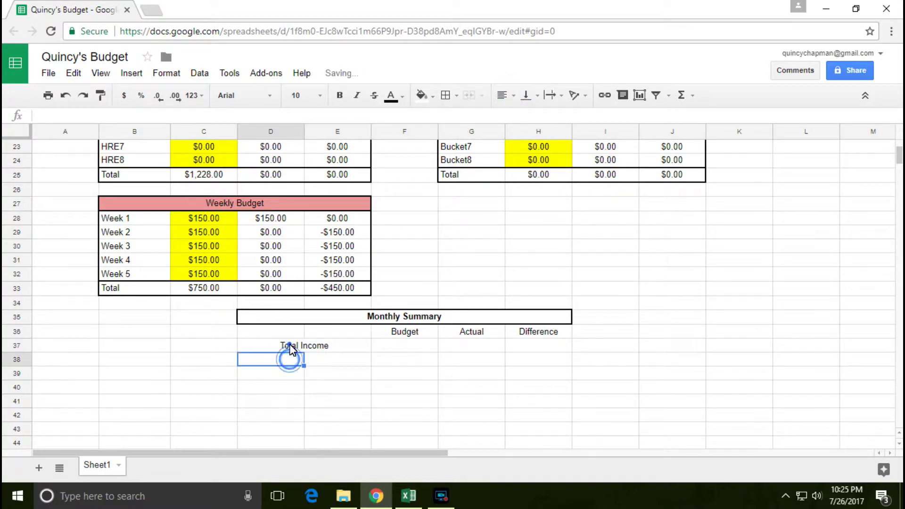
{"action": "left_click", "coordinate": [290, 347]}
{"action": "key", "text": "ctrl+c"}
{"action": "left_click", "coordinate": [286, 362]}
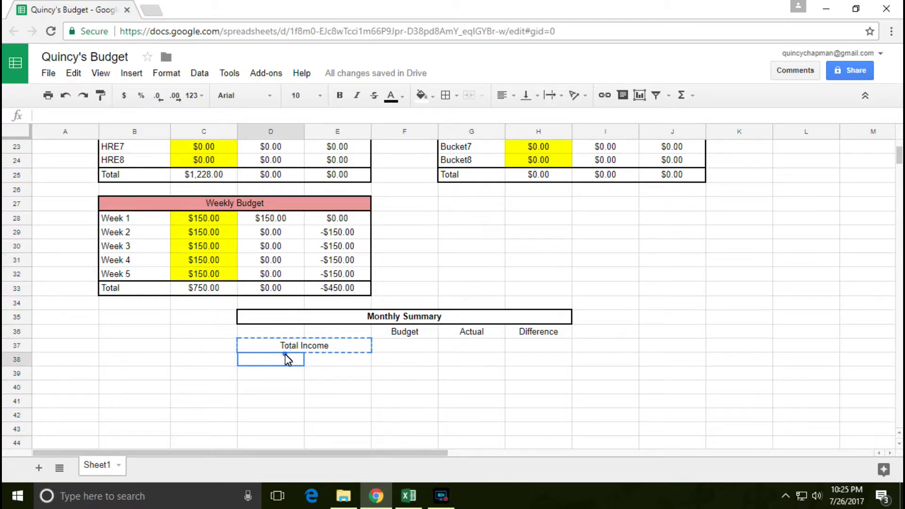
{"action": "key", "text": "ctrl+v"}
{"action": "left_click", "coordinate": [282, 373]}
{"action": "key", "text": "ctrl+v"}
{"action": "key", "text": "alt+Tab"}
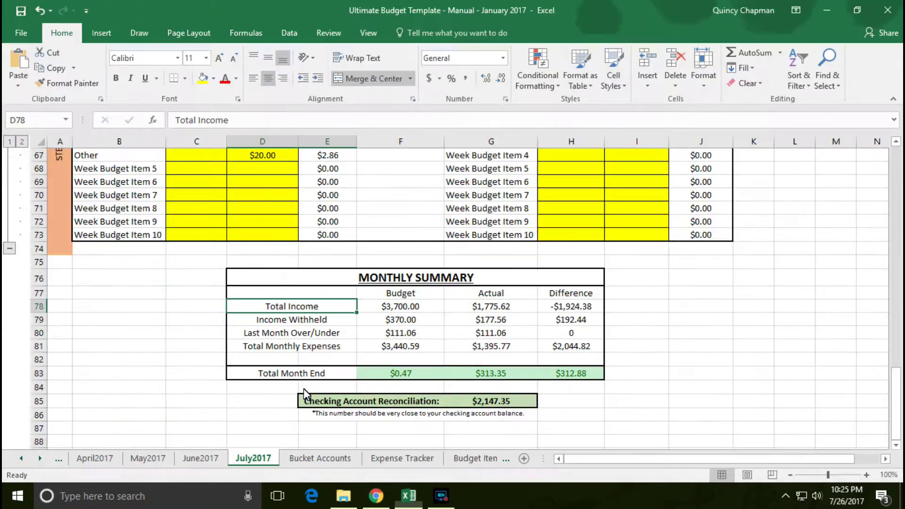
{"action": "key", "text": "alt+Tab"}
{"action": "left_click", "coordinate": [293, 386]}
{"action": "key", "text": "ctrl+v"}
- Replace the copied label in row 38 with Income Withheld, following the Excel template
{"action": "key", "text": "alt+Tab"}
{"action": "key", "text": "alt+Tab"}
{"action": "left_click", "coordinate": [313, 358]}
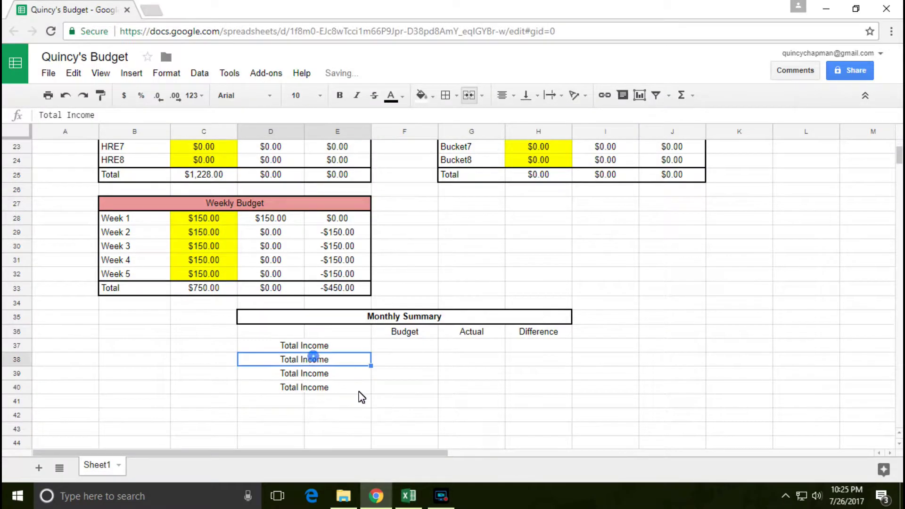
{"action": "type", "text": "Income We"}
{"action": "key", "text": "BackSpace"}
{"action": "type", "text": "ithhol"}
{"action": "key", "text": "BackSpace"}
{"action": "key", "text": "BackSpace"}
{"action": "type", "text": "je"}
{"action": "key", "text": "BackSpace"}
{"action": "key", "text": "BackSpace"}
{"action": "type", "text": "e;ld"}
{"action": "key", "text": "BackSpace"}
{"action": "key", "text": "BackSpace"}
{"action": "key", "text": "BackSpace"}
{"action": "type", "text": "ld"}
{"action": "key", "text": "Return"}
- Check the Excel template and replace the copied label in row 39 of the Google sheet with Last Month Over/Under
{"action": "key", "text": "alt+Tab"}
{"action": "key", "text": "alt+Tab"}
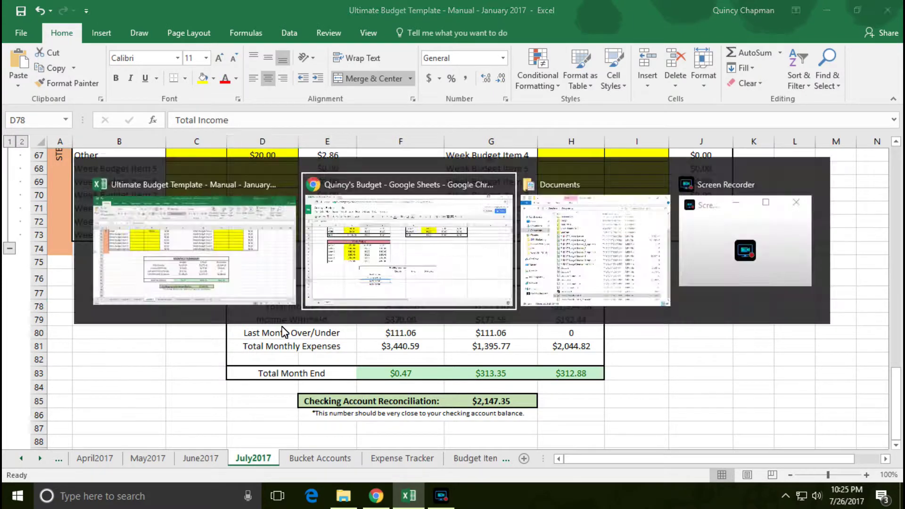
{"action": "type", "text": "Last "}
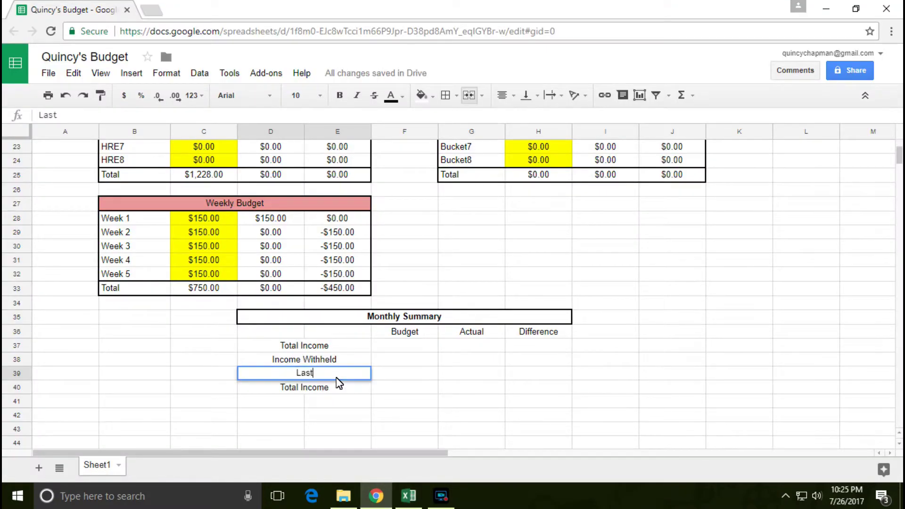
{"action": "type", "text": "Month Over"}
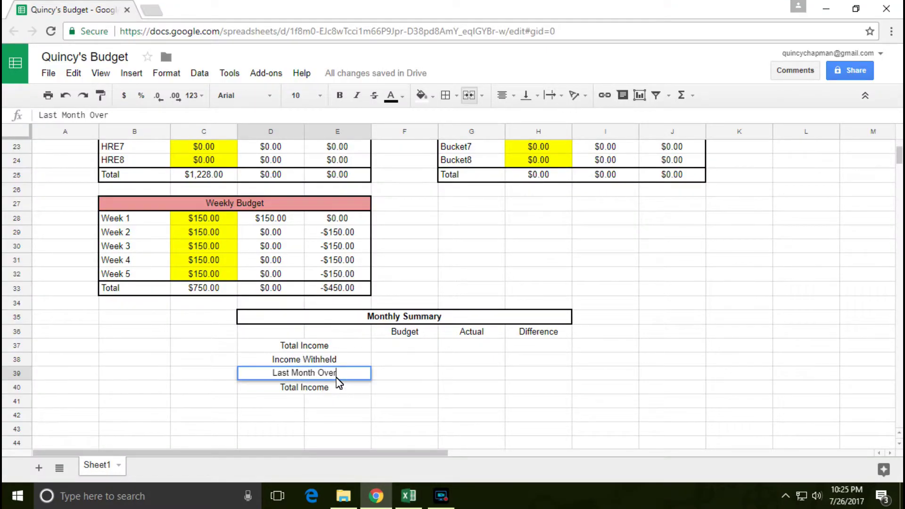
{"action": "type", "text": "/Under"}
{"action": "key", "text": "Return"}
- Check the next row label in the Excel template and replace the copied label in row 40 with Total Monthly Expenses
{"action": "key", "text": "alt+Tab"}
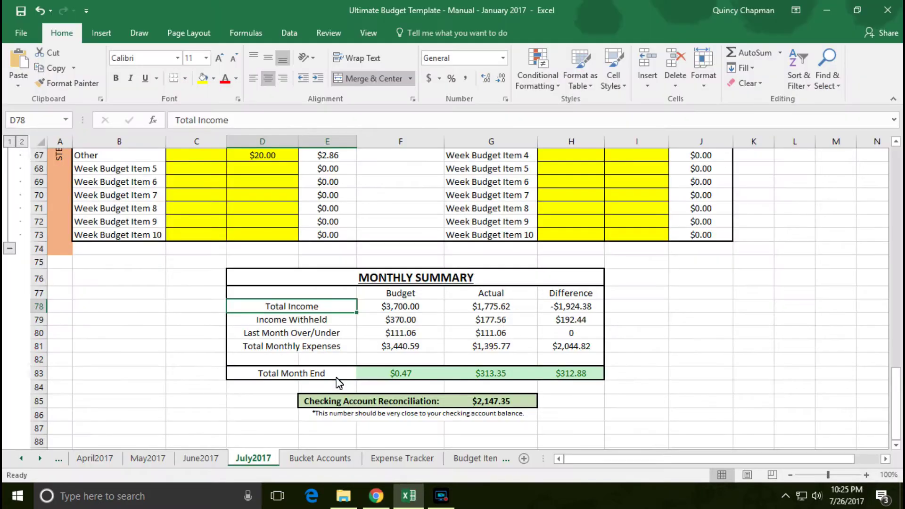
{"action": "key", "text": "ctrl+c"}
{"action": "key", "text": "alt+Tab"}
{"action": "key", "text": "ctrl+v"}
{"action": "key", "text": "Return"}
{"action": "key", "text": "ctrl+shift+Left"}
{"action": "type", "text": "Monthly "}
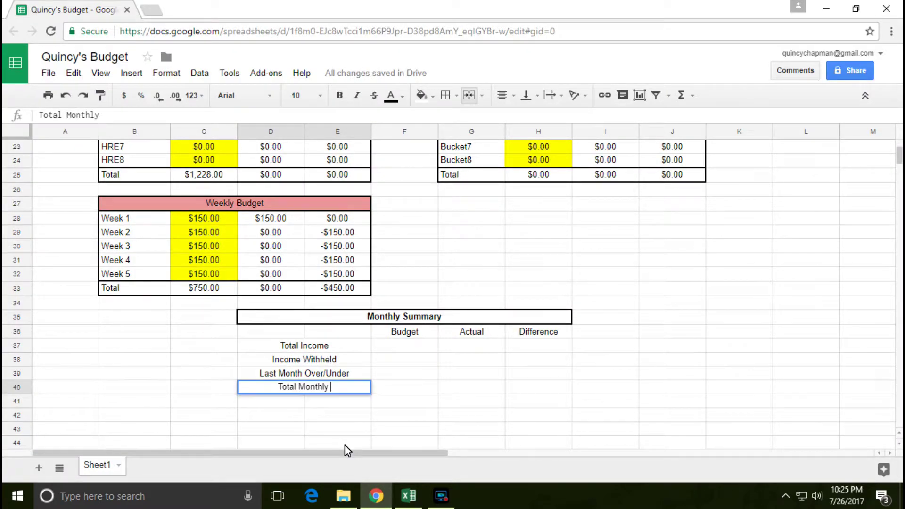
{"action": "type", "text": "Expenses"}
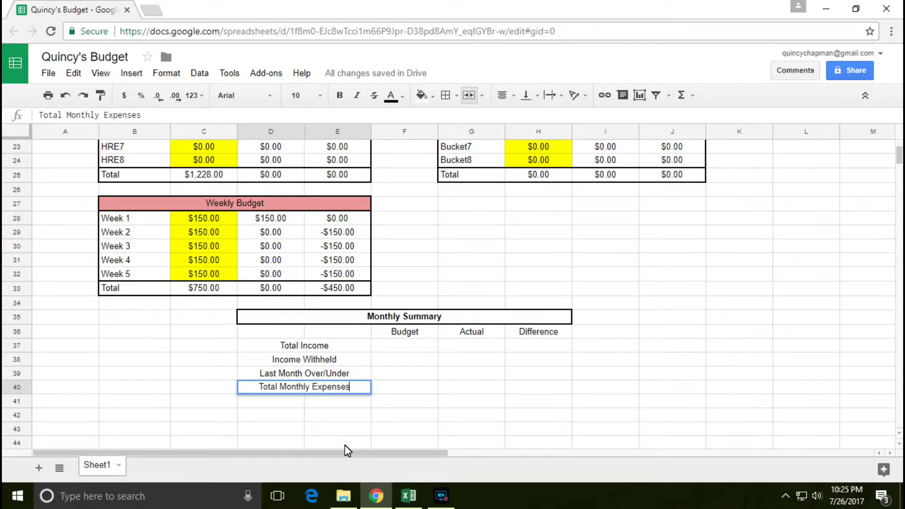
{"action": "key", "text": "Return"}
- Examine the formula behind the Total Income Budget value in the Excel template's Monthly Summary and its source cell, and return to the Google sheet
{"action": "key", "text": "alt+Tab"}
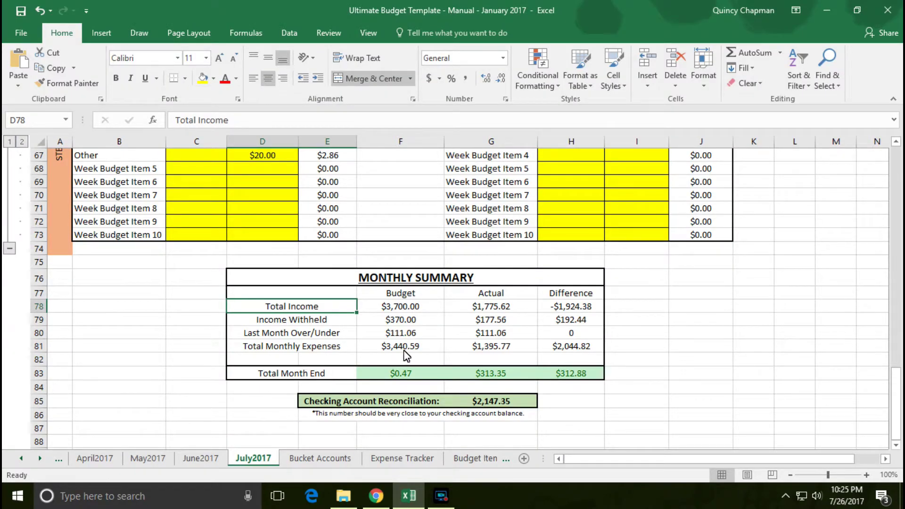
{"action": "key", "text": "alt+Tab"}
{"action": "key", "text": "alt+Tab"}
{"action": "left_click", "coordinate": [411, 311]}
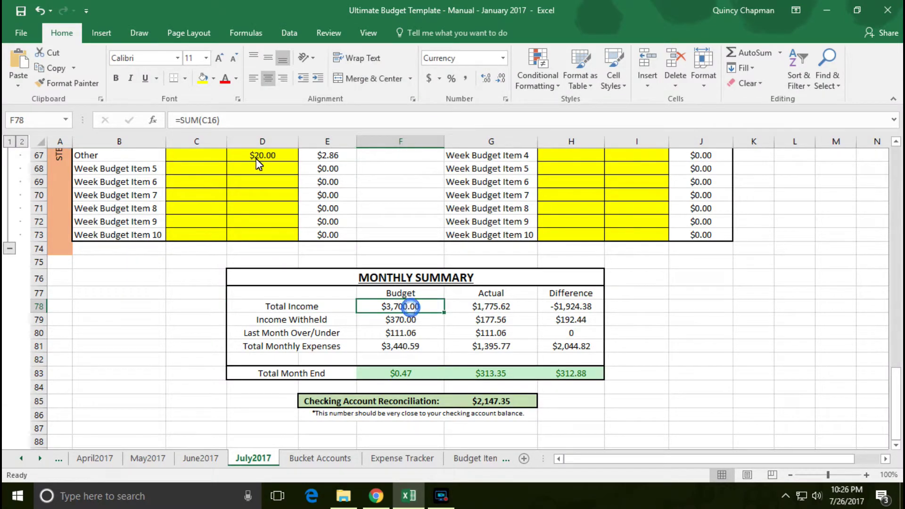
{"action": "left_click", "coordinate": [229, 120]}
{"action": "left_click_drag", "start_coordinate": [894, 388], "coordinate": [862, 190]}
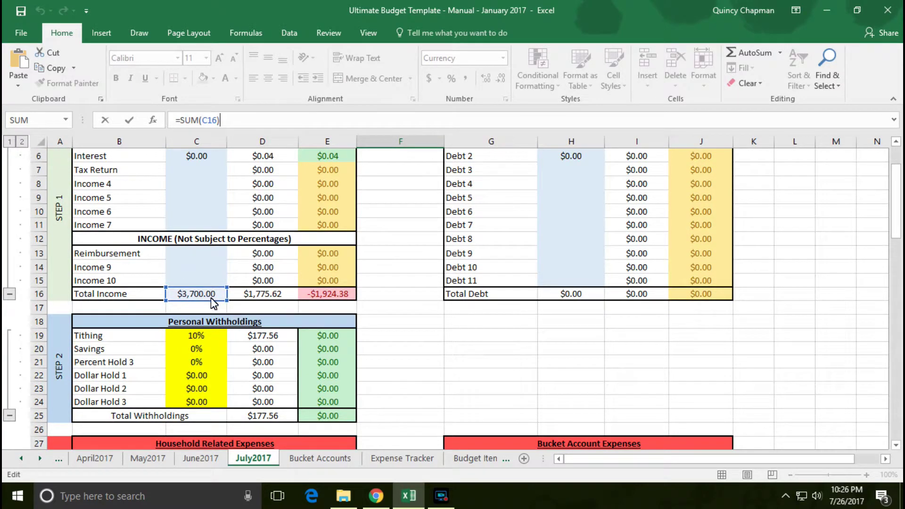
{"action": "key", "text": "alt+Tab"}
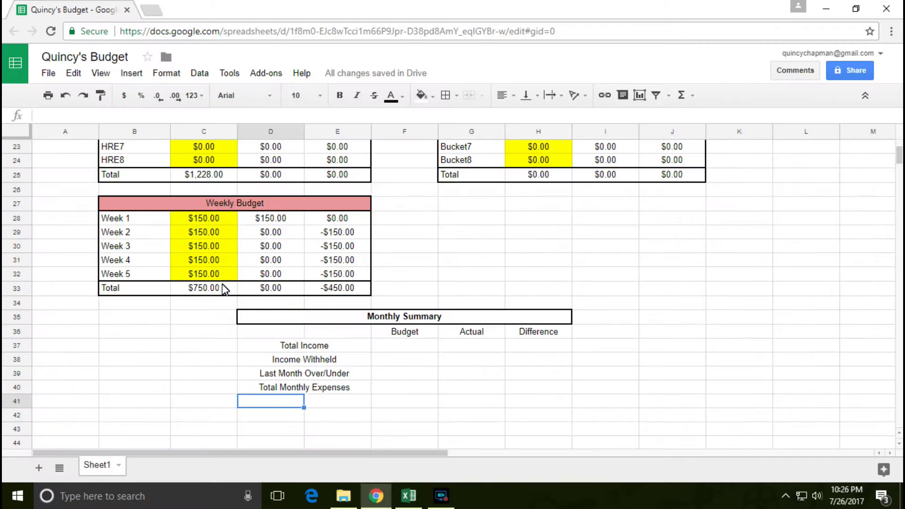
- Enter the formula =sum(C8) for the Total Income Budget value in F37
{"action": "left_click", "coordinate": [397, 345]}
{"action": "type", "text": "=sum("}
{"action": "scroll", "coordinate": [228, 307], "scroll_direction": "up", "scroll_amount": 7}
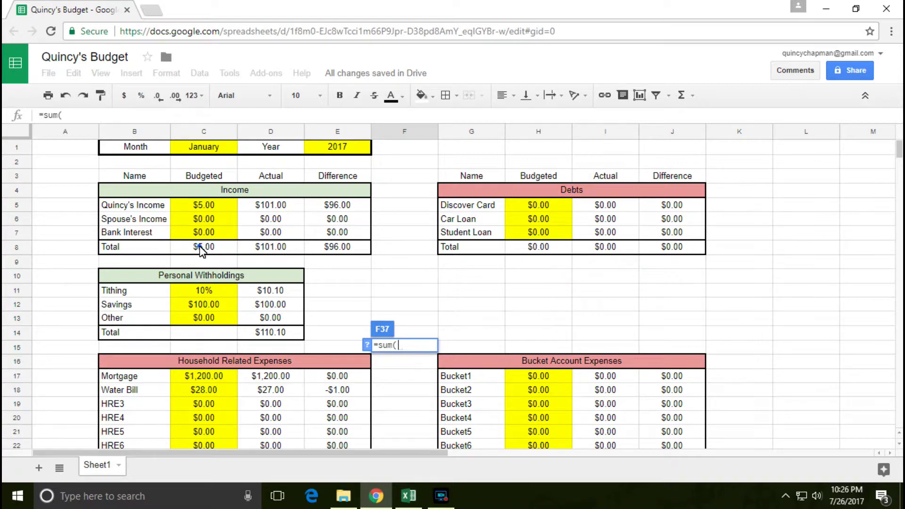
{"action": "left_click", "coordinate": [201, 249]}
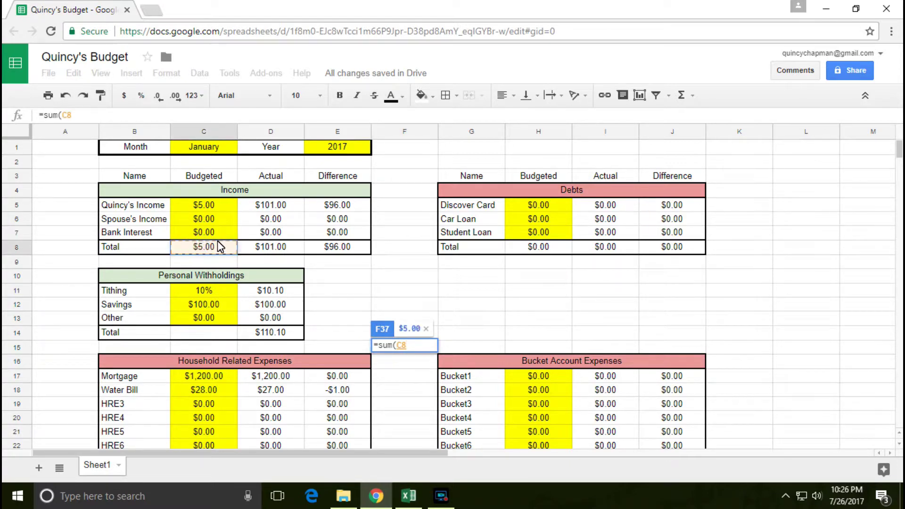
{"action": "type", "text": ")"}
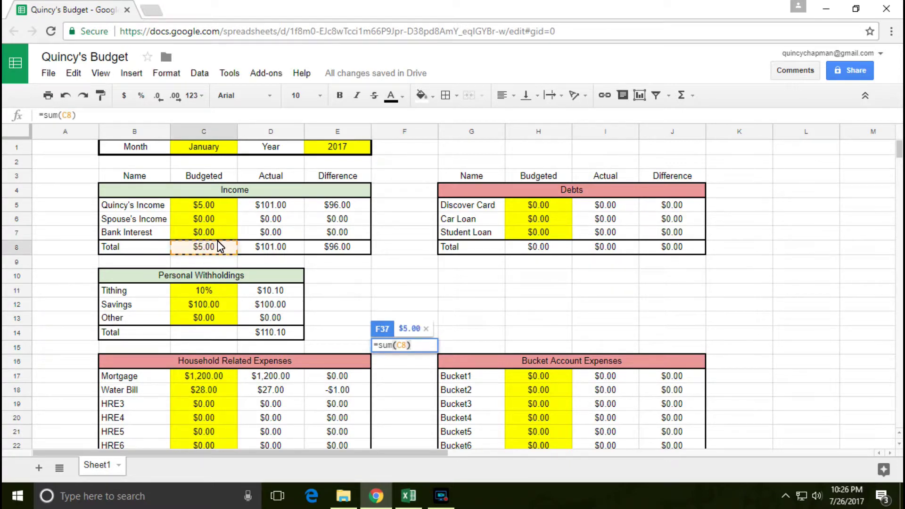
{"action": "key", "text": "Return"}
- Center the Total Income Budget value in F37
{"action": "left_click", "coordinate": [426, 414]}
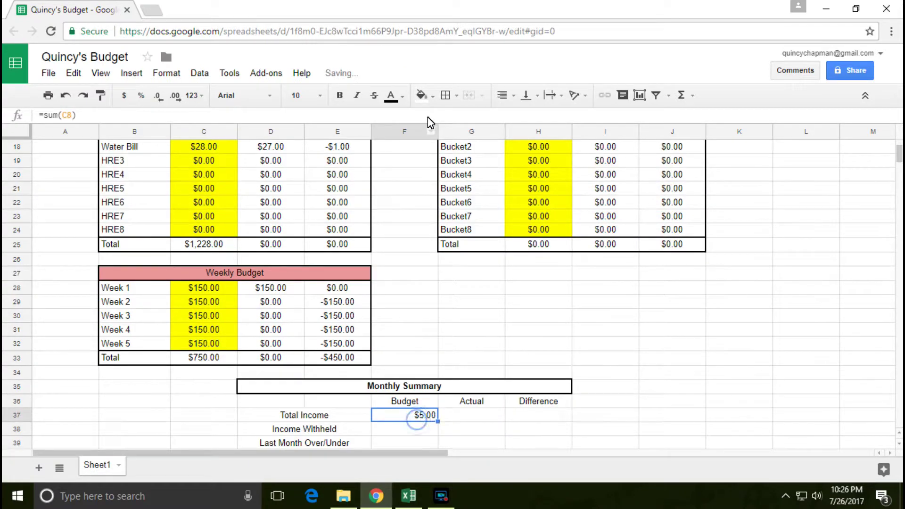
{"action": "left_click", "coordinate": [503, 96]}
{"action": "left_click", "coordinate": [522, 121]}
- Replace the formula in F37 with =C8, a direct reference to the budgeted income total
{"action": "scroll", "coordinate": [359, 298], "scroll_direction": "up", "scroll_amount": 6}
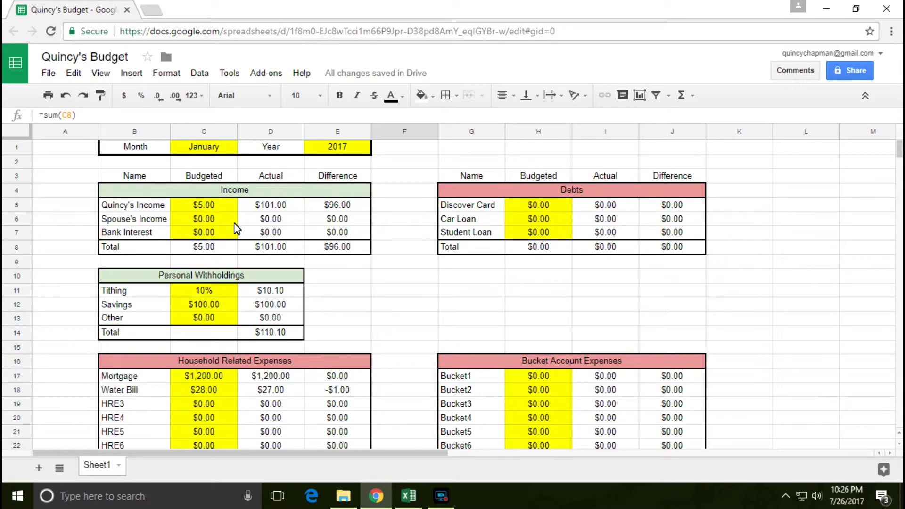
{"action": "scroll", "coordinate": [202, 202], "scroll_direction": "down", "scroll_amount": 1}
{"action": "scroll", "coordinate": [209, 222], "scroll_direction": "up", "scroll_amount": 1}
{"action": "scroll", "coordinate": [229, 266], "scroll_direction": "down", "scroll_amount": 8}
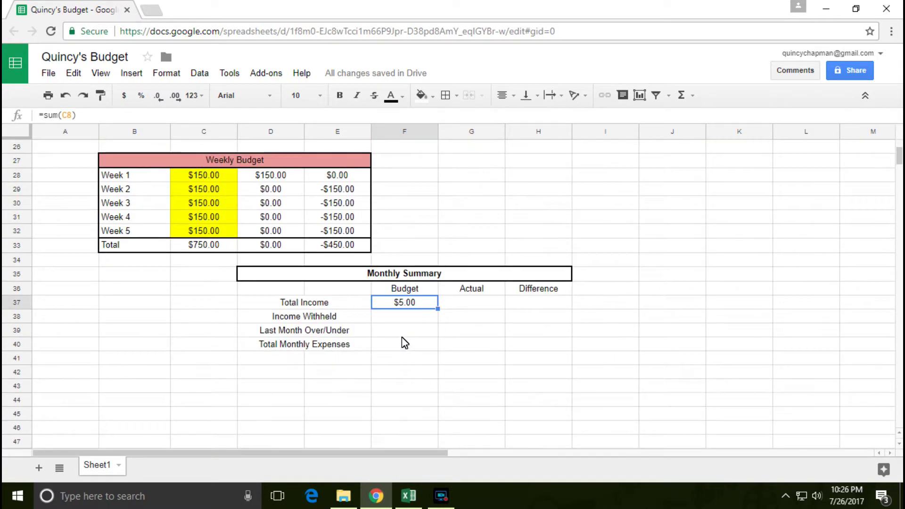
{"action": "scroll", "coordinate": [405, 311], "scroll_direction": "up", "scroll_amount": 8}
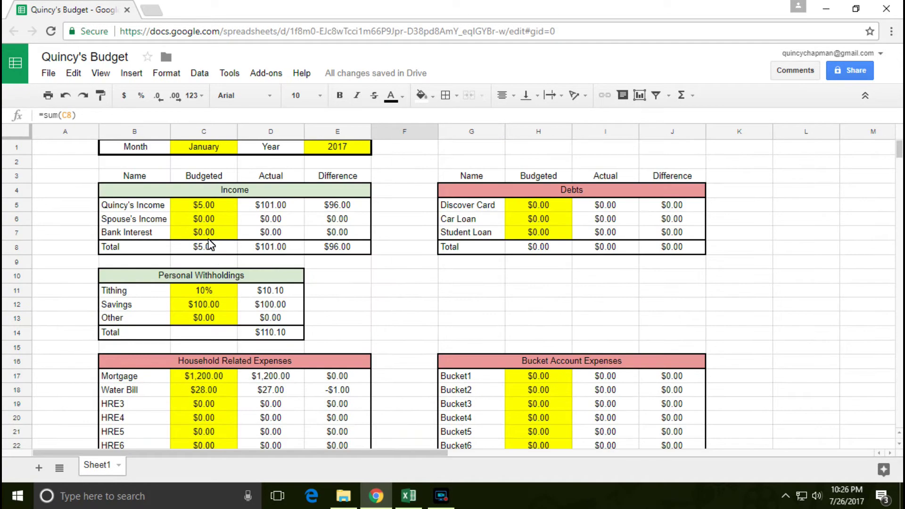
{"action": "scroll", "coordinate": [216, 262], "scroll_direction": "down", "scroll_amount": 6}
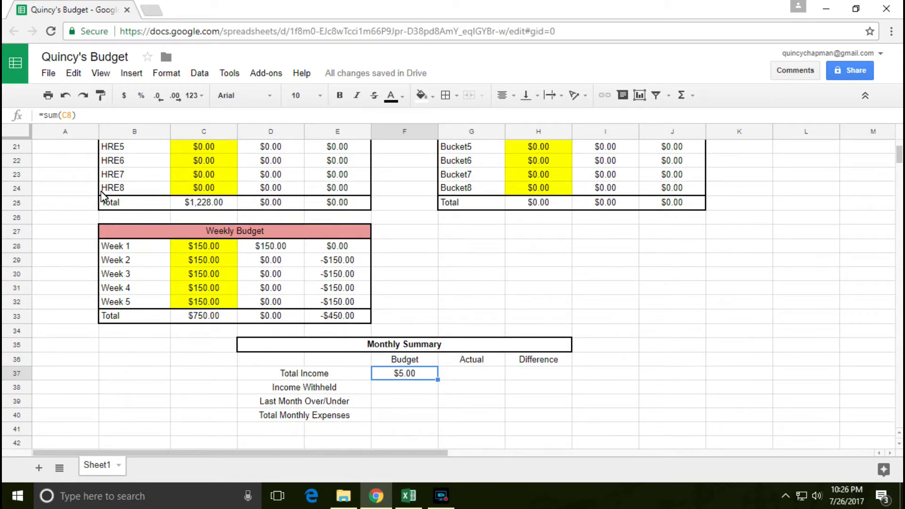
{"action": "type", "text": "="}
{"action": "scroll", "coordinate": [190, 309], "scroll_direction": "up", "scroll_amount": 7}
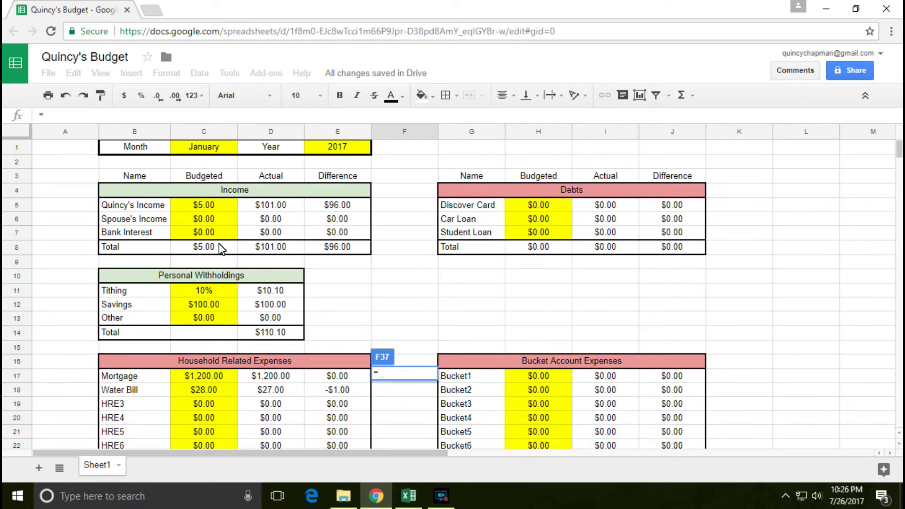
{"action": "left_click", "coordinate": [218, 245]}
{"action": "key", "text": "Return"}
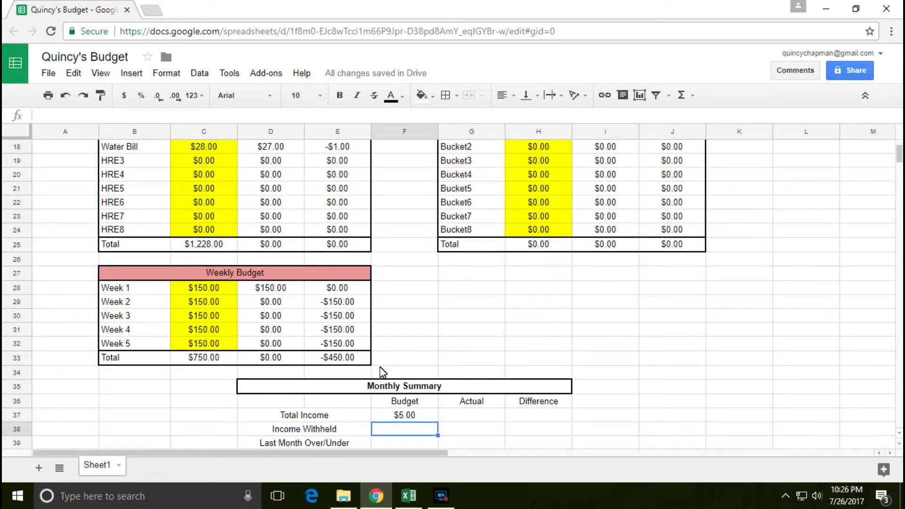
- Link the Income Withheld Budget cell F38 to the Personal Withholdings total with =D14 and center it
{"action": "type", "text": "="}
{"action": "scroll", "coordinate": [376, 372], "scroll_direction": "up", "scroll_amount": 4}
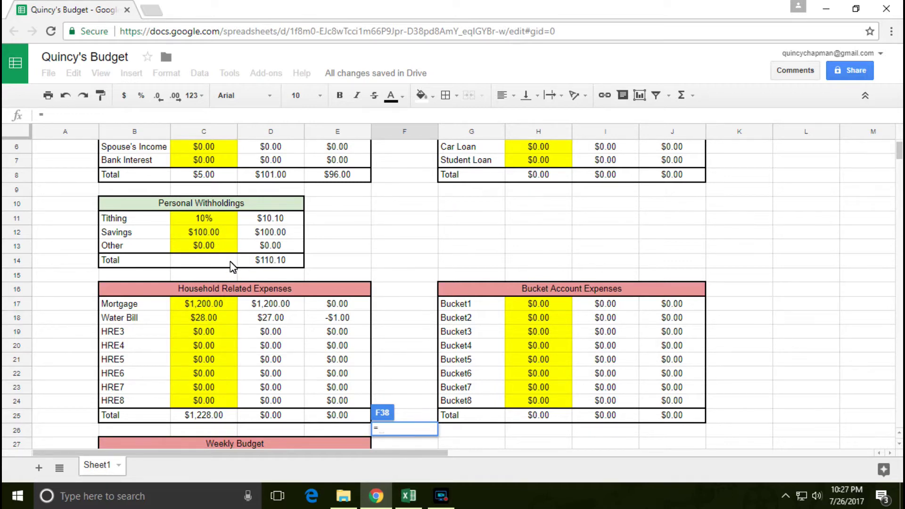
{"action": "left_click", "coordinate": [281, 261]}
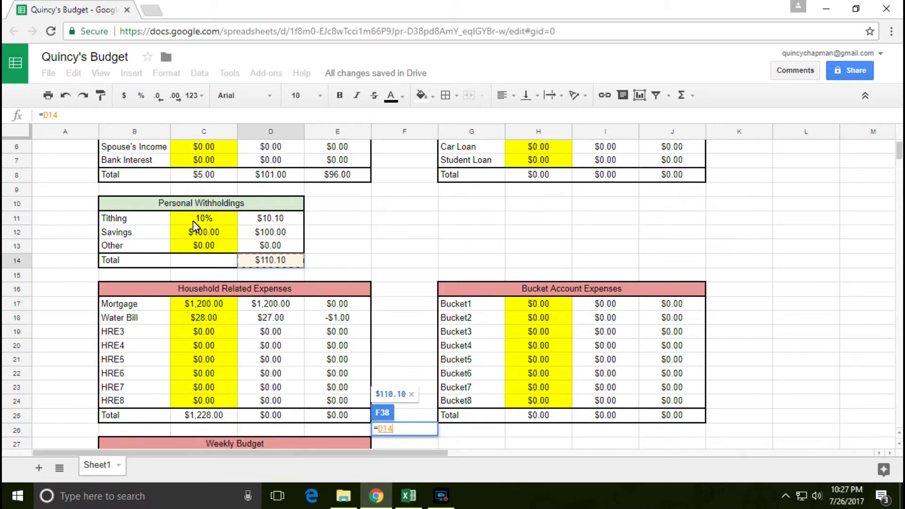
{"action": "key", "text": "Return"}
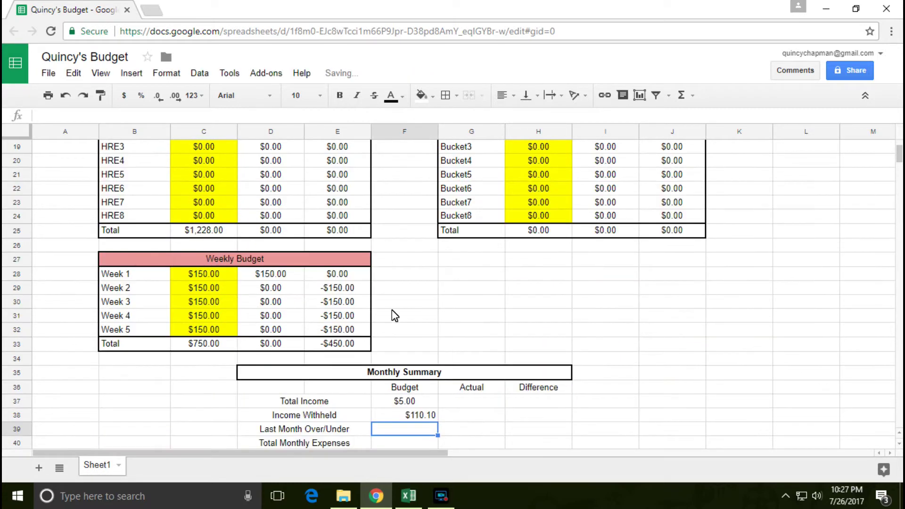
{"action": "scroll", "coordinate": [410, 320], "scroll_direction": "down", "scroll_amount": 2}
{"action": "left_click", "coordinate": [410, 390]}
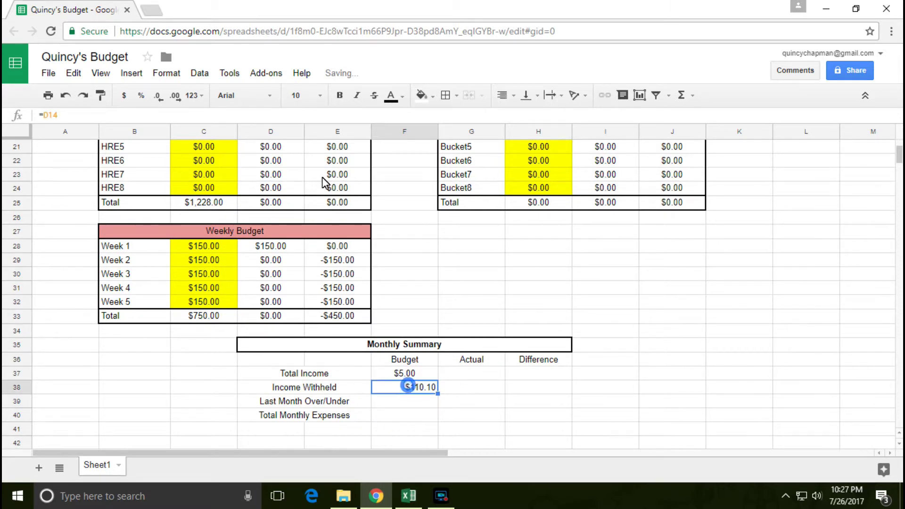
{"action": "left_click", "coordinate": [503, 96]}
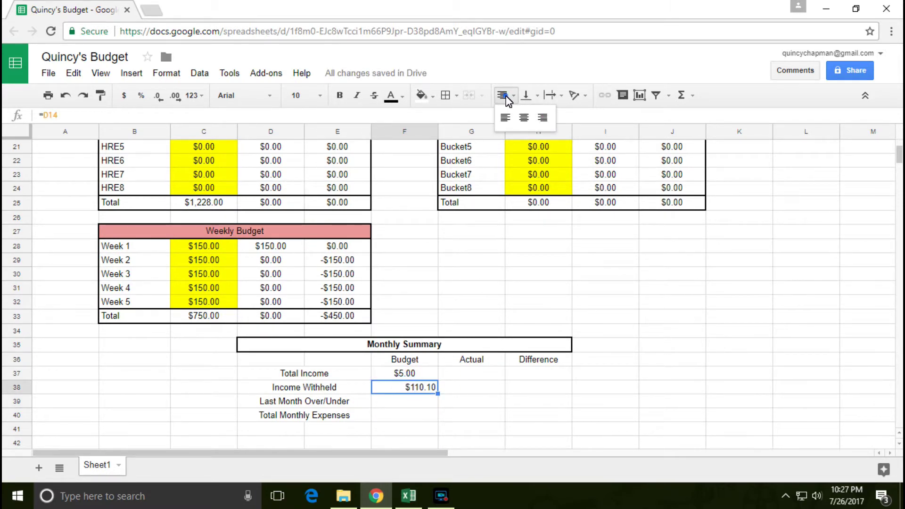
{"action": "left_click", "coordinate": [523, 118]}
- Begin a SUM formula for Total Monthly Expenses in F40 with the budgeted Household Related Expenses total, C25
{"action": "left_click", "coordinate": [408, 402]}
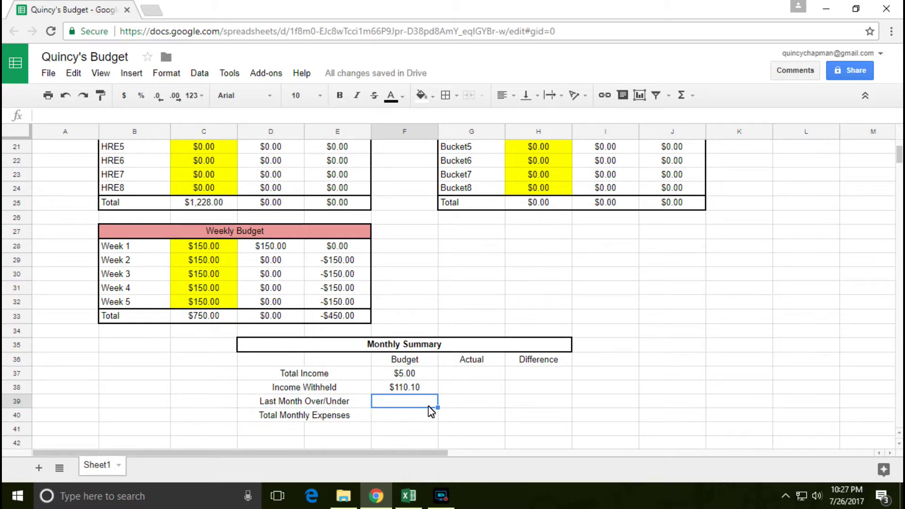
{"action": "left_click", "coordinate": [405, 417]}
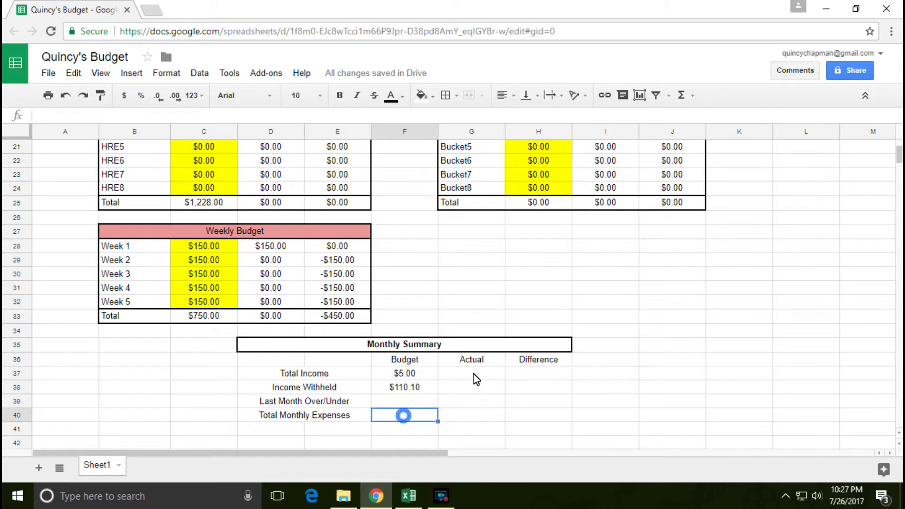
{"action": "type", "text": "="}
{"action": "scroll", "coordinate": [379, 365], "scroll_direction": "up", "scroll_amount": 5}
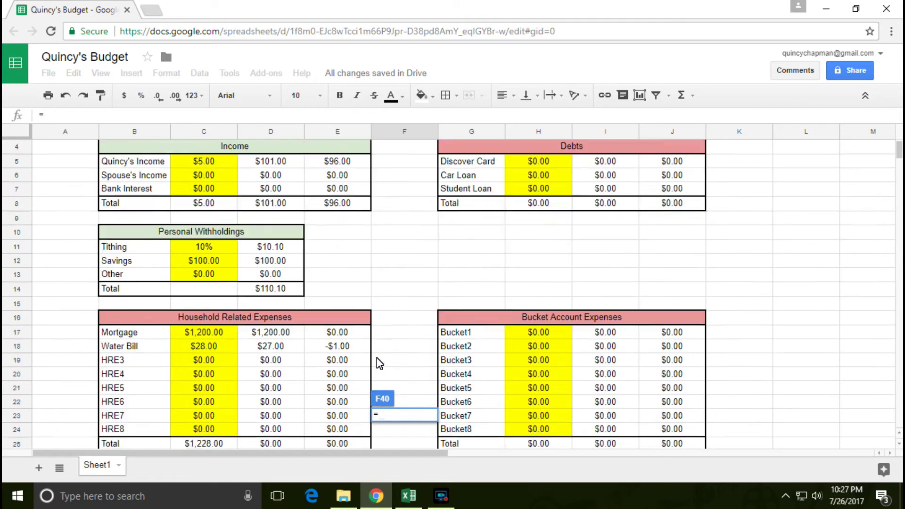
{"action": "scroll", "coordinate": [325, 320], "scroll_direction": "down", "scroll_amount": 1}
{"action": "scroll", "coordinate": [339, 305], "scroll_direction": "down", "scroll_amount": 3}
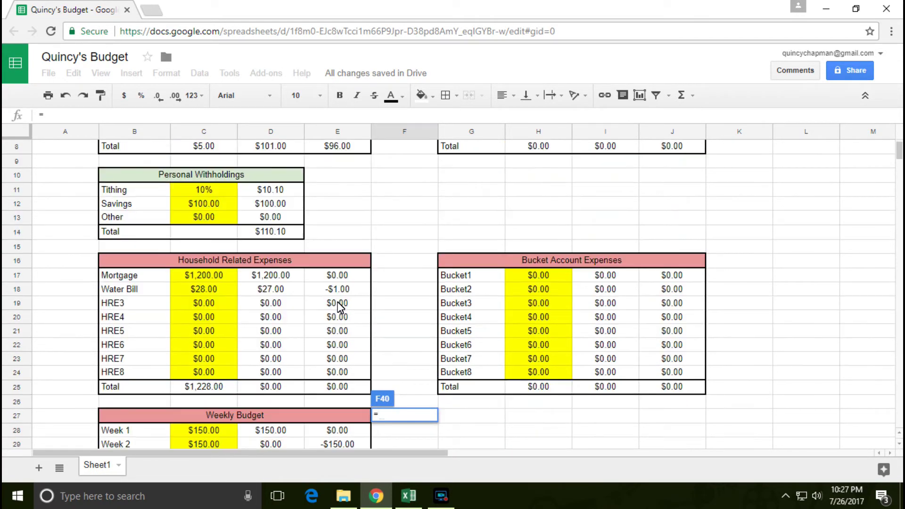
{"action": "type", "text": "SUM("}
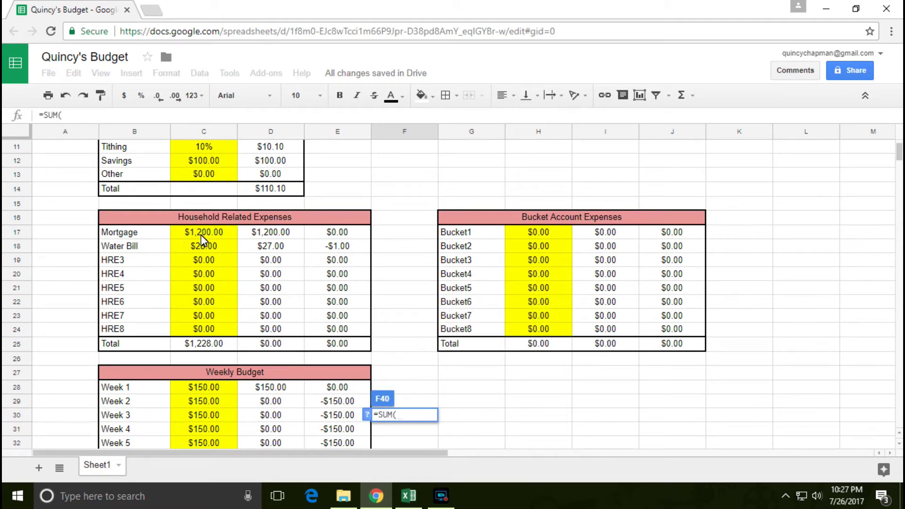
{"action": "left_click", "coordinate": [200, 347]}
{"action": "type", "text": ","}
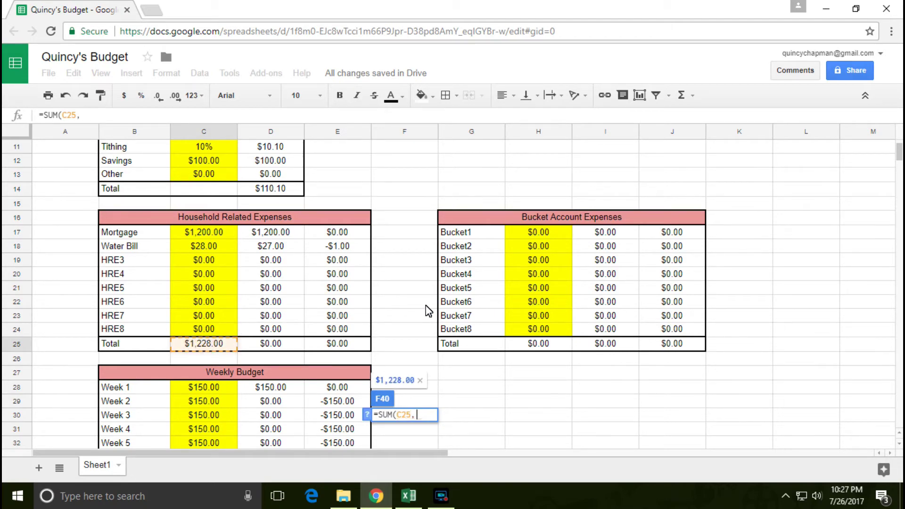
- Complete the F40 formula as =SUM(C25,H8,H25,C33) by adding the budgeted Debts, Bucket Account Expenses and Weekly Budget totals
{"action": "scroll", "coordinate": [428, 311], "scroll_direction": "up", "scroll_amount": 3}
{"action": "left_click", "coordinate": [538, 246]}
{"action": "scroll", "coordinate": [529, 302], "scroll_direction": "down", "scroll_amount": 2}
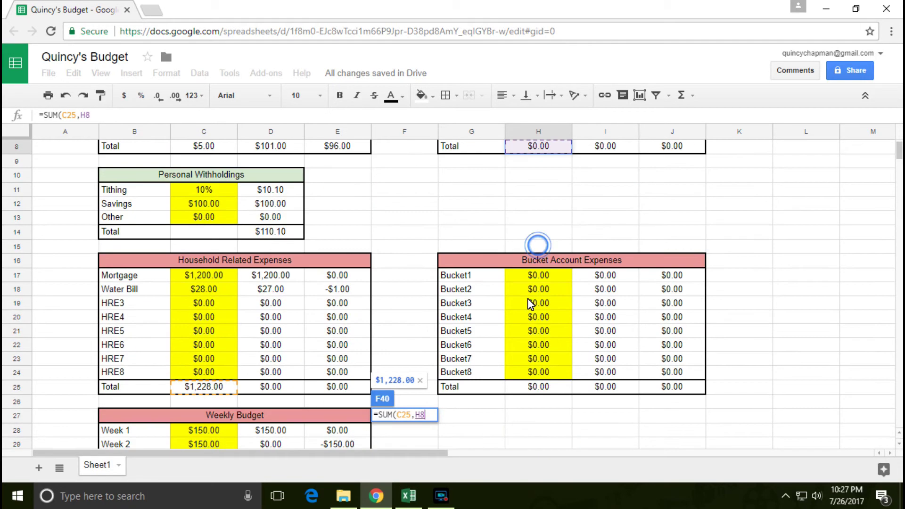
{"action": "type", "text": ","}
{"action": "left_click", "coordinate": [542, 389]}
{"action": "scroll", "coordinate": [545, 388], "scroll_direction": "down", "scroll_amount": 2}
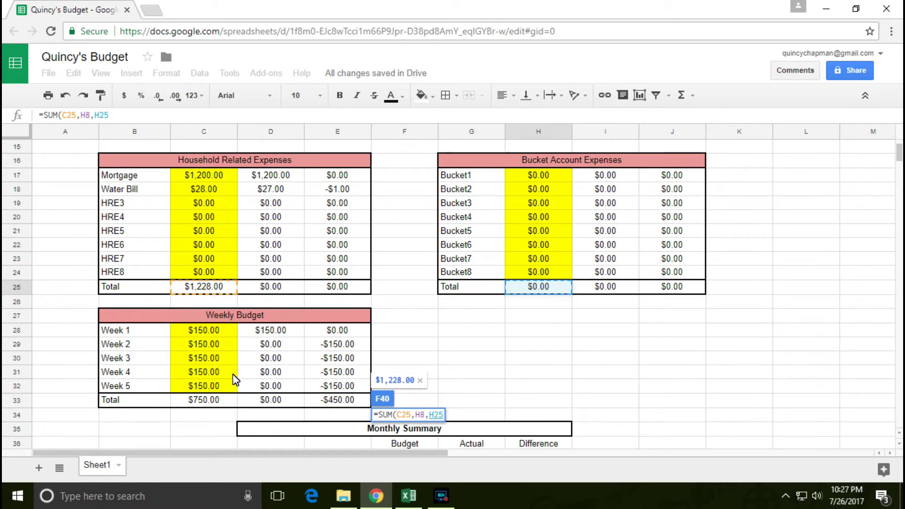
{"action": "type", "text": ","}
{"action": "left_click", "coordinate": [205, 400]}
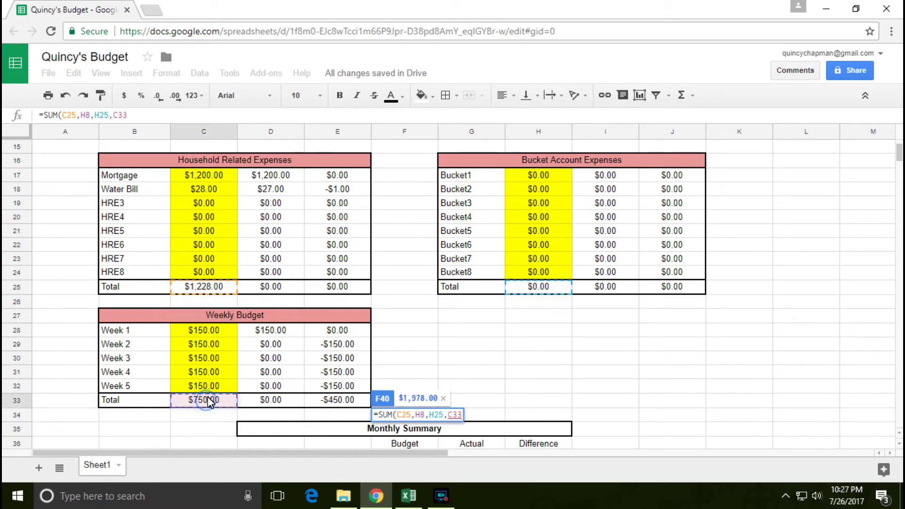
{"action": "type", "text": ")"}
{"action": "key", "text": "Return"}
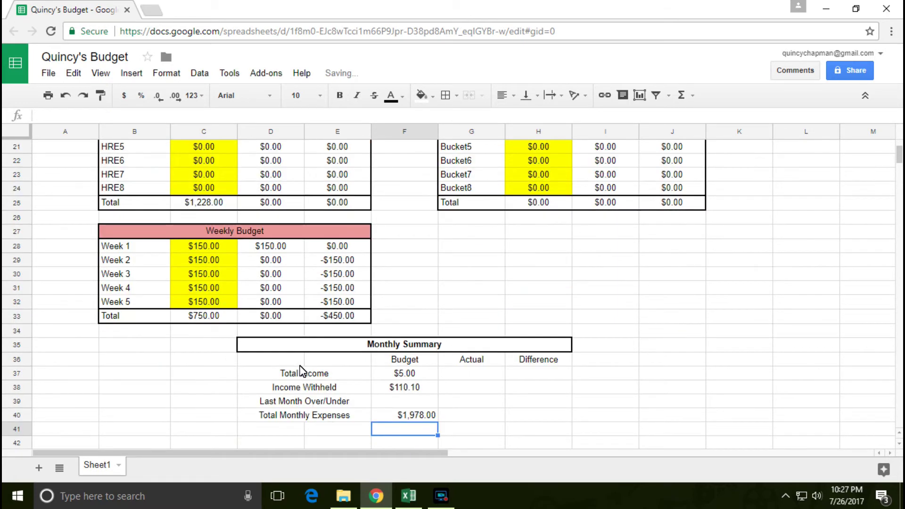
- Center the Total Monthly Expenses Budget value in F40
{"action": "left_click", "coordinate": [411, 411]}
{"action": "left_click", "coordinate": [494, 95]}
{"action": "left_click", "coordinate": [520, 116]}
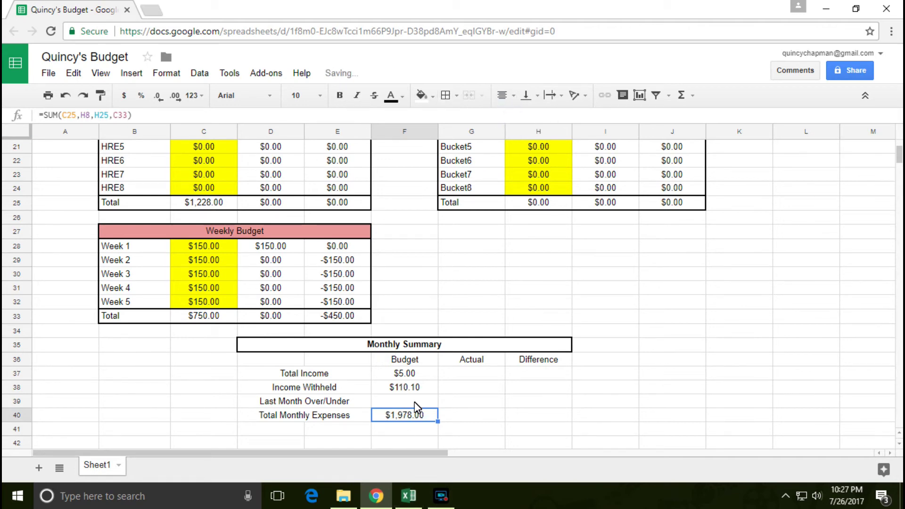